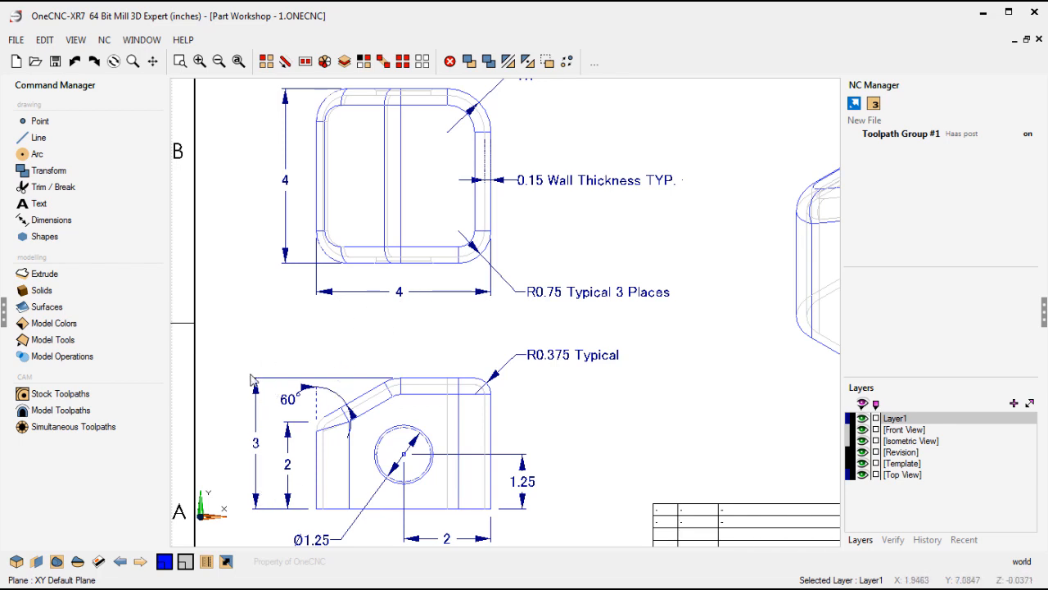
Step: Draw a rectangle in the part file from the origin to the opposite corner at X 4, Y -3
left_click(122, 563)
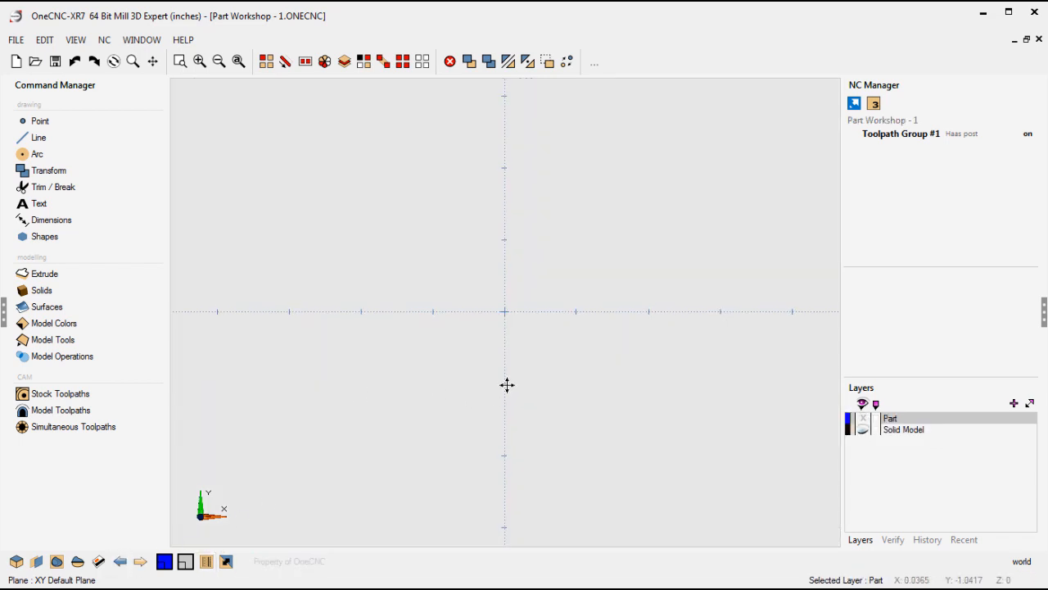
middle_click_drag(505, 384, 365, 300)
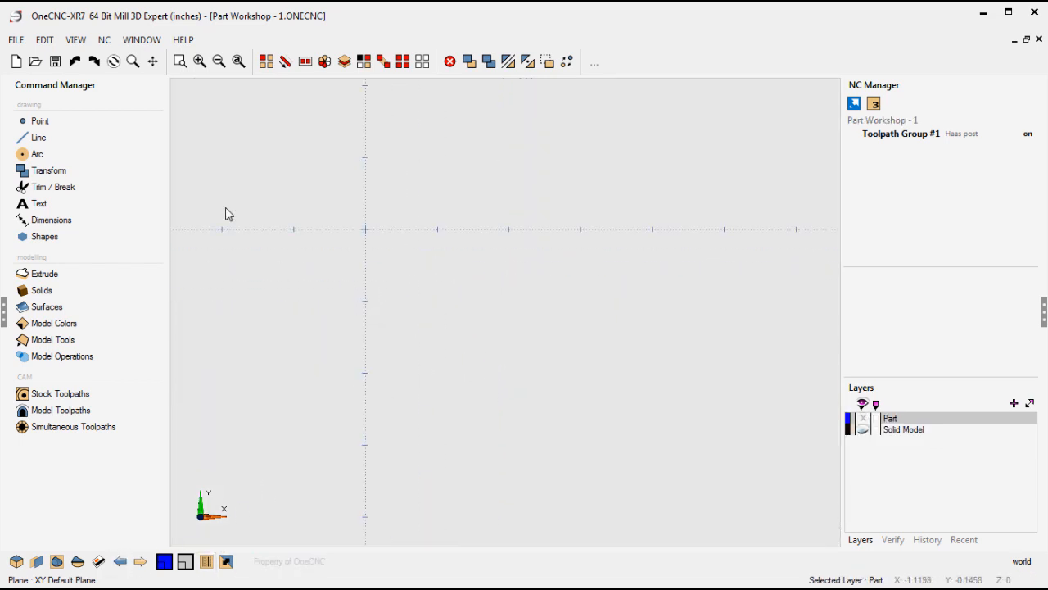
left_click(43, 139)
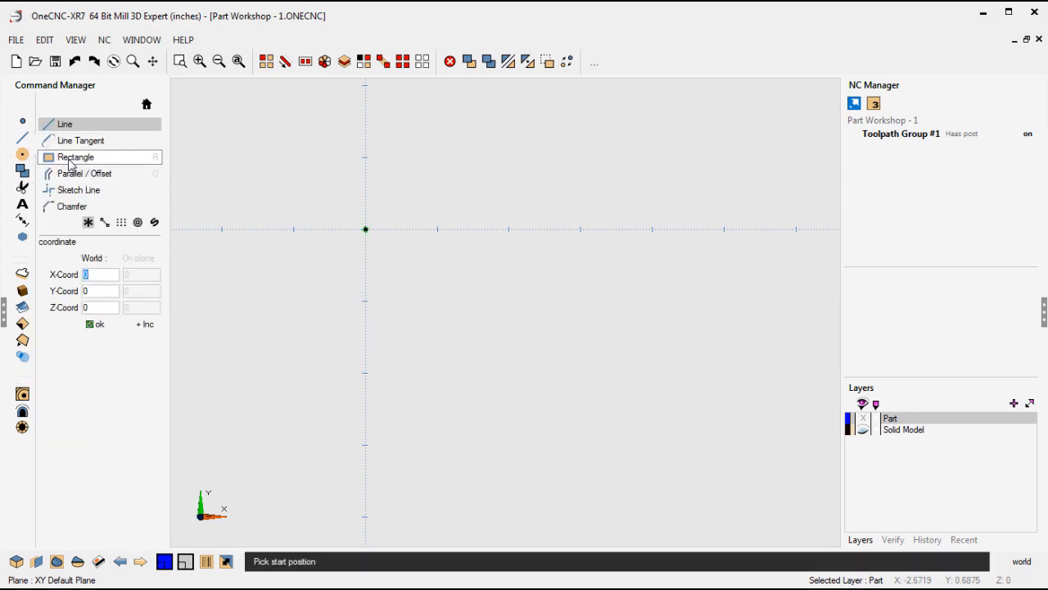
left_click(71, 160)
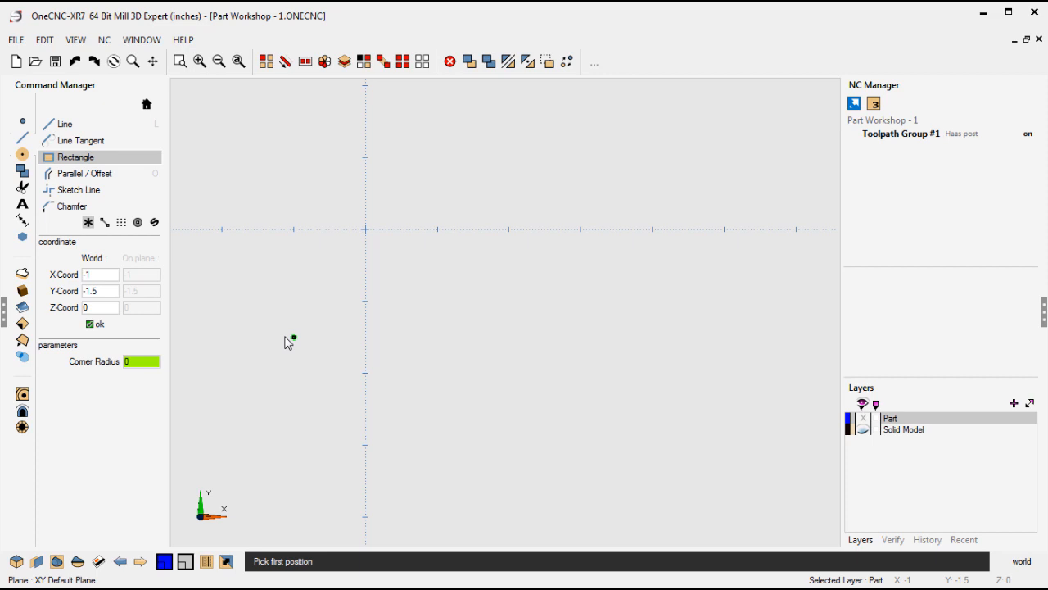
left_click(366, 230)
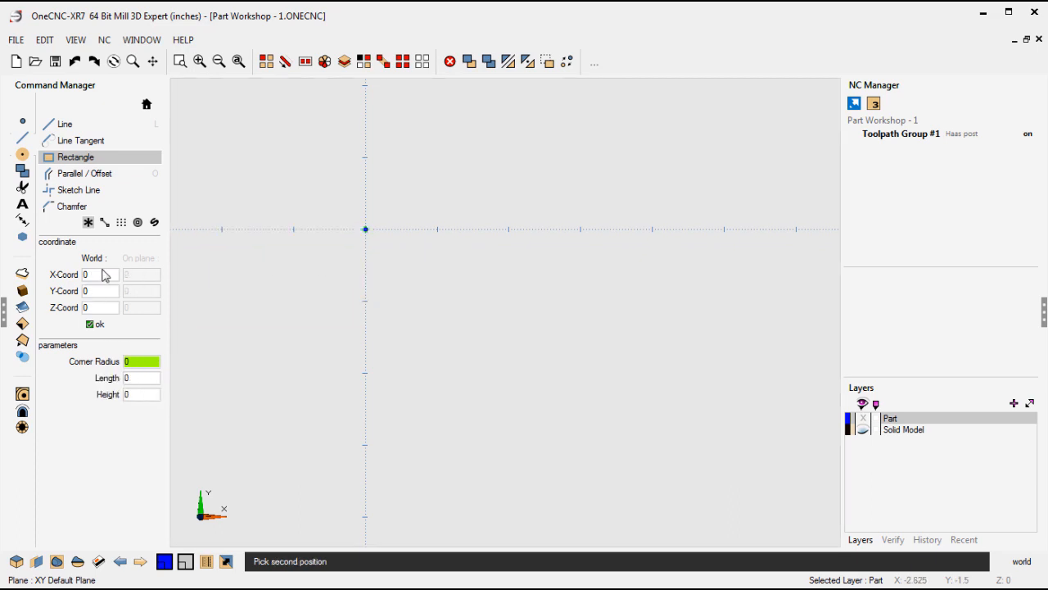
type("4")
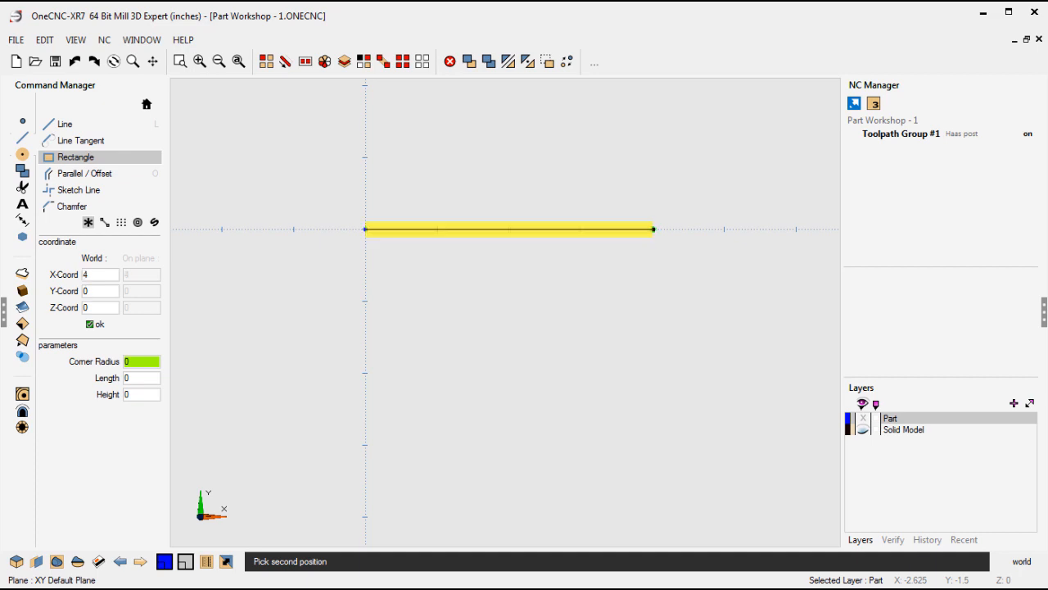
key("Tab")
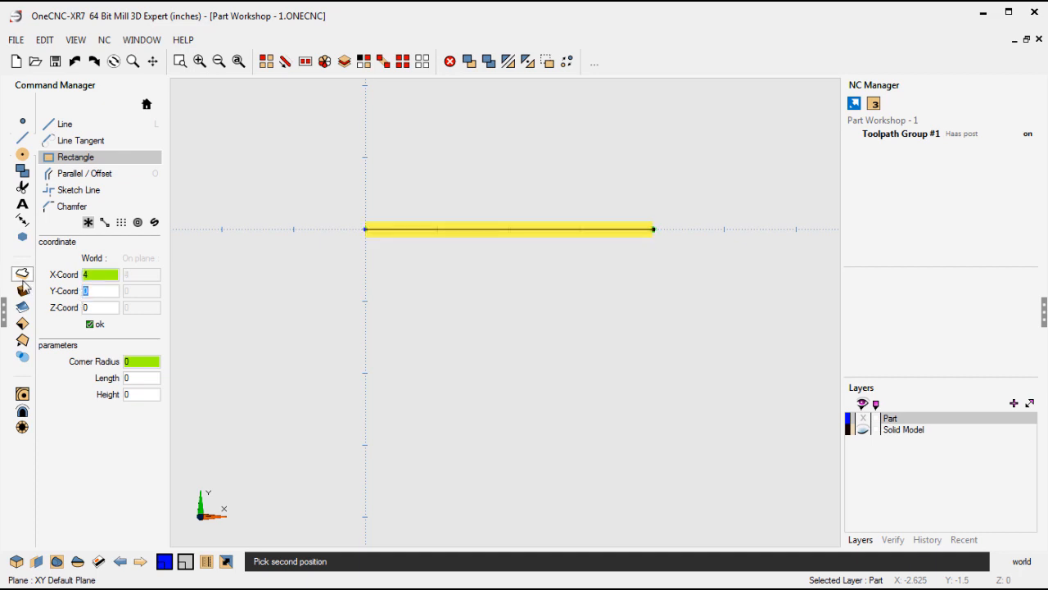
type("-3")
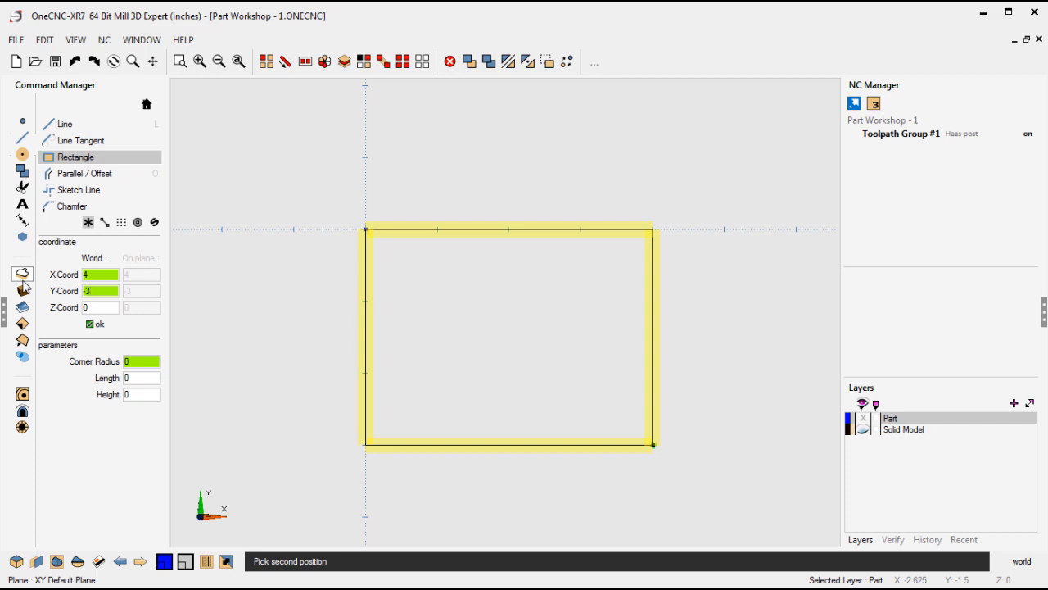
left_click(92, 324)
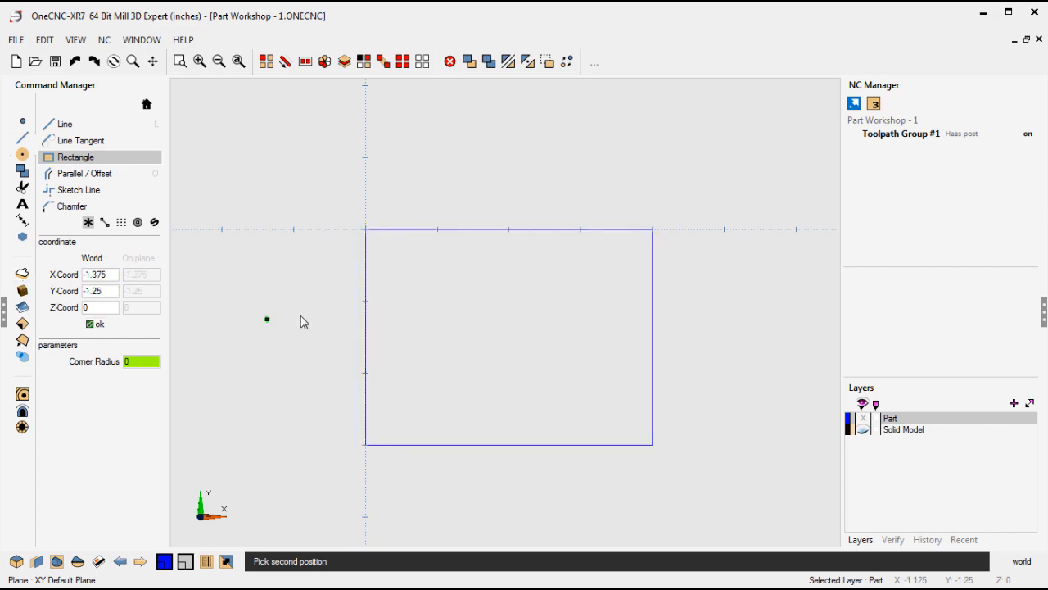
key("Escape")
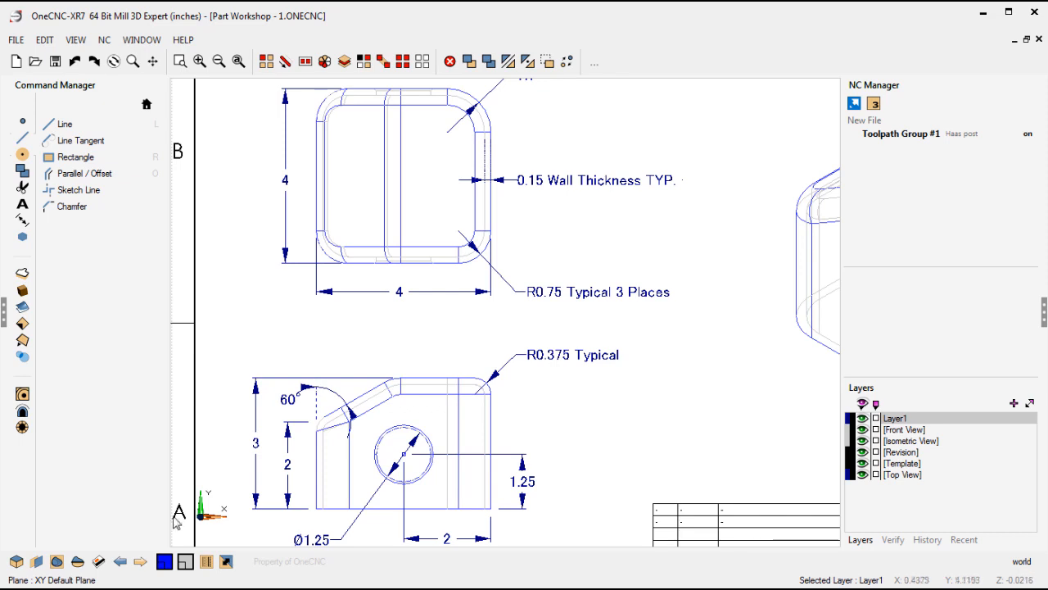
Step: Draw a line from X 0, Y -1 at a 30-degree angle, extending past the rectangle's upper edge
left_click(119, 562)
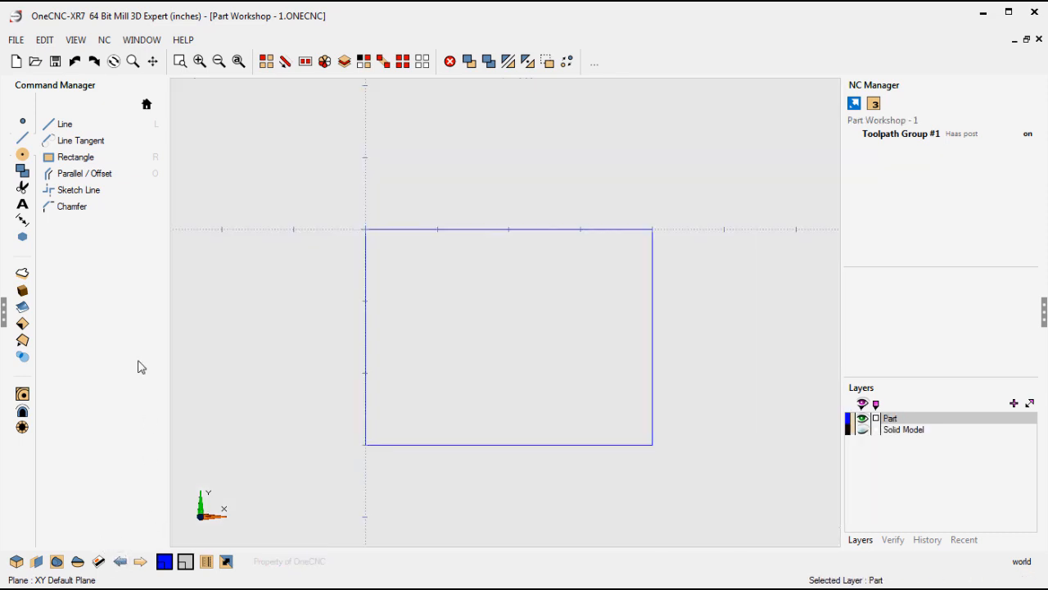
left_click(64, 130)
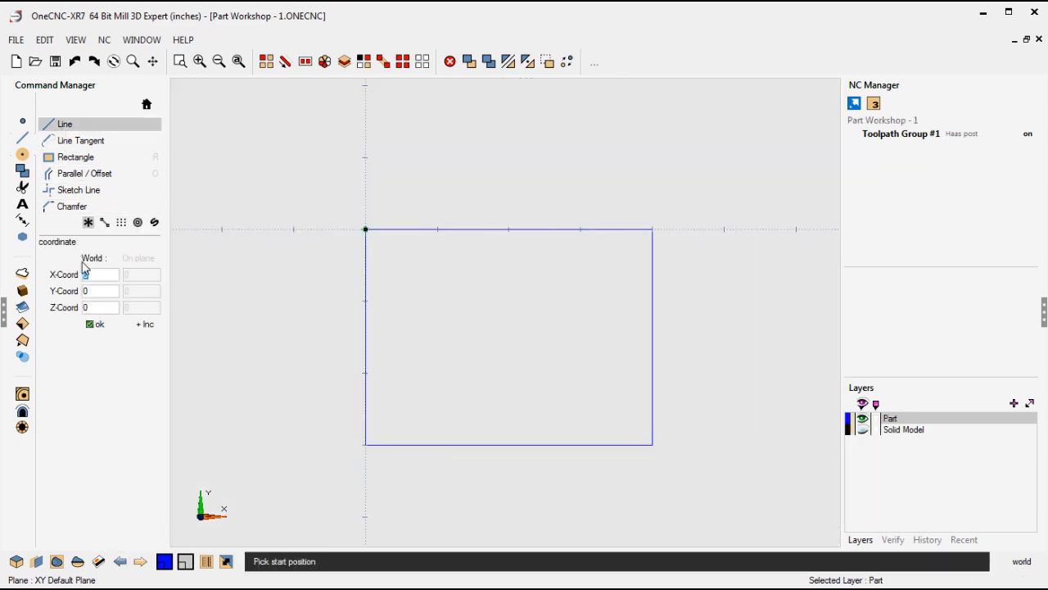
left_click(97, 291)
type("-1")
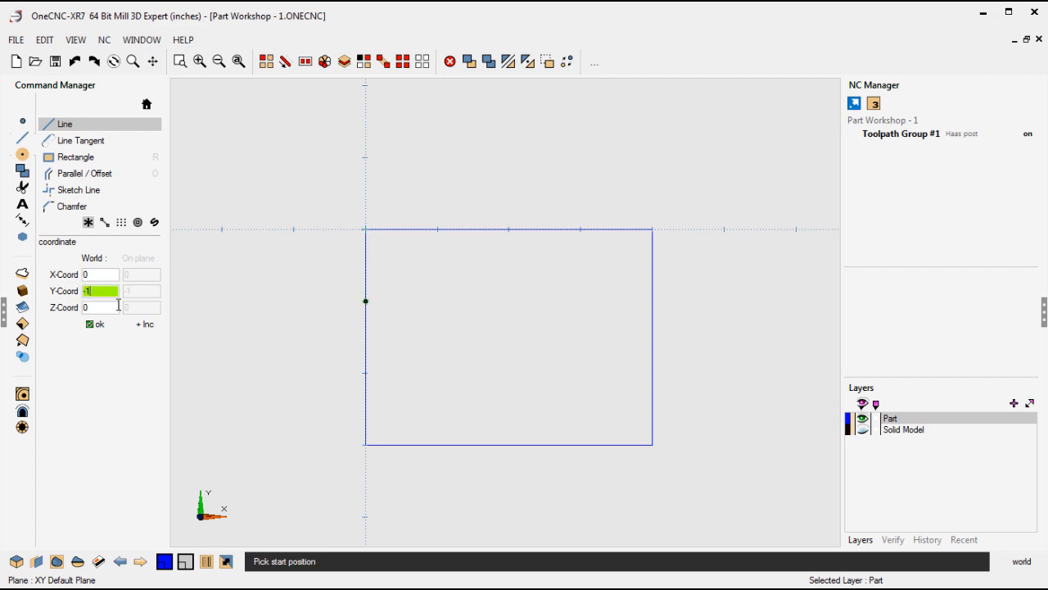
left_click(92, 325)
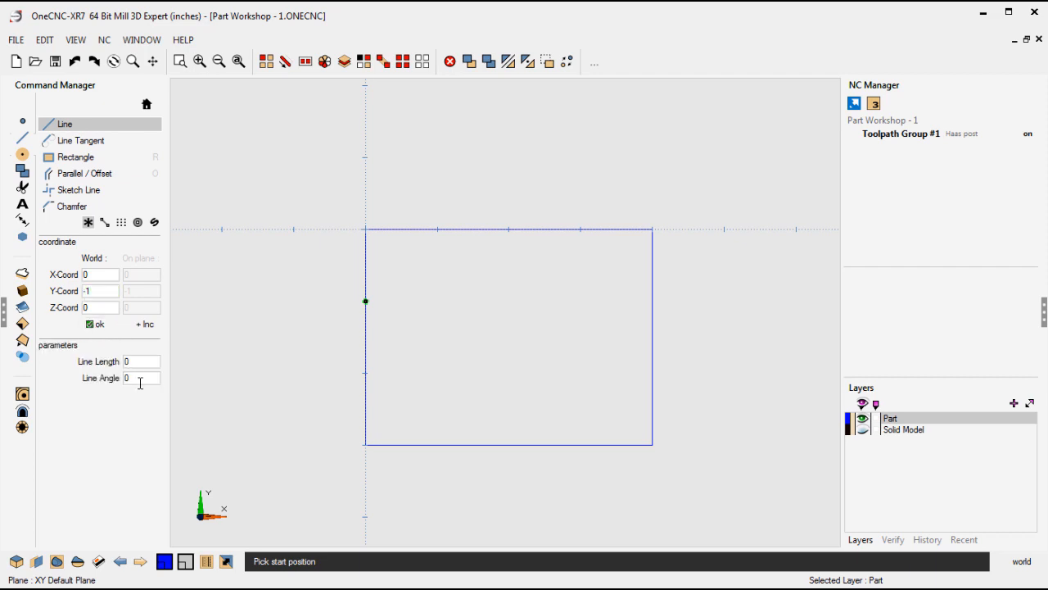
type("3")
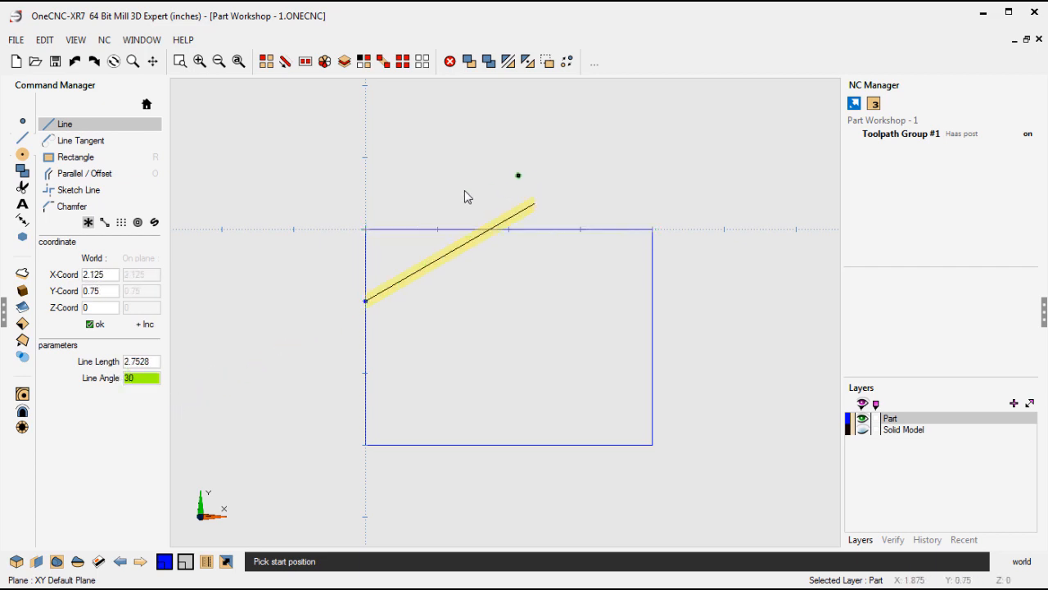
left_click(603, 167)
key("Escape")
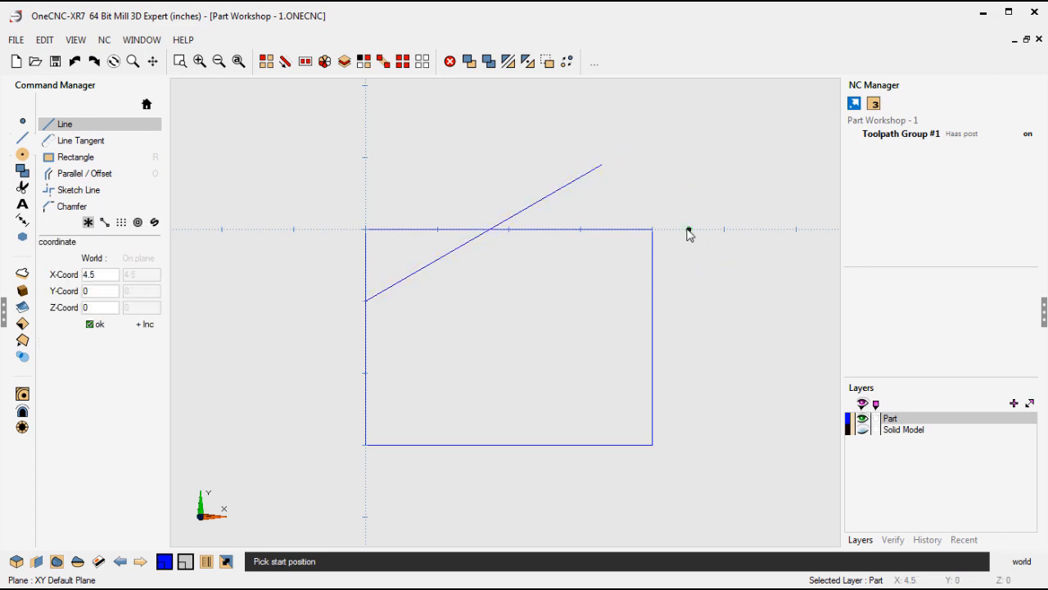
key("Escape")
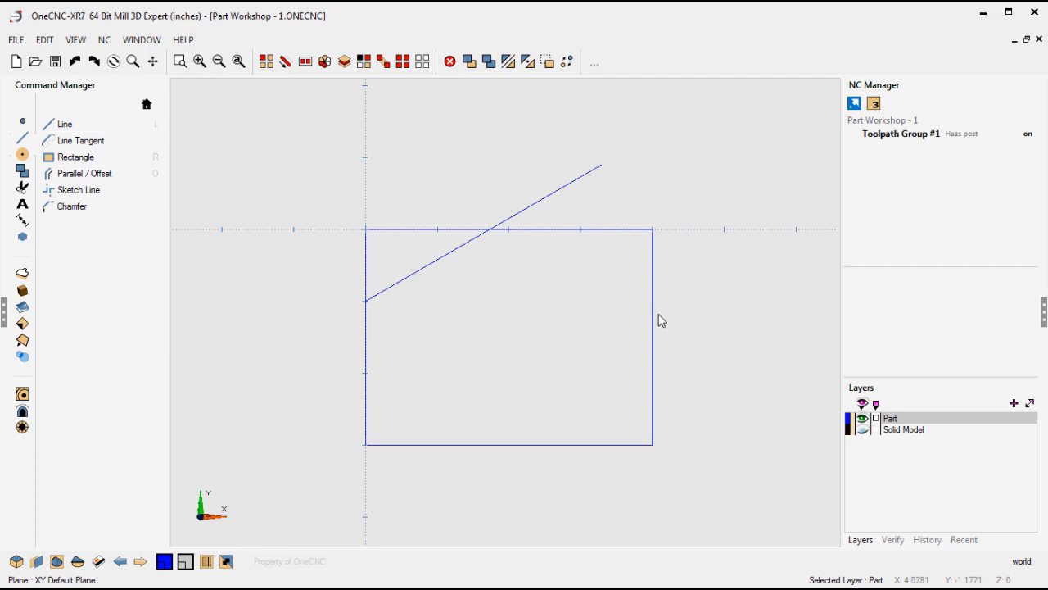
Step: Trim the rectangle's left and upper edges to the angled line with Trim two, leaving a closed profile with a sloped corner
left_click(147, 105)
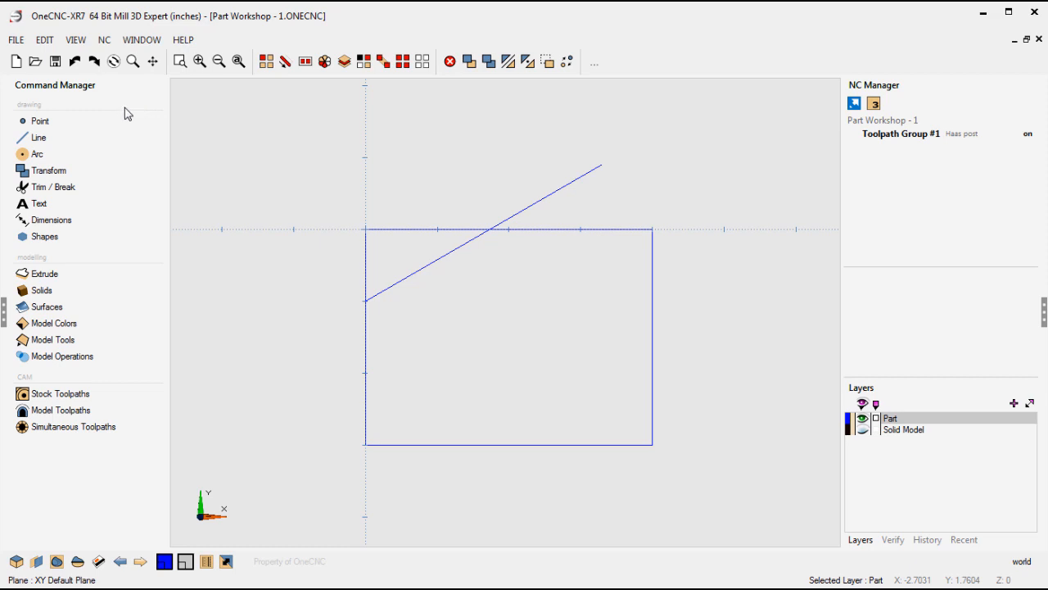
left_click(53, 189)
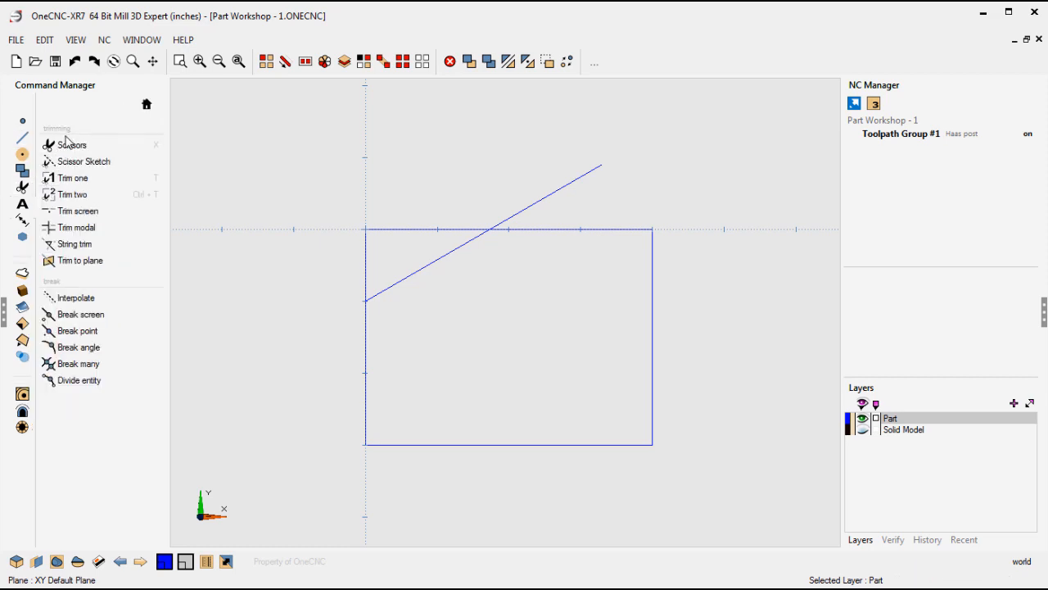
left_click(70, 194)
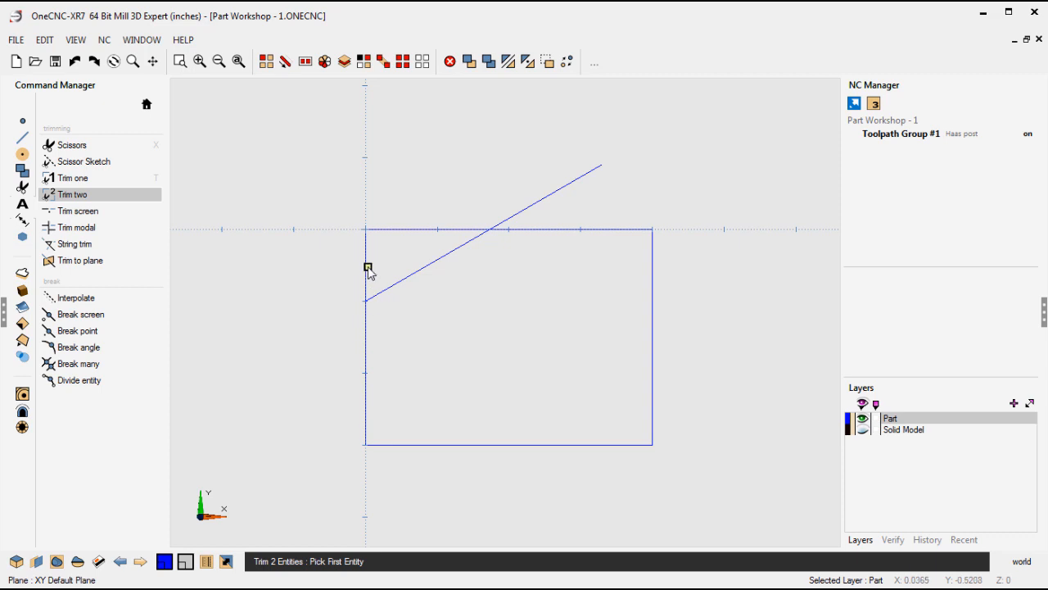
left_click(365, 367)
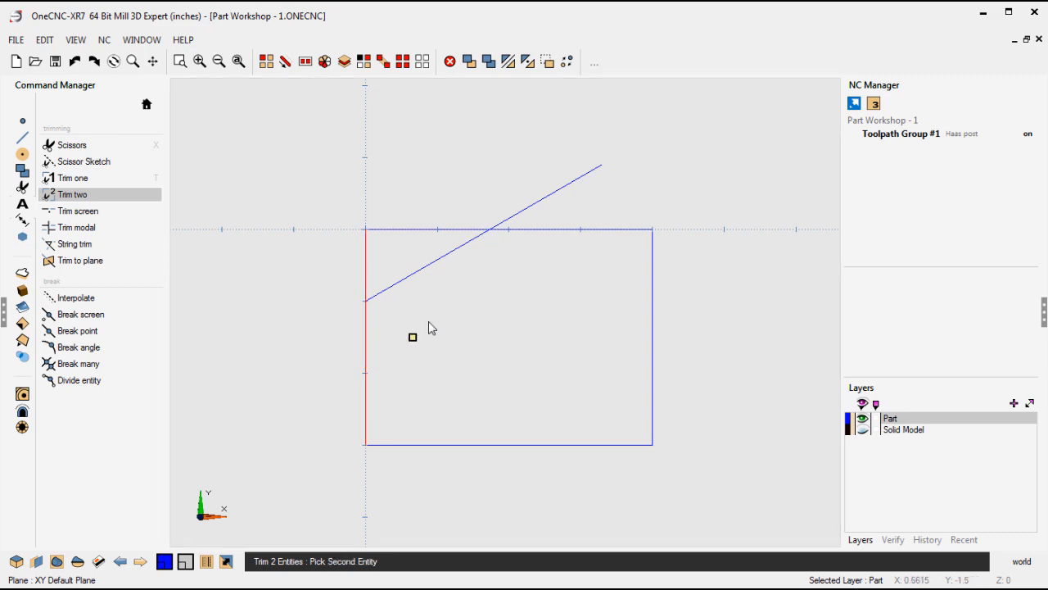
left_click(424, 270)
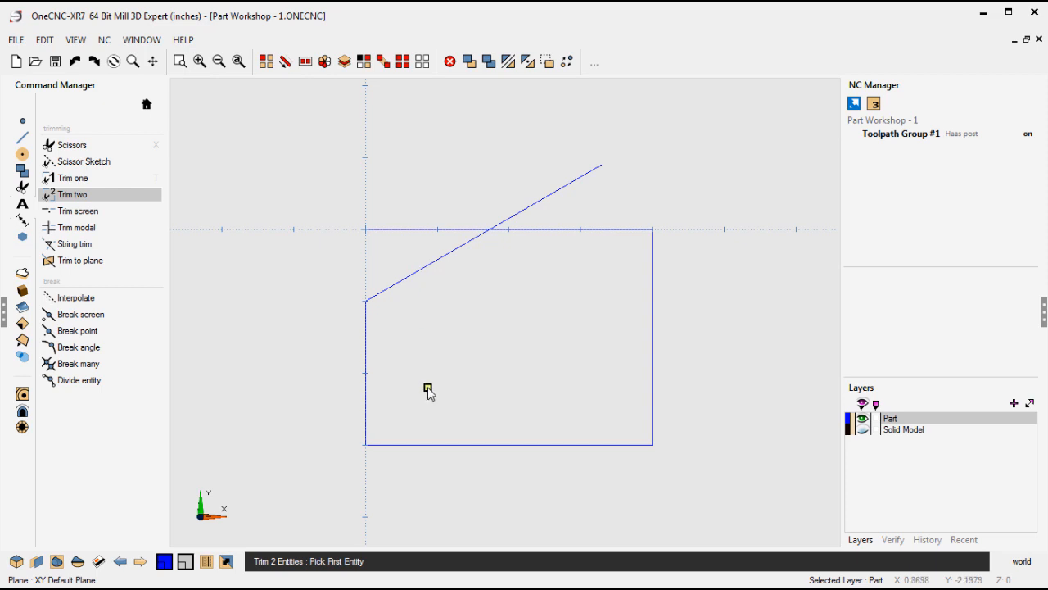
left_click(440, 258)
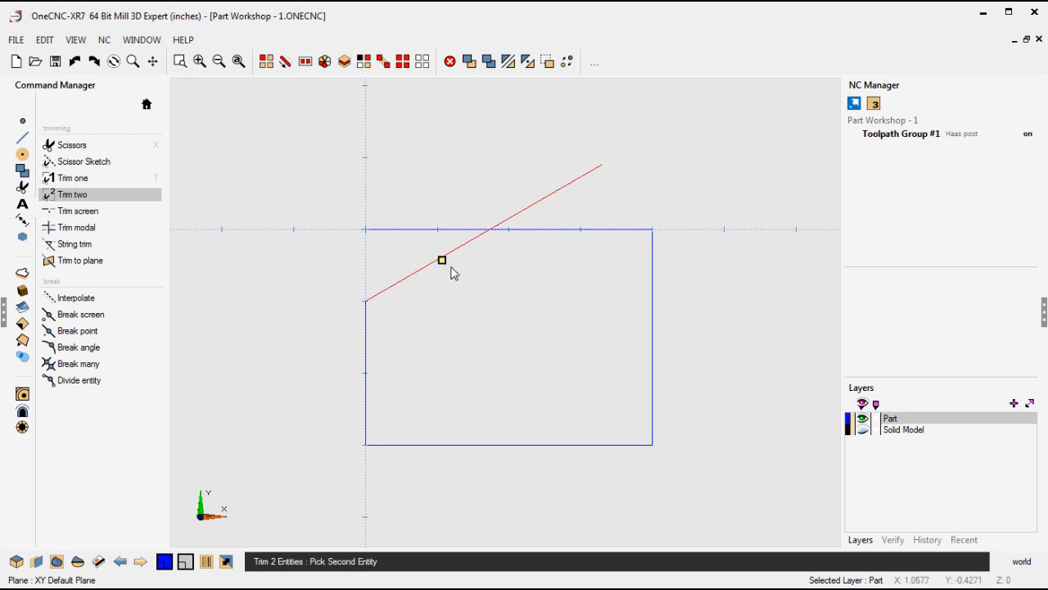
left_click(560, 230)
key("Escape")
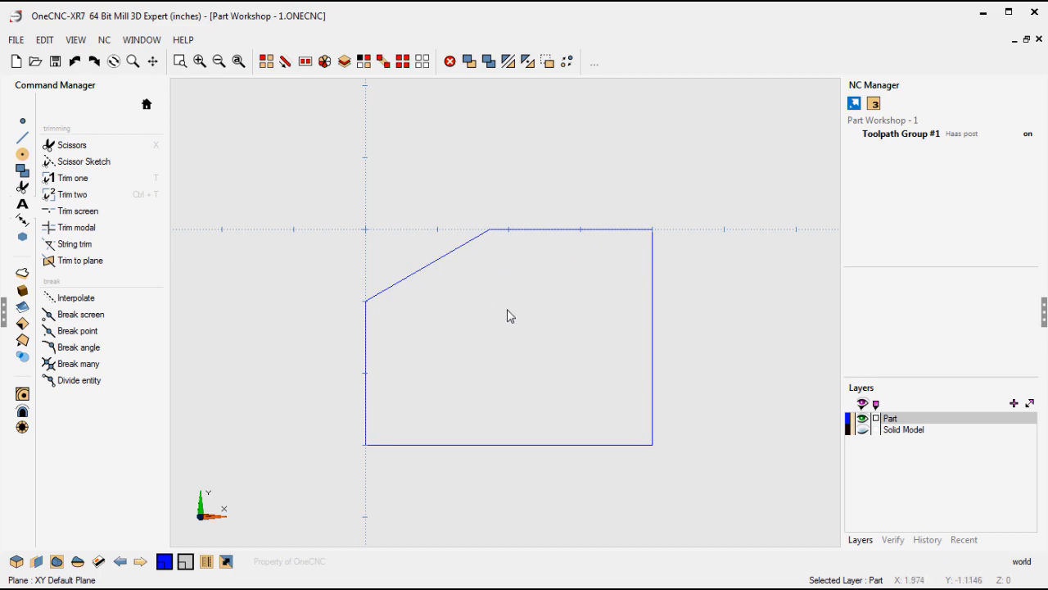
Step: Extrude the closed profile as curves to a height of -4 with no taper
middle_click_drag(500, 313, 438, 386)
middle_click_drag(575, 302, 522, 324)
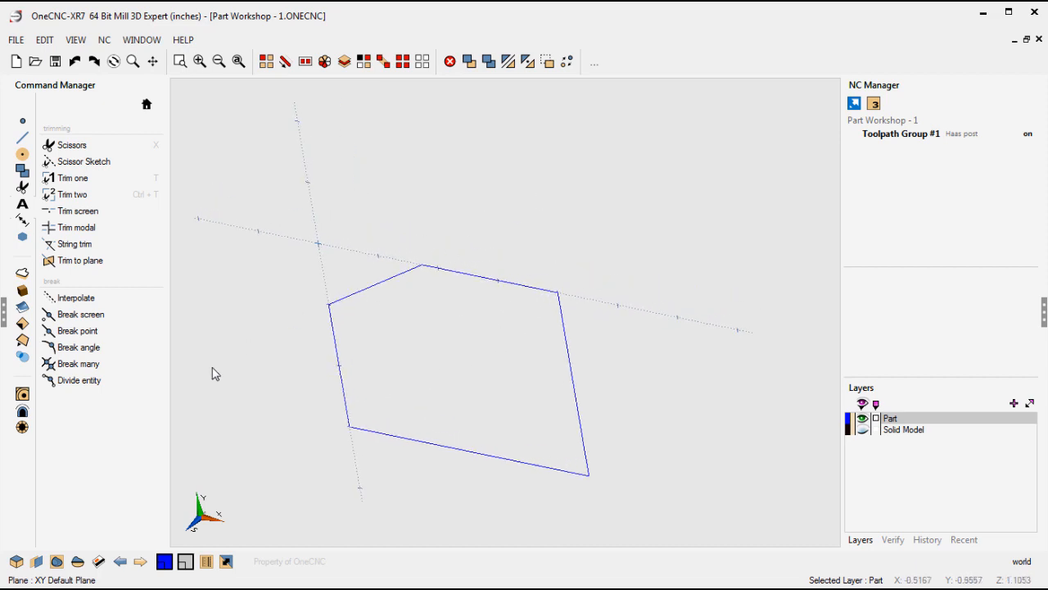
left_click(122, 562)
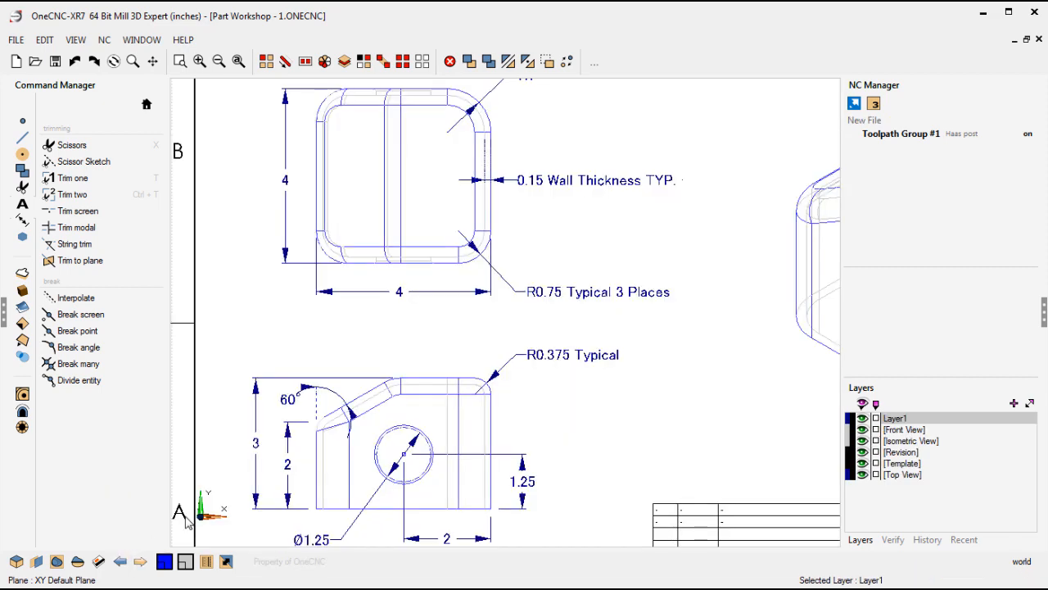
left_click(129, 565)
left_click(161, 117)
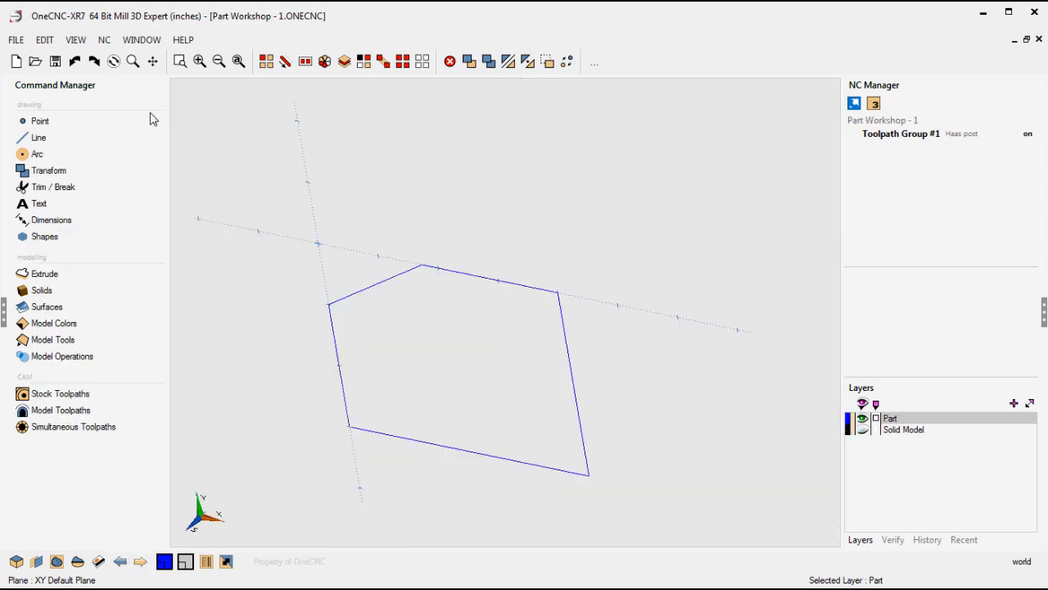
left_click(33, 275)
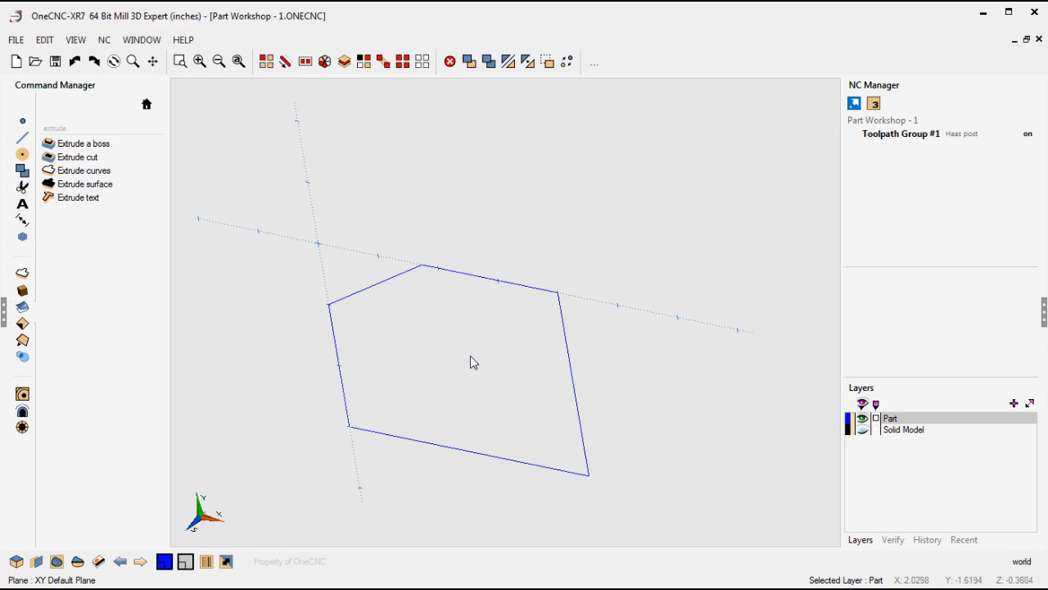
left_click(90, 170)
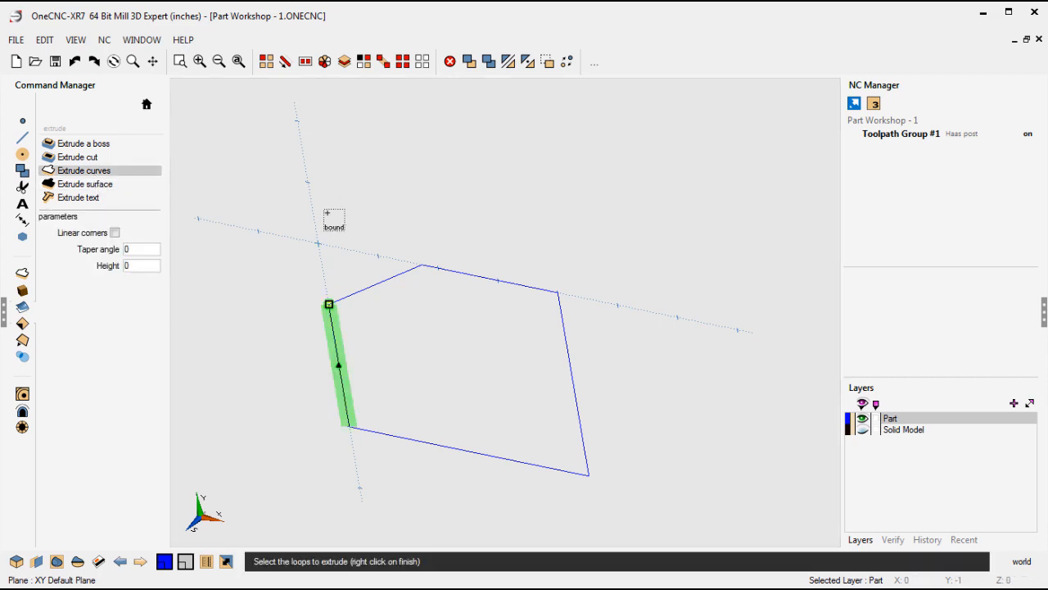
left_click(578, 369)
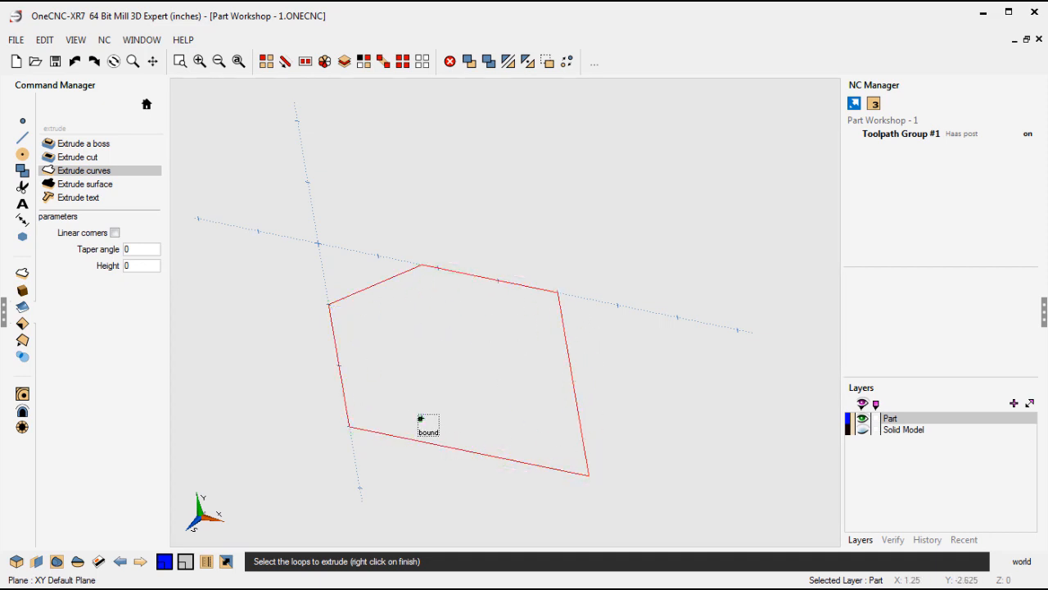
right_click(608, 342)
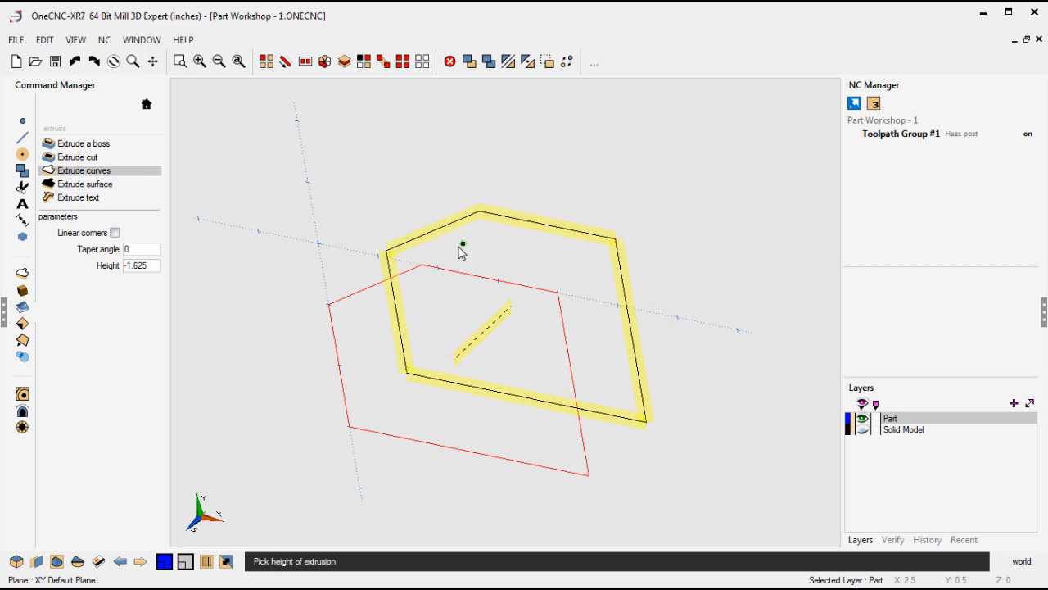
left_click_drag(150, 268, 116, 268)
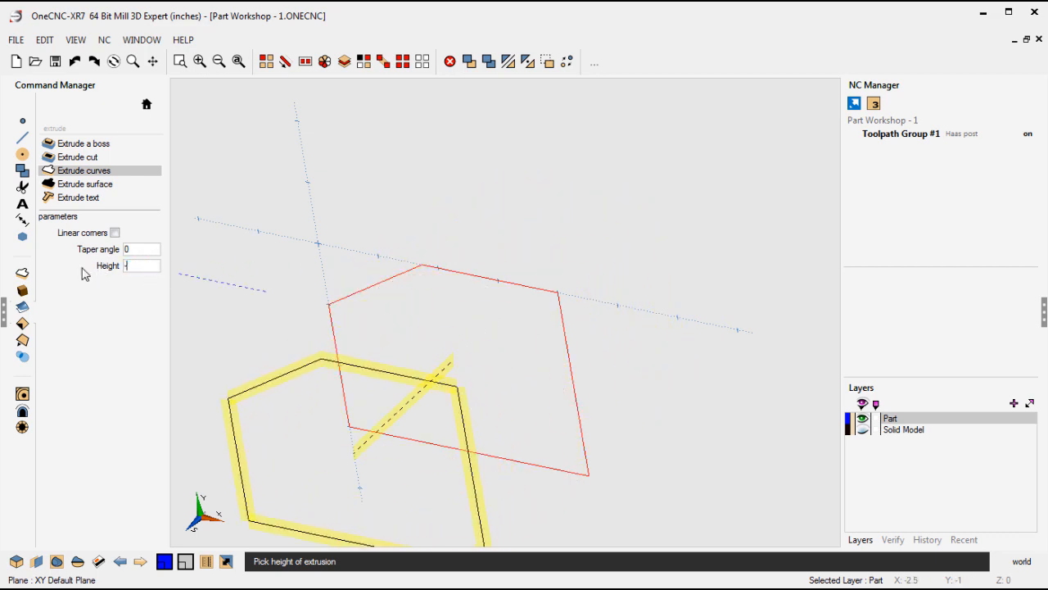
type("4")
type("-")
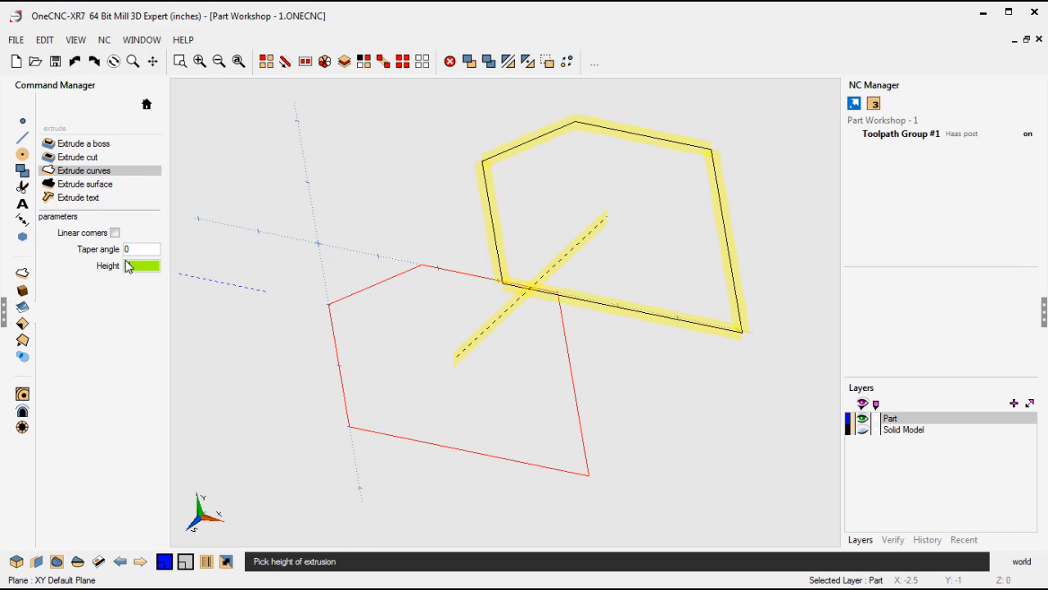
left_click(308, 198)
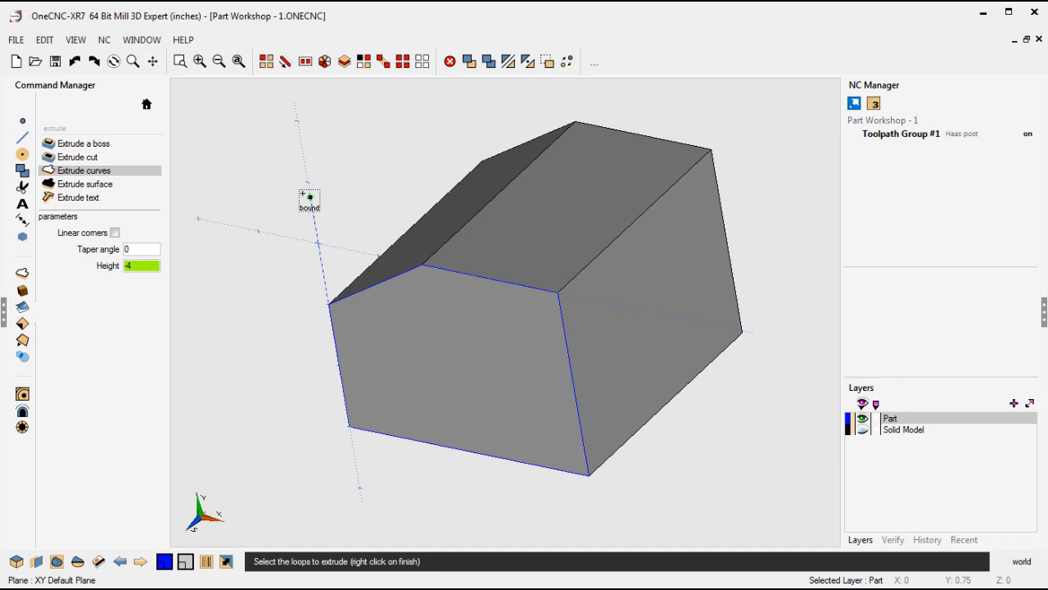
right_click(310, 198)
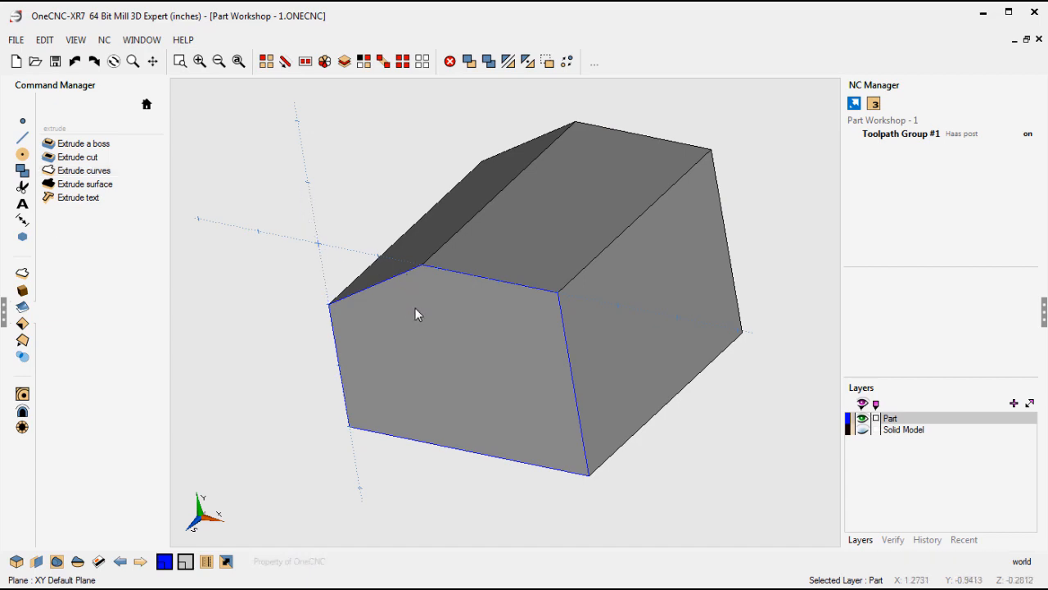
Step: Inspect the extruded solid, and check the corner radii in the workshop drawing's top view
middle_click_drag(415, 308, 364, 303)
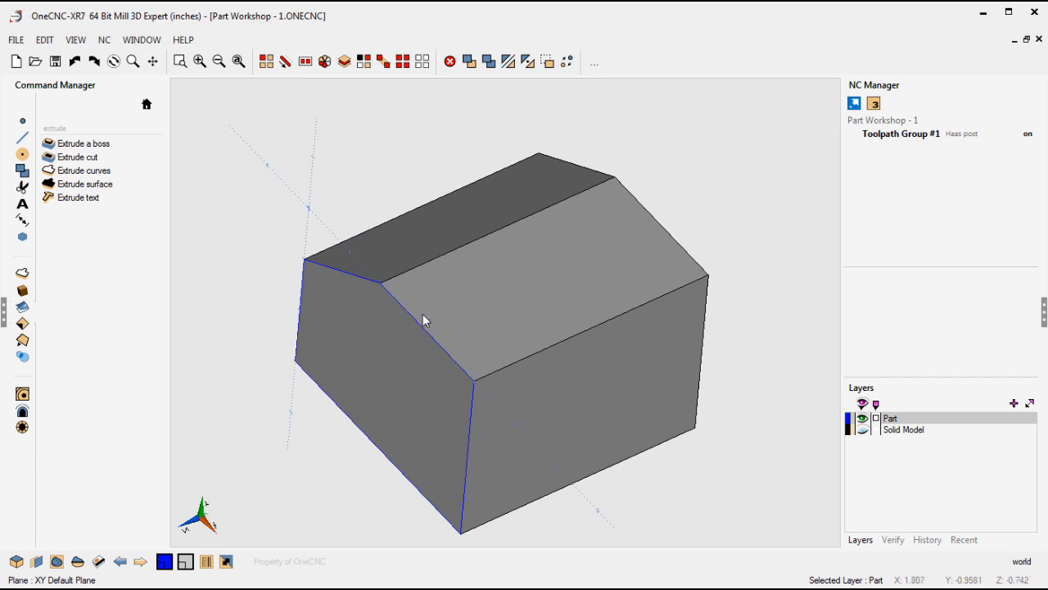
middle_click_drag(422, 314, 476, 303)
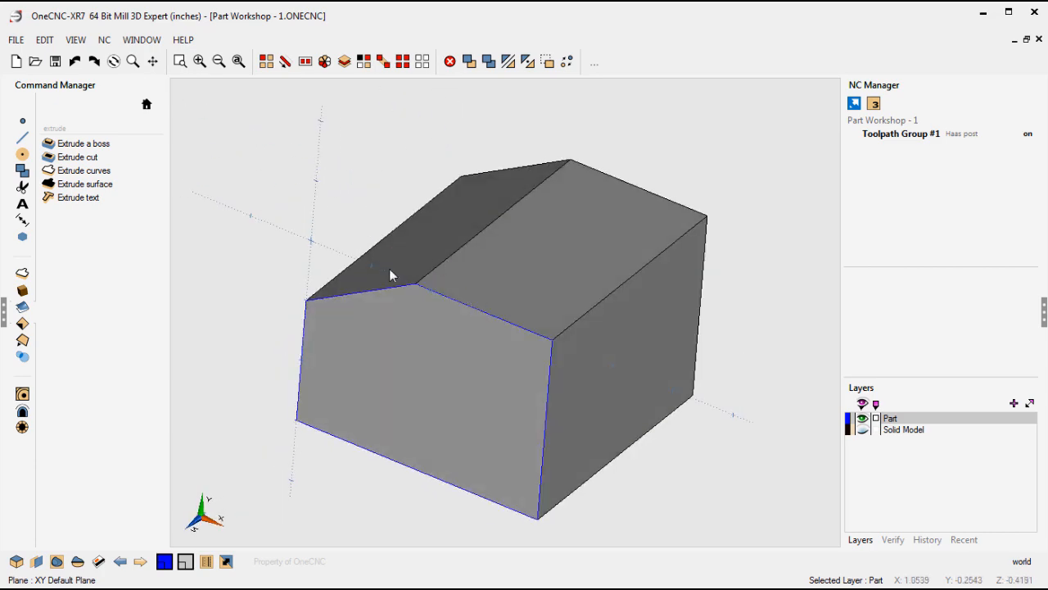
left_click(120, 561)
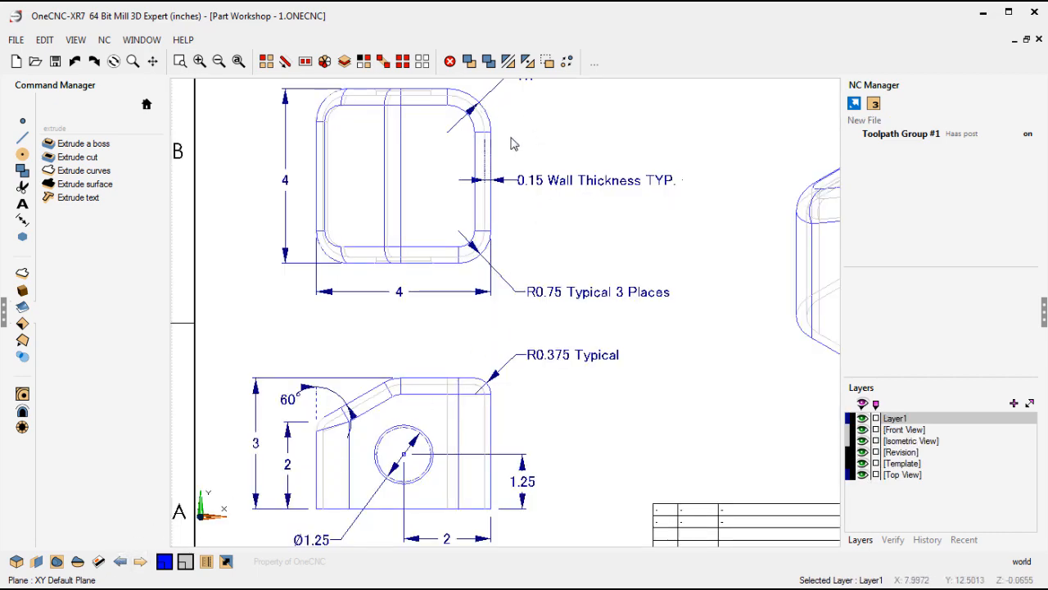
middle_click_drag(511, 144, 536, 205)
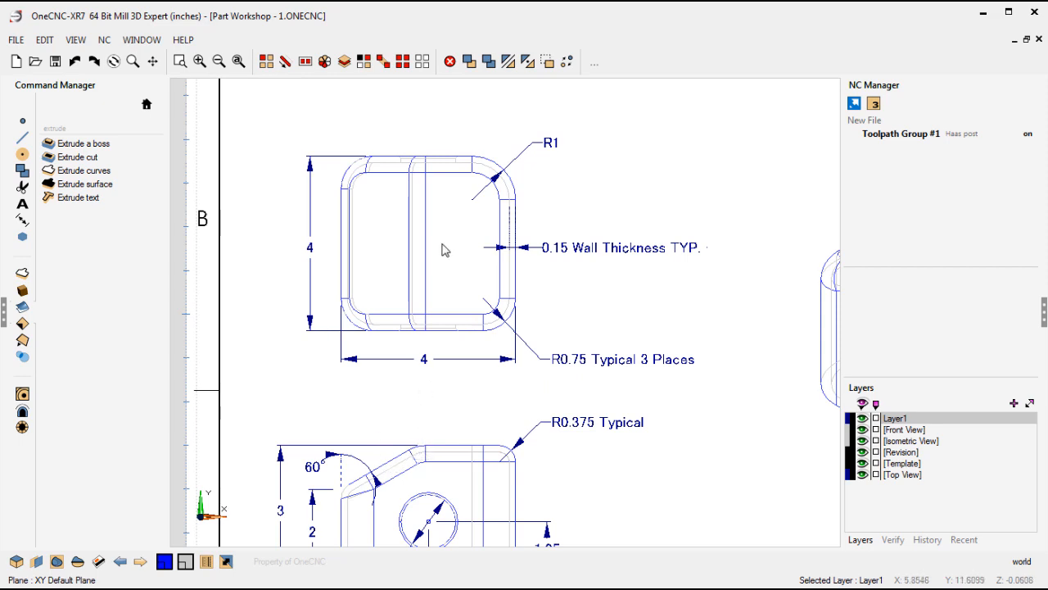
left_click(120, 561)
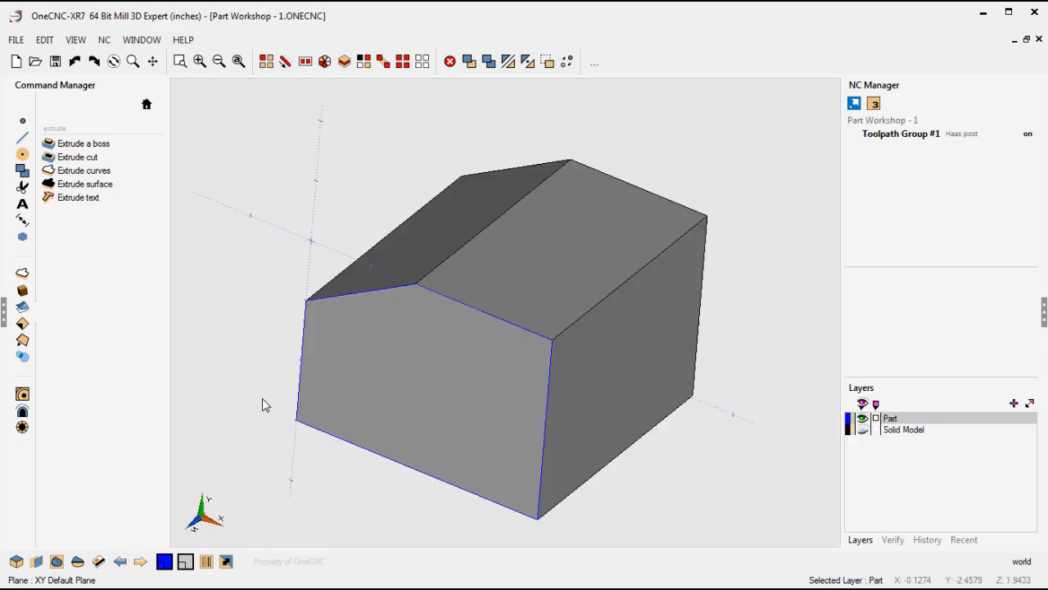
Step: Apply a standard fillet of radius 1 to the solid's rear vertical edge on the side opposite the slope
left_click(148, 105)
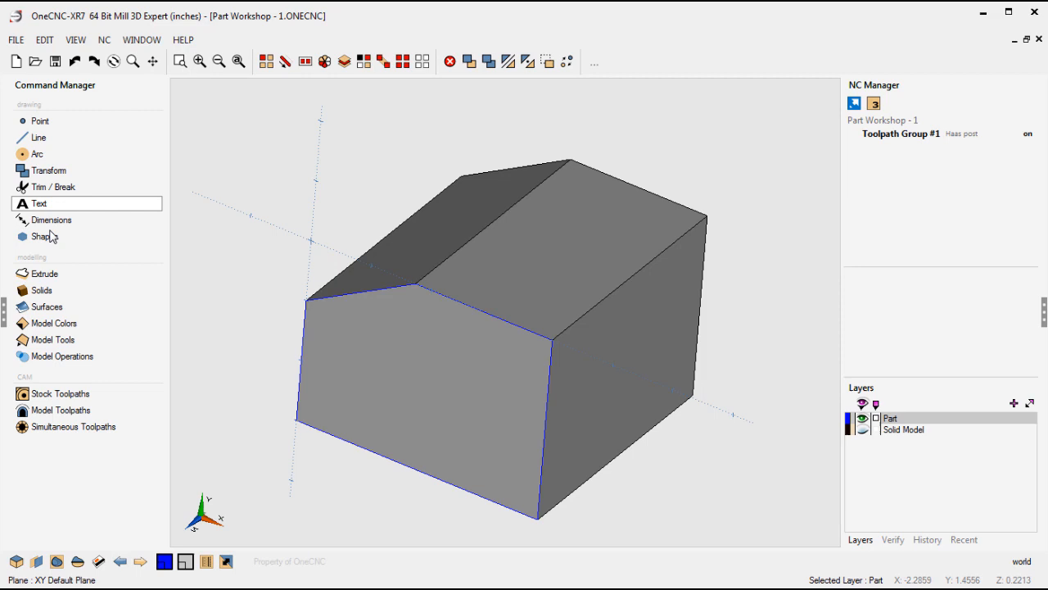
left_click(52, 340)
left_click(66, 146)
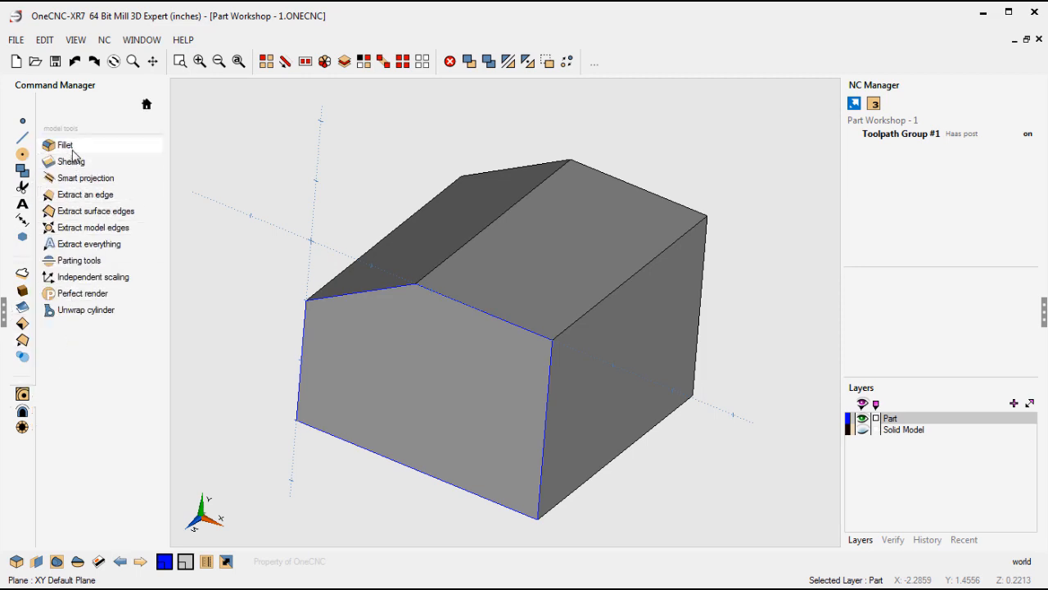
left_click_drag(225, 90, 221, 95)
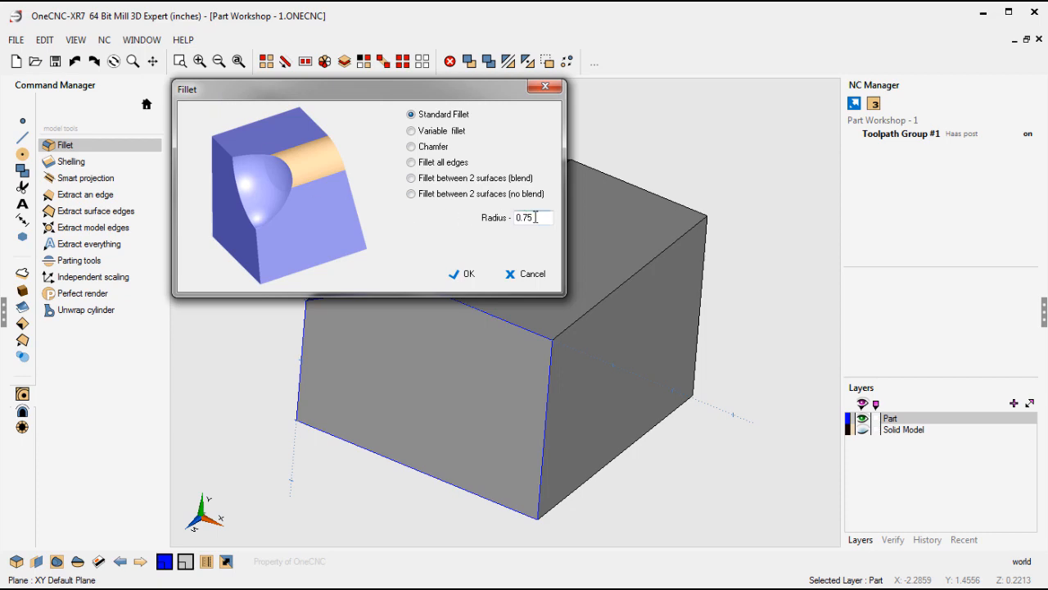
left_click_drag(536, 217, 501, 223)
type("1")
left_click(465, 274)
middle_click_drag(471, 278, 548, 344)
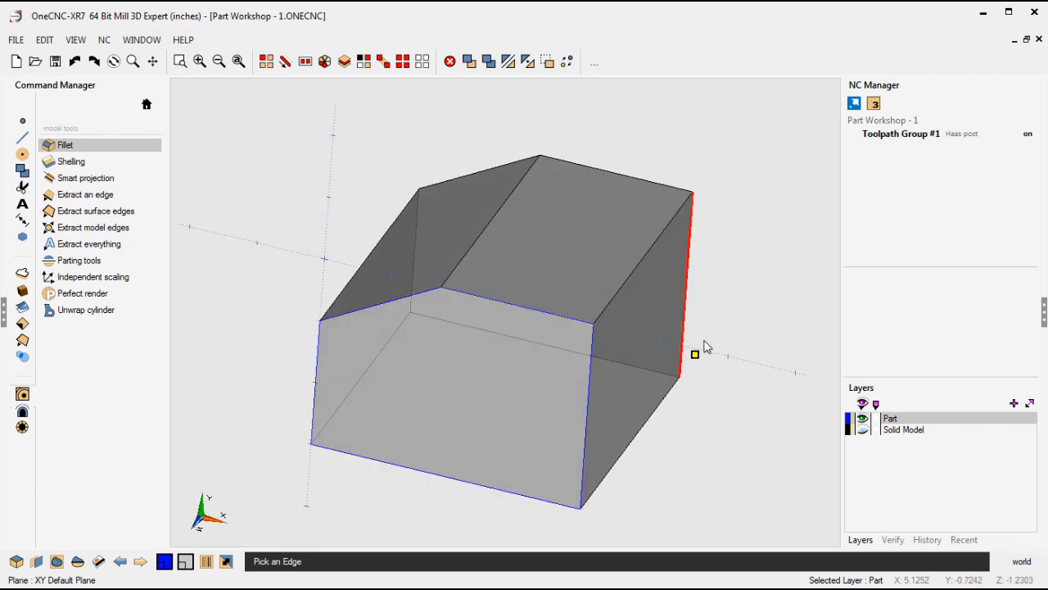
left_click(686, 305)
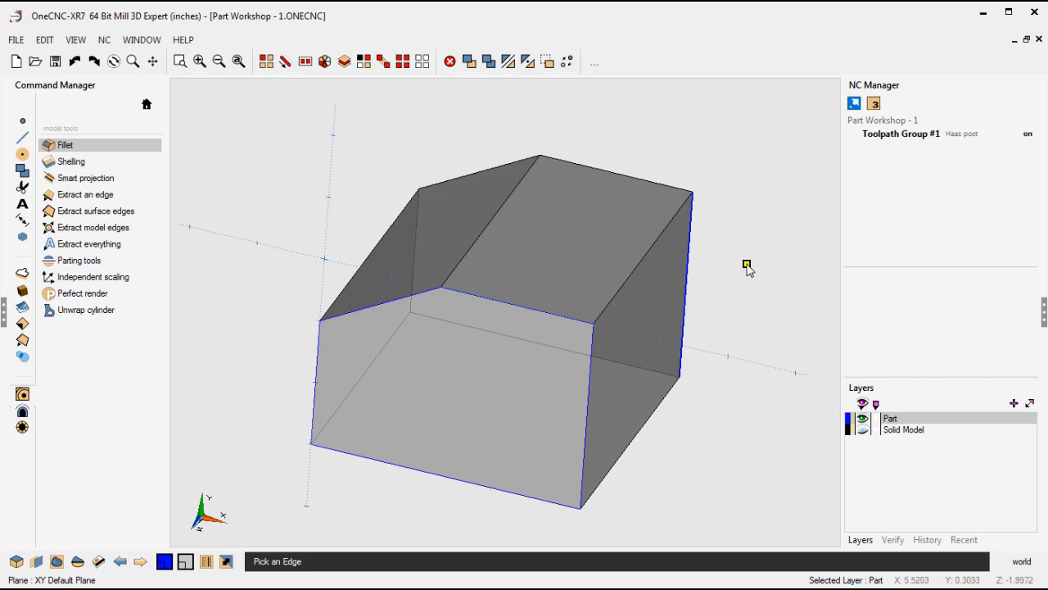
middle_click_drag(652, 293, 631, 354)
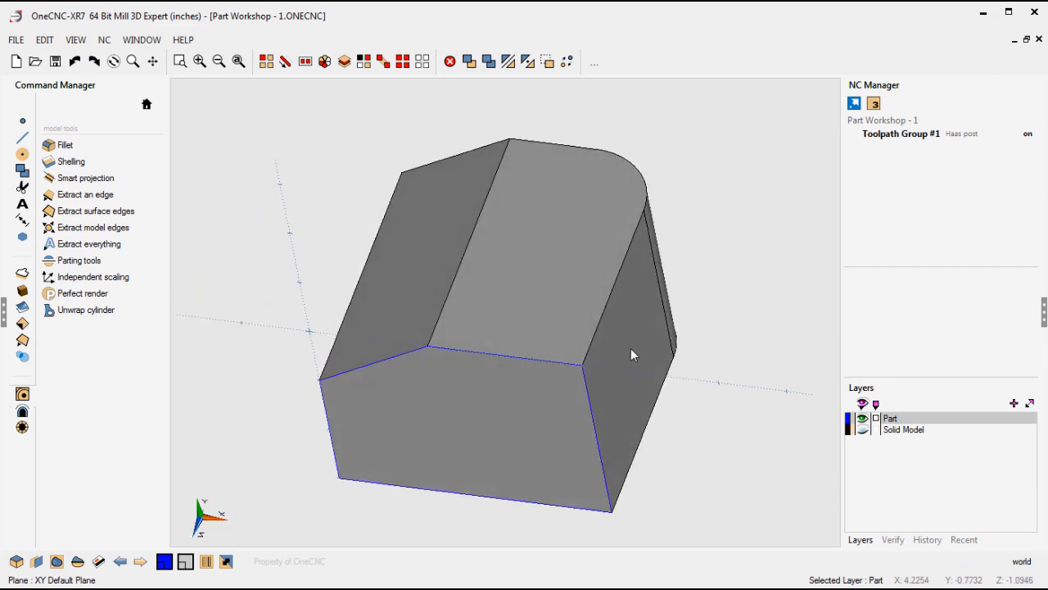
Step: Fillet the remaining three vertical corner edges and the ridge between the sloped and flat upper faces with radius .75
left_click(114, 146)
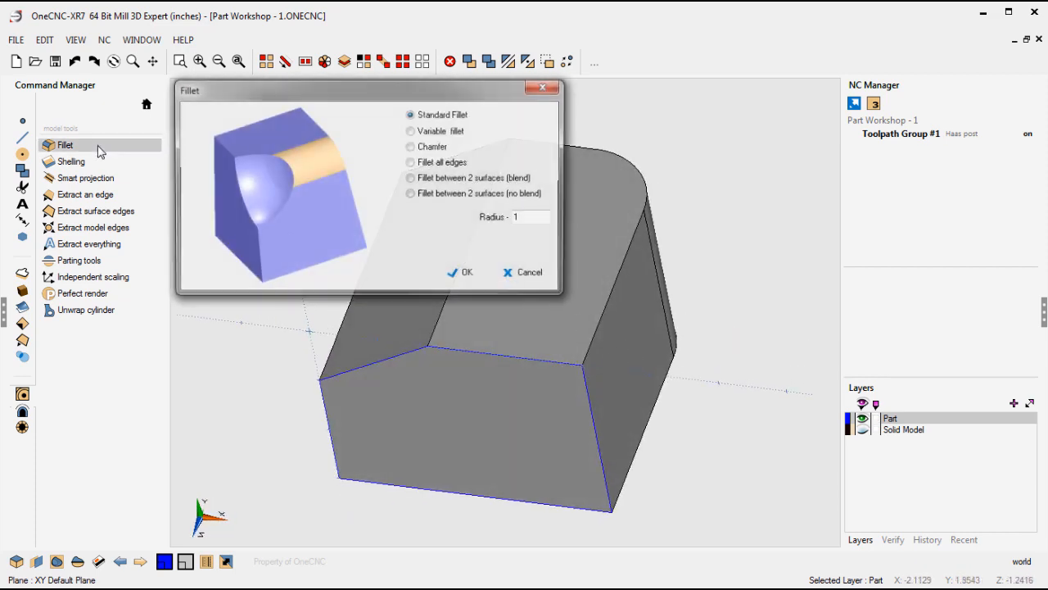
double_click(544, 219)
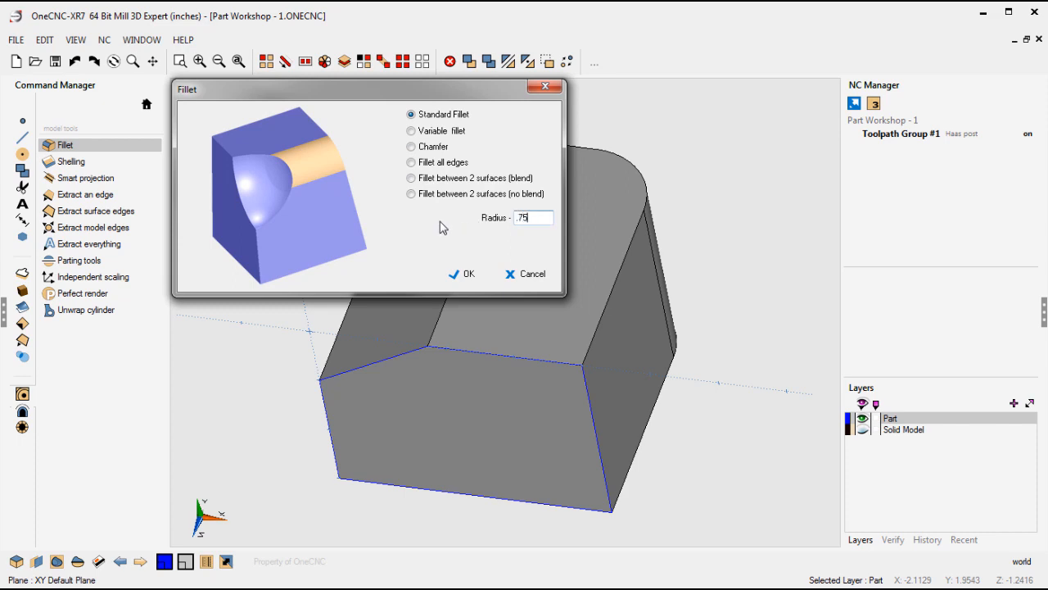
left_click(470, 277)
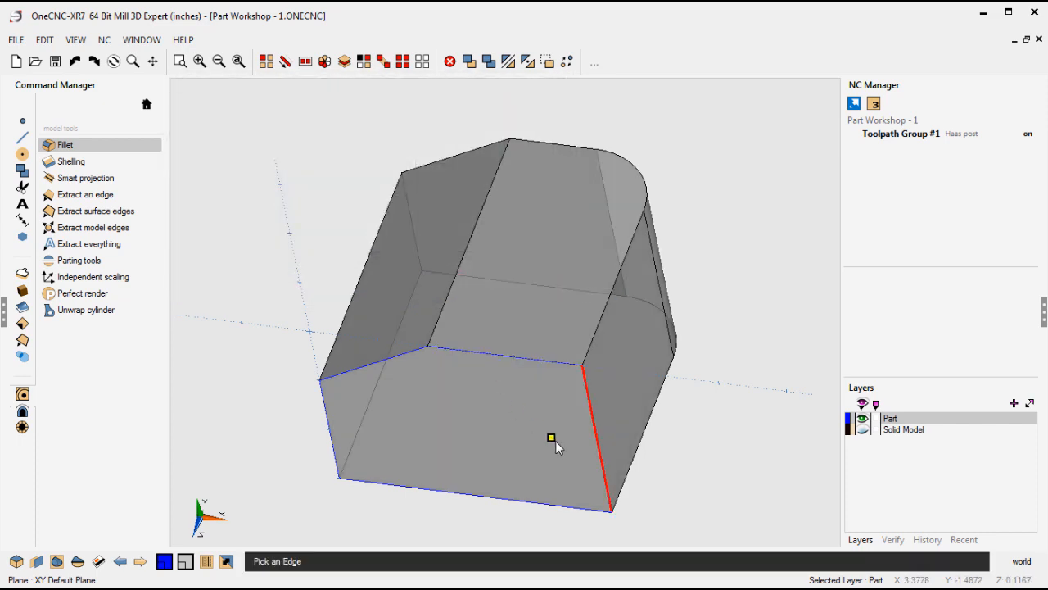
left_click(595, 447)
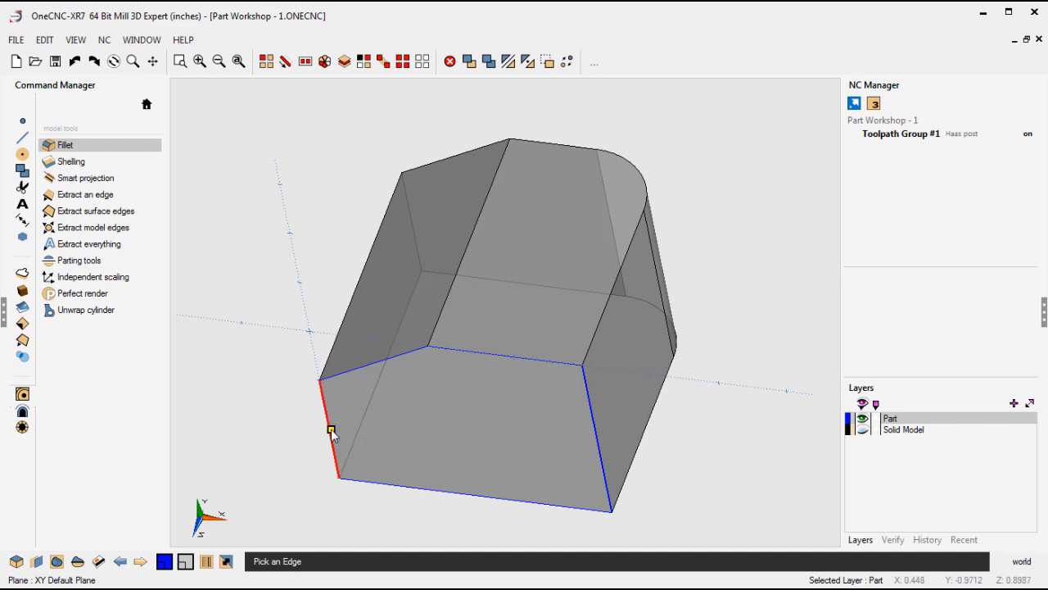
left_click(417, 243)
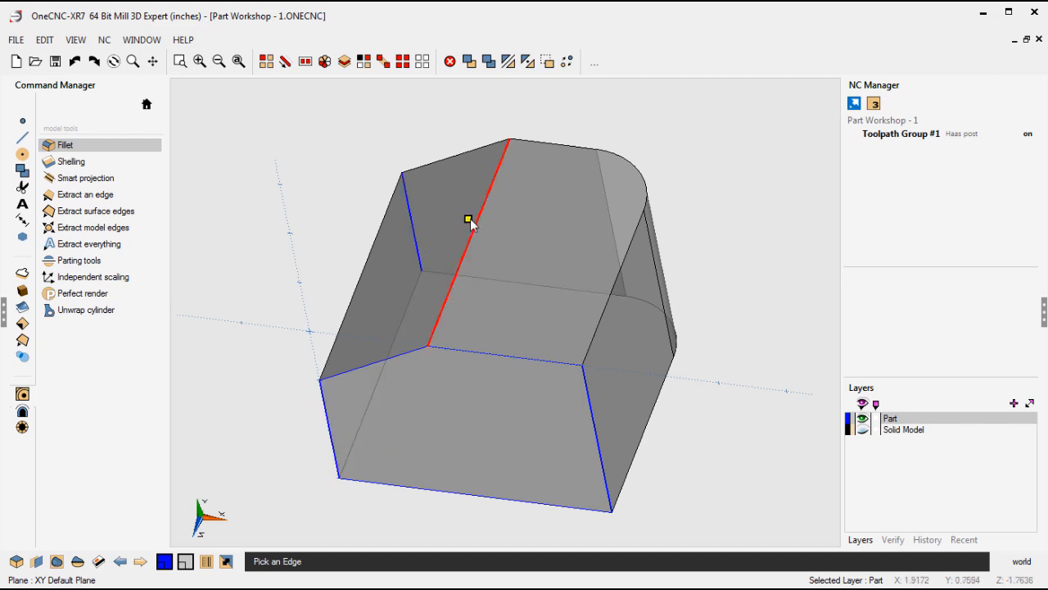
left_click(482, 219)
right_click(725, 146)
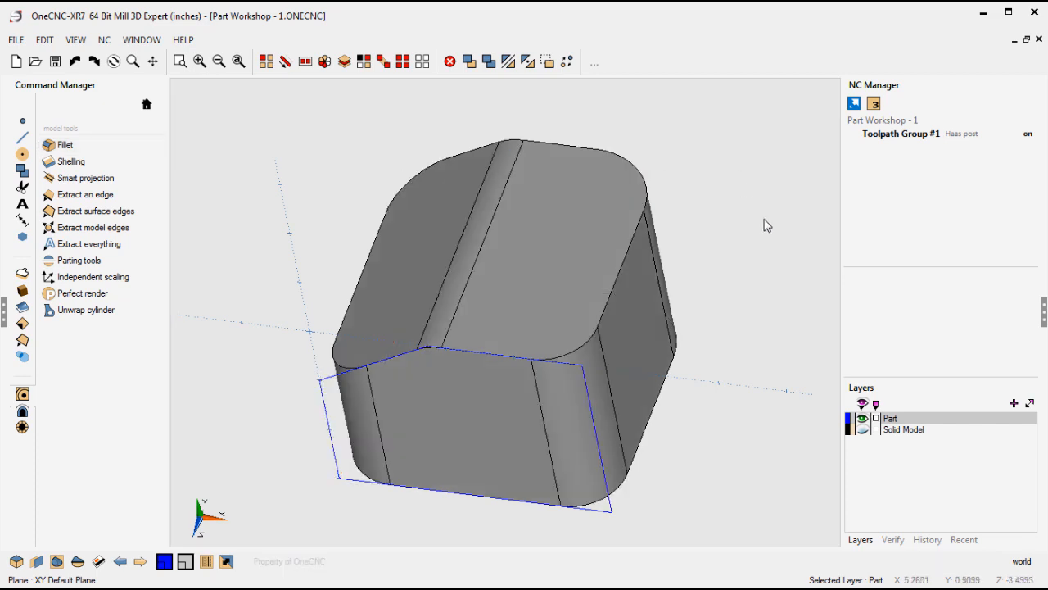
Step: Round the complete upper outline of the solid with a standard fillet of radius .375
middle_click_drag(544, 390, 568, 358)
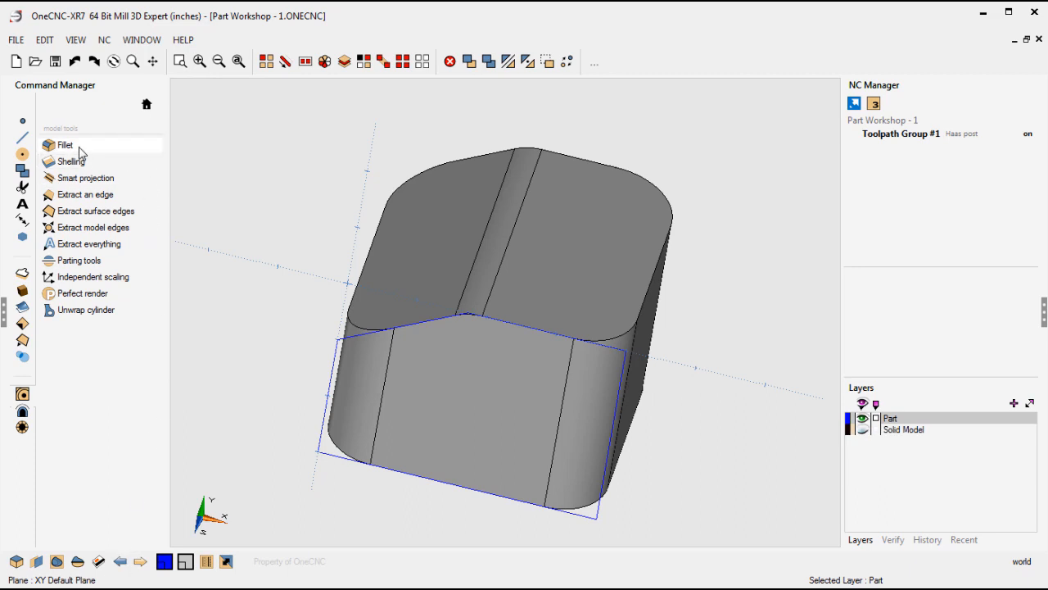
left_click(65, 145)
left_click_drag(541, 221, 472, 216)
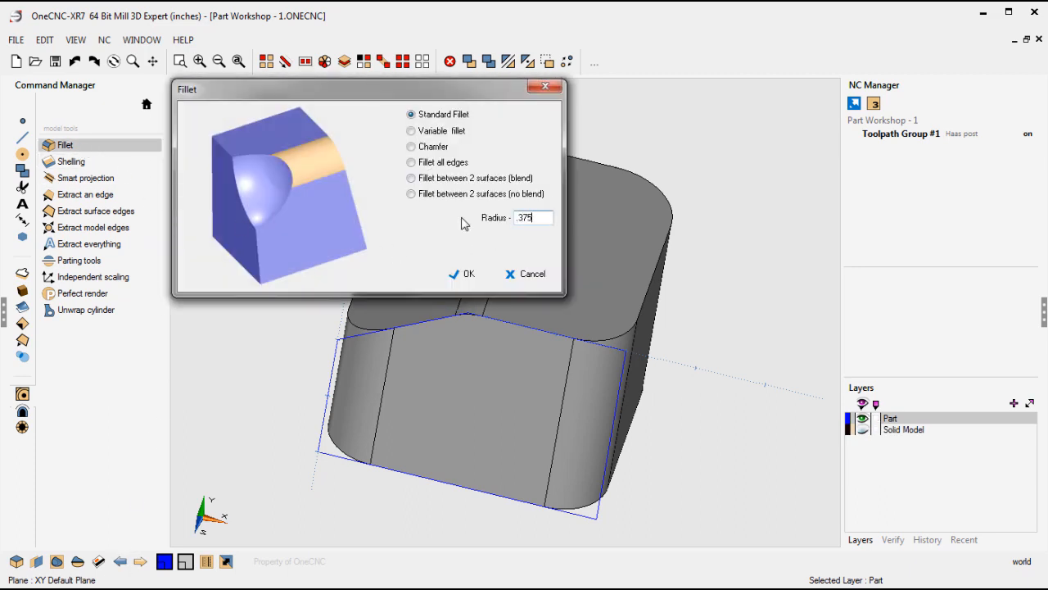
left_click(471, 278)
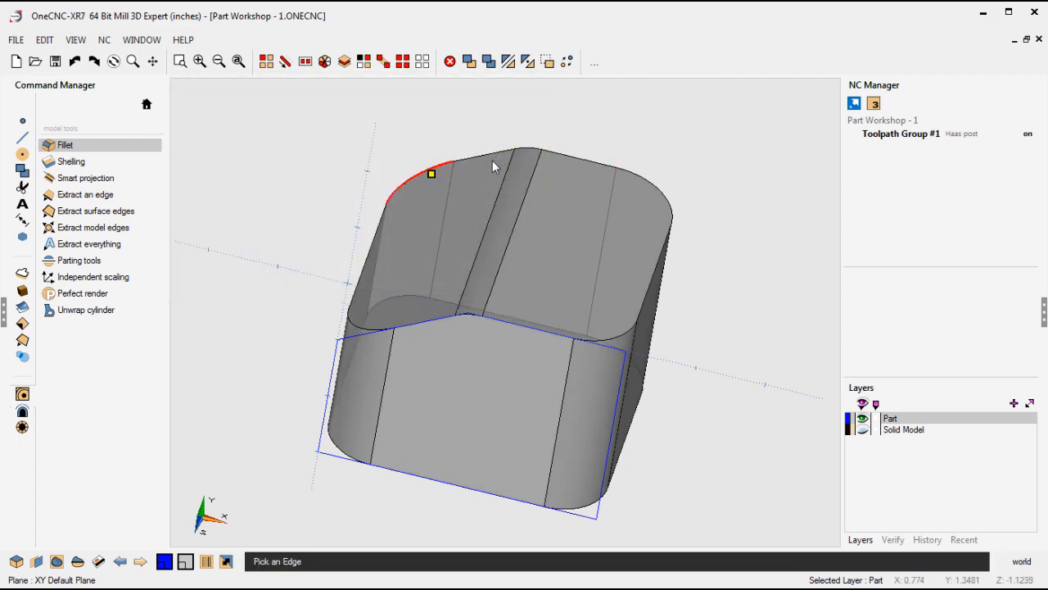
left_click(578, 161)
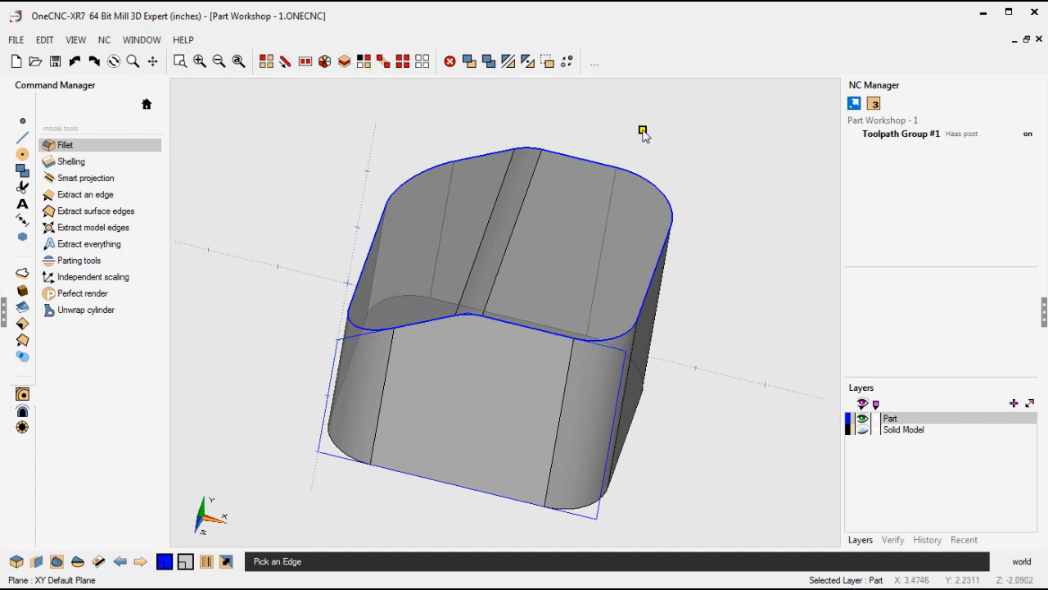
right_click(643, 131)
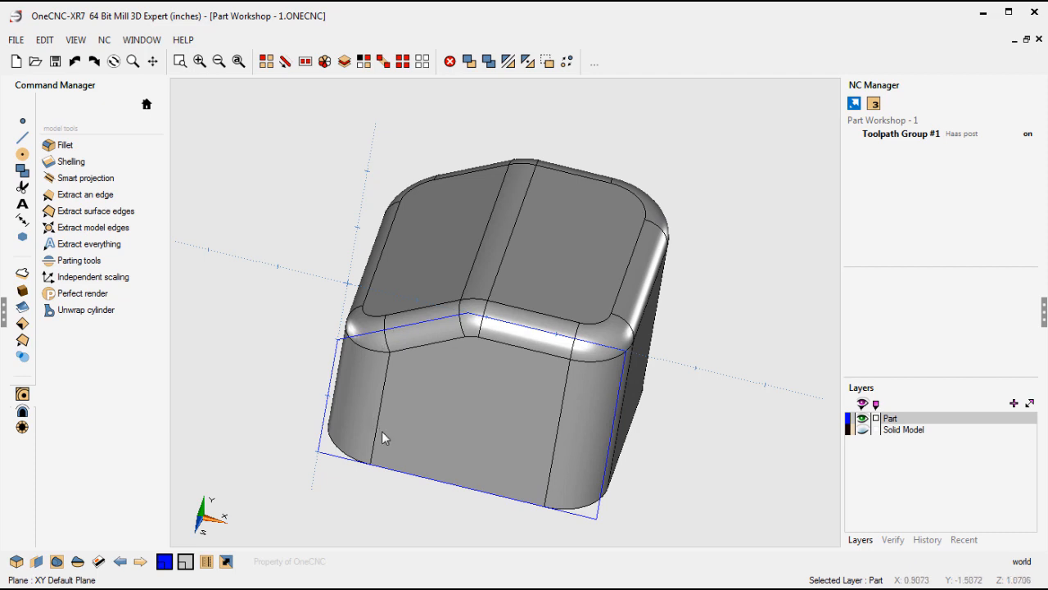
Step: Select the leftover profile curves by their blue color and delete them
left_click(363, 61)
left_click(533, 209)
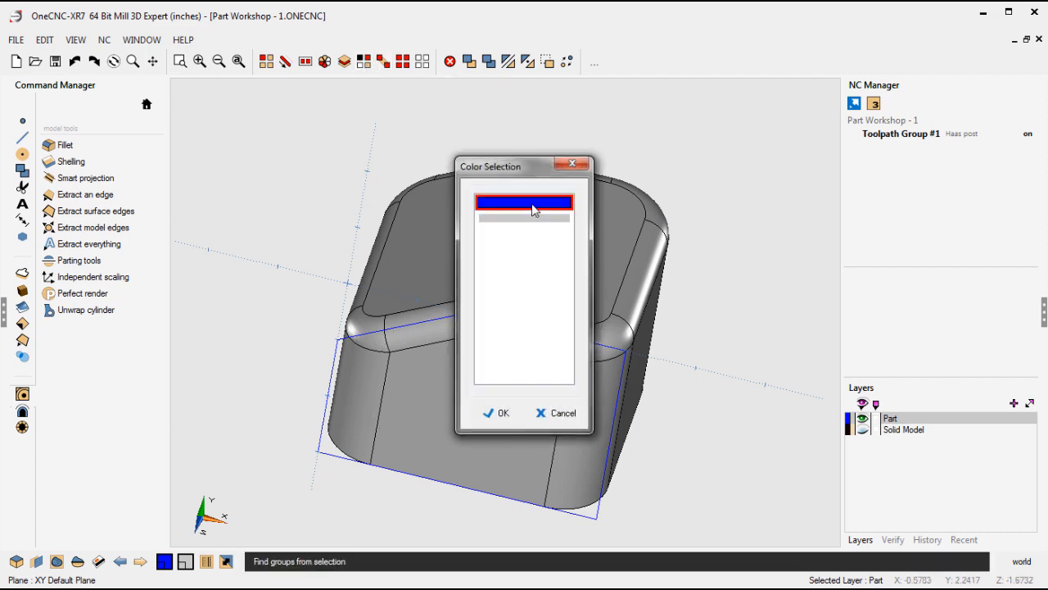
left_click(498, 414)
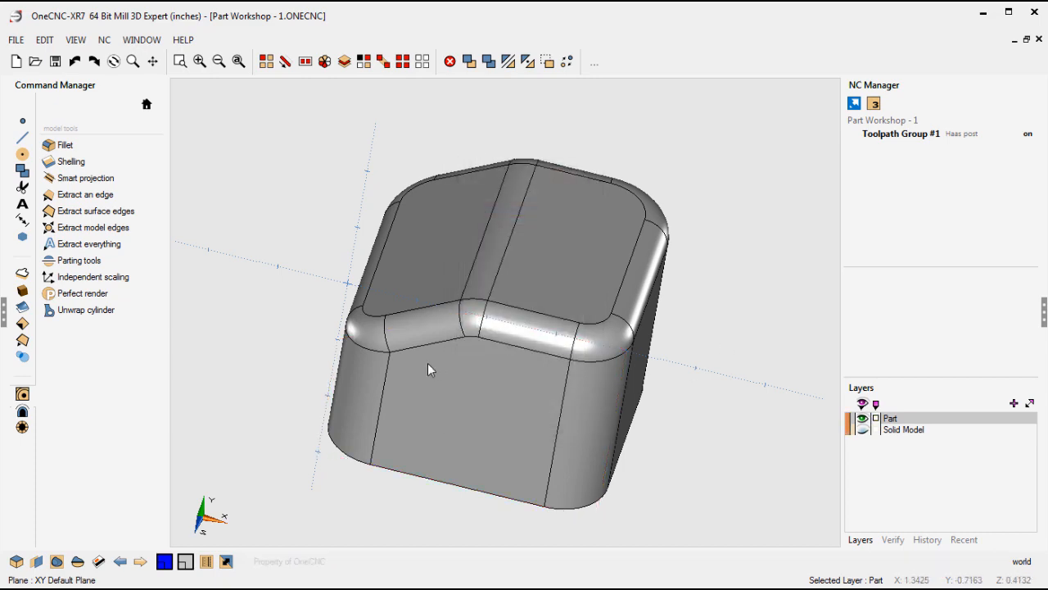
Step: Rotate the whole solid 90 degrees about the X axis around the origin so its sloped and flat upper faces point along Z
middle_click_drag(432, 367, 401, 333)
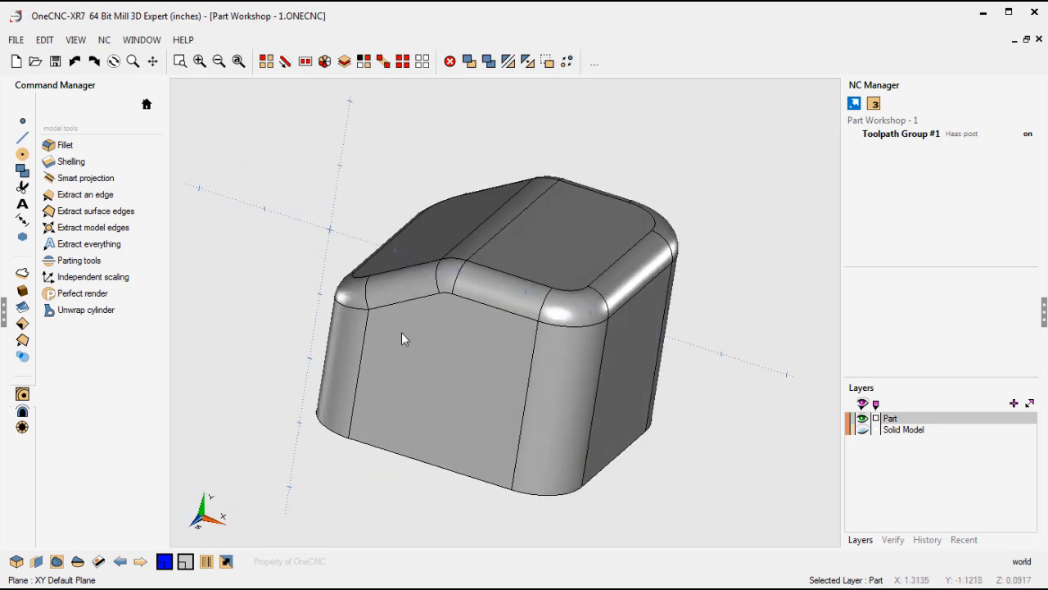
right_click(570, 369)
left_click(569, 369)
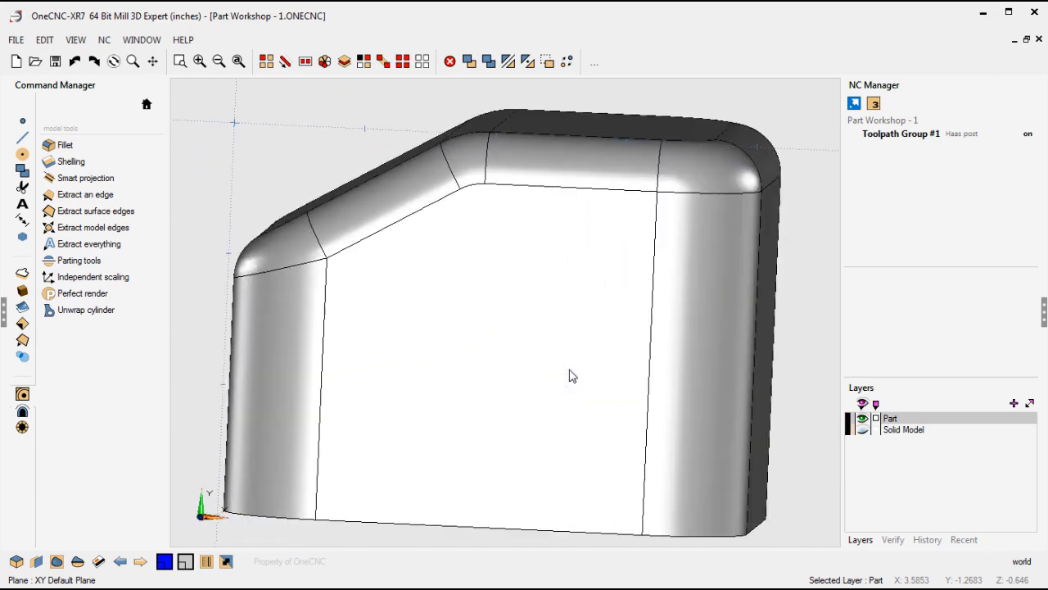
scroll(569, 370, "down", 3)
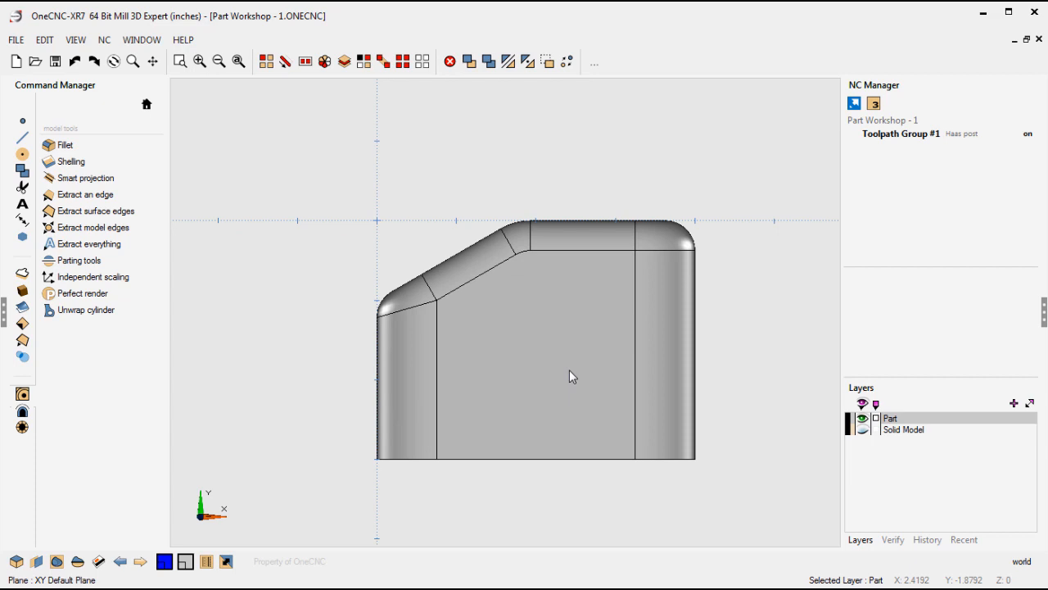
scroll(569, 369, "up", 1)
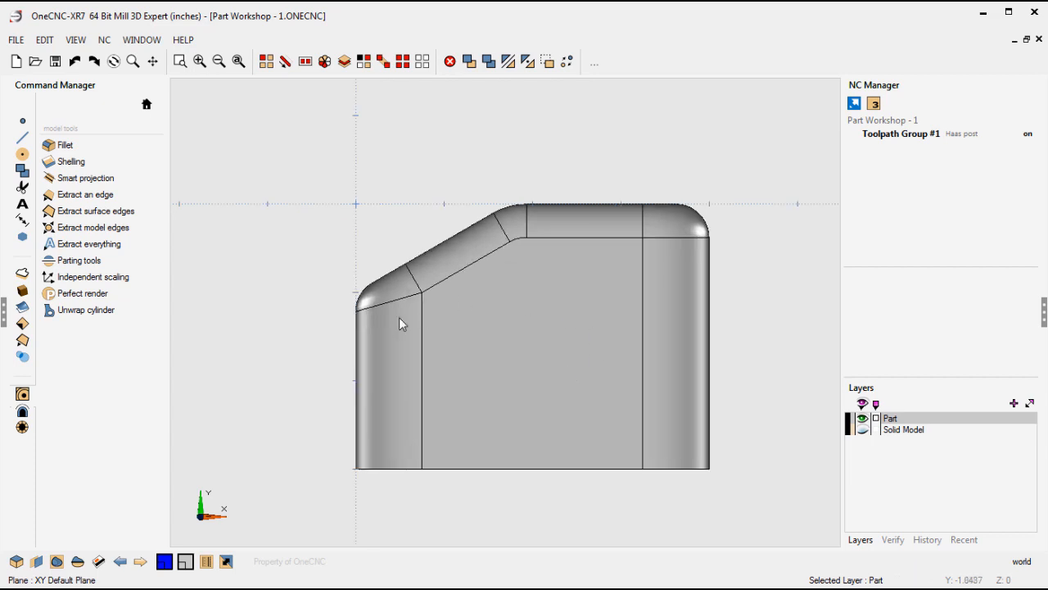
left_click(470, 384)
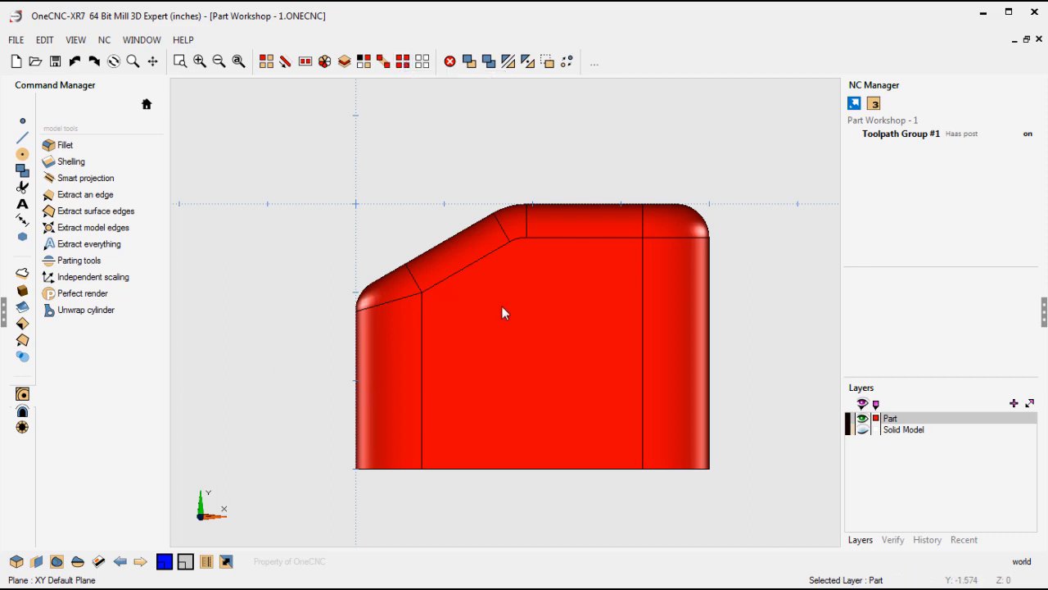
left_click(528, 62)
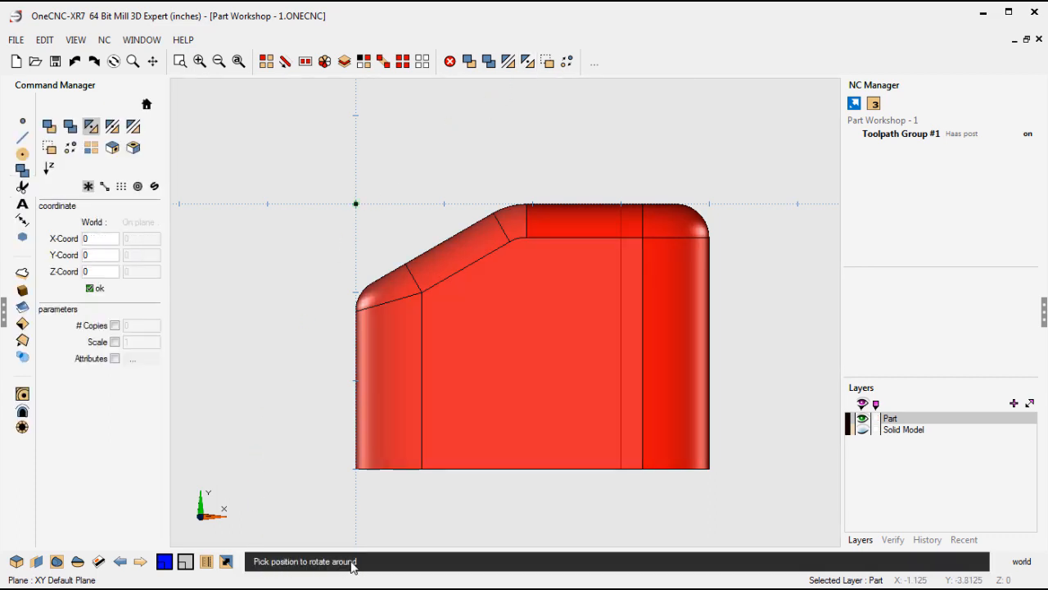
left_click(357, 211)
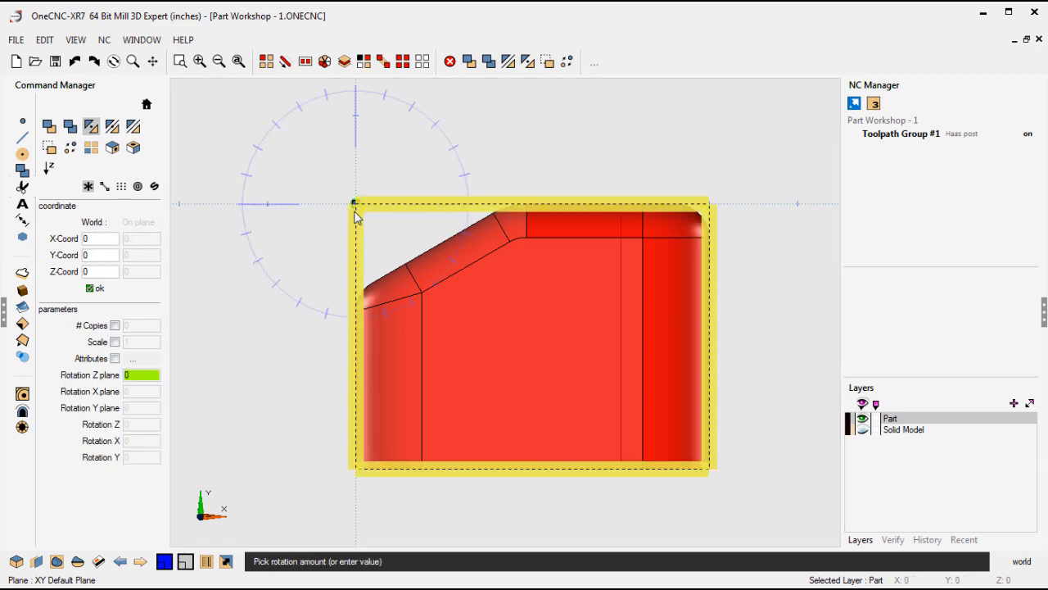
left_click(141, 442)
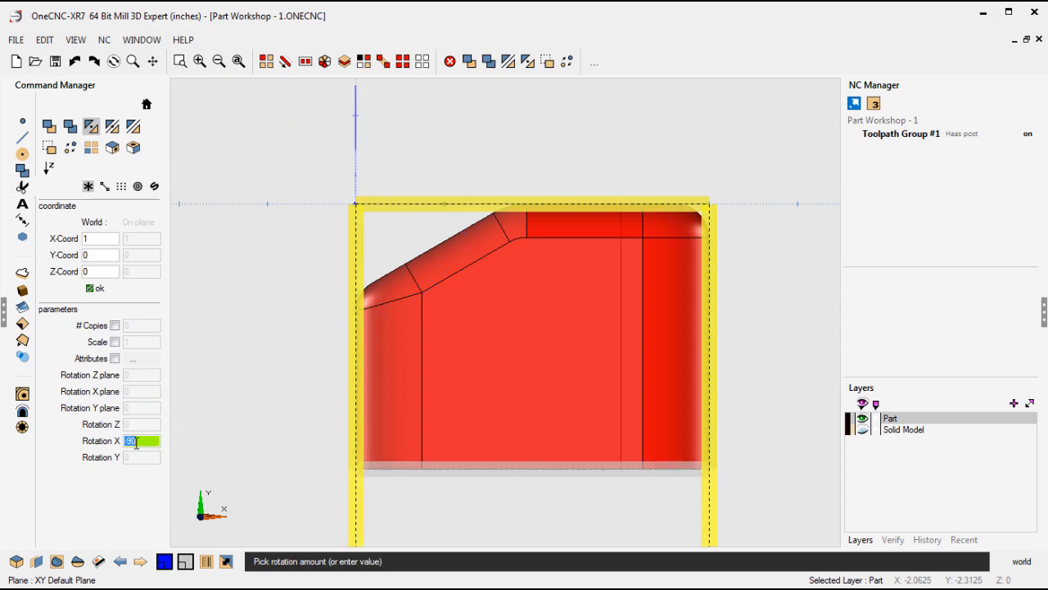
type("90")
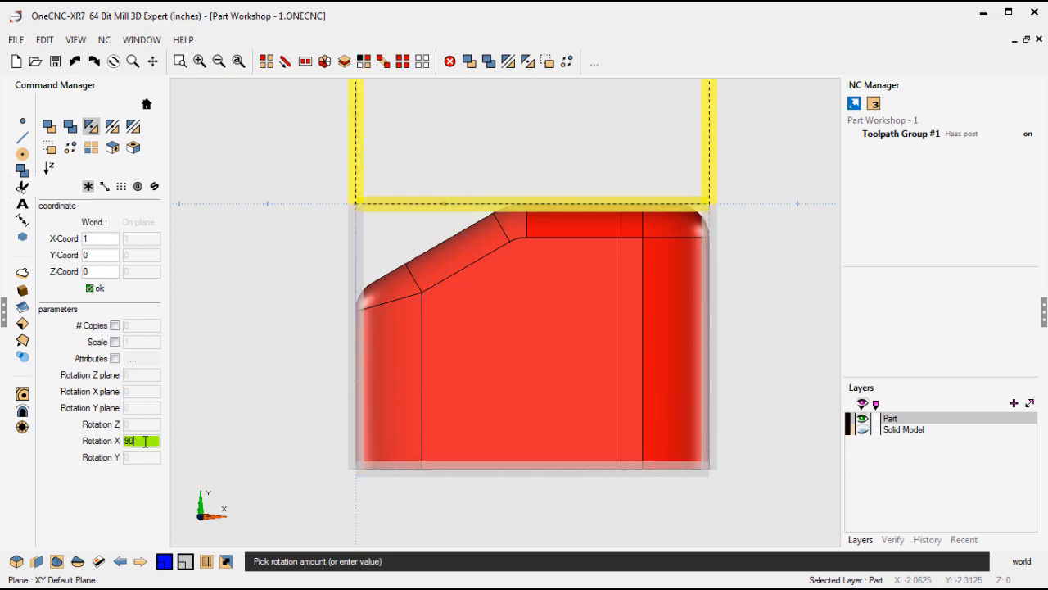
left_click(91, 288)
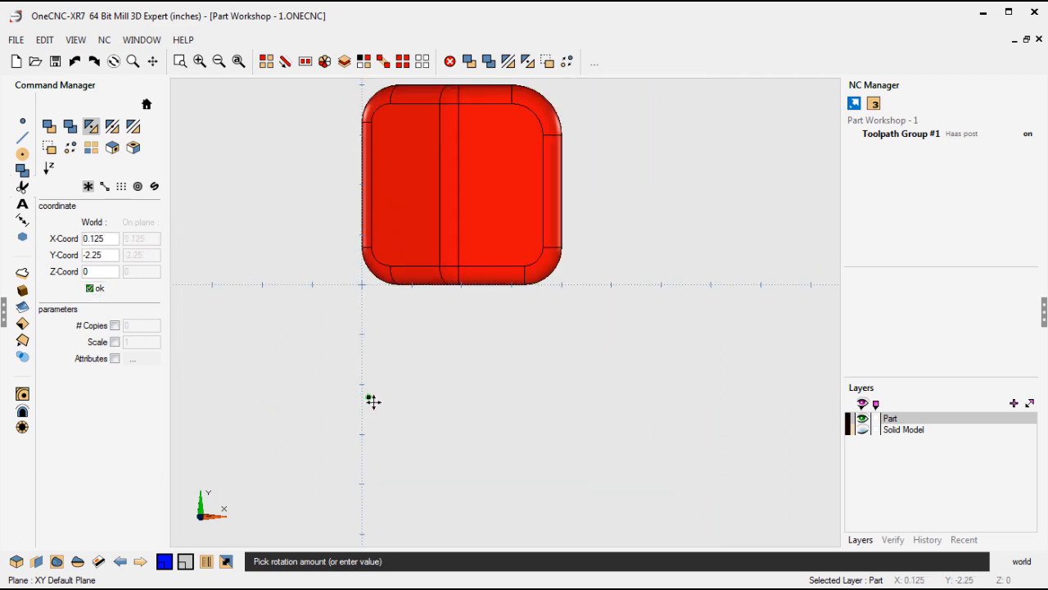
middle_click_drag(373, 401, 393, 429)
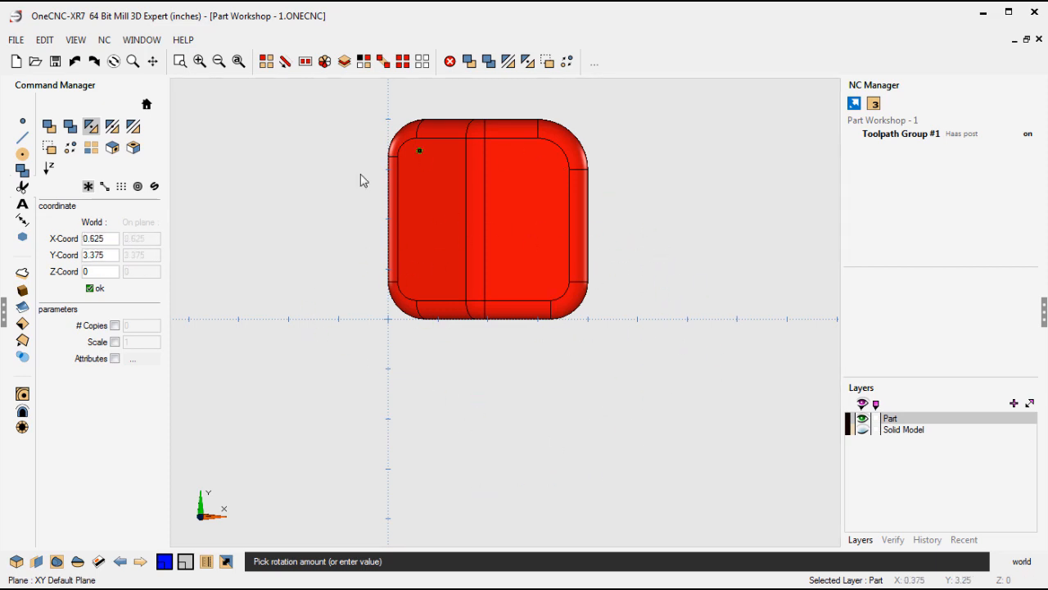
Step: Move the whole solid by an increment of -4 in Y, keeping X and Z at 0, and clear the selection
left_click(469, 62)
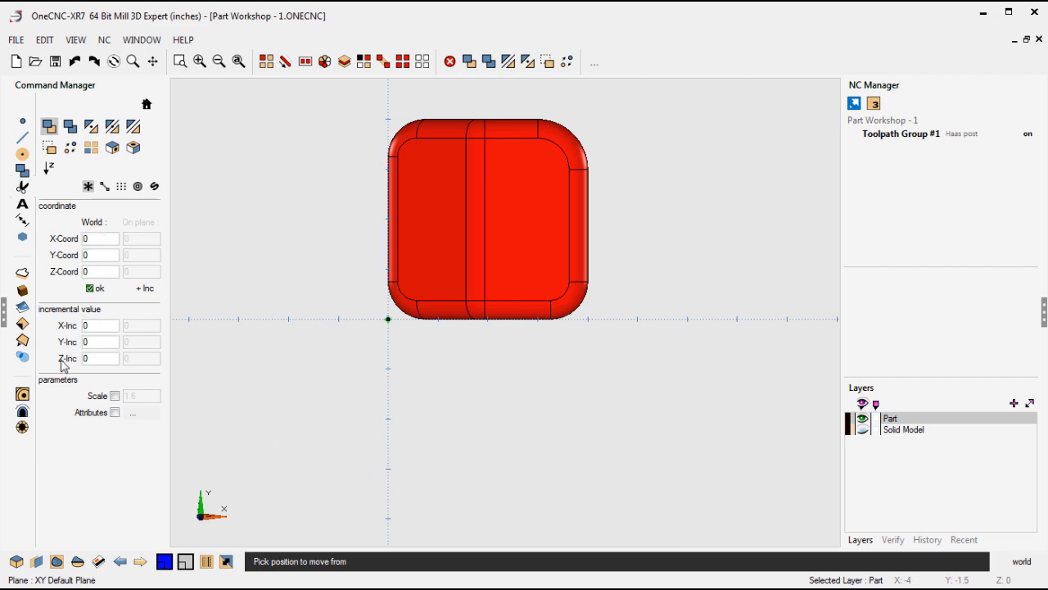
left_click(145, 289)
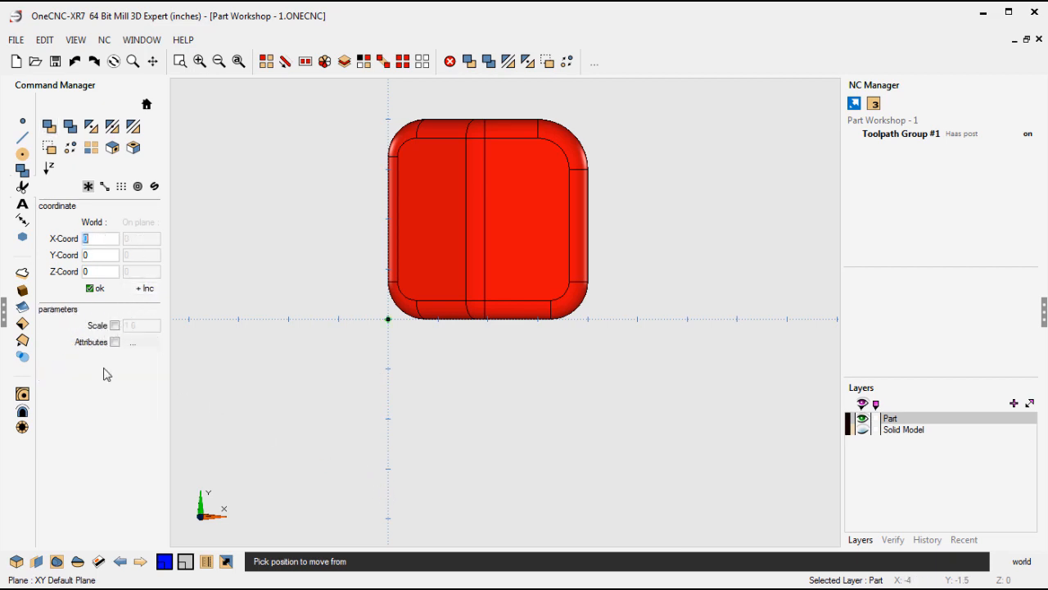
left_click(147, 292)
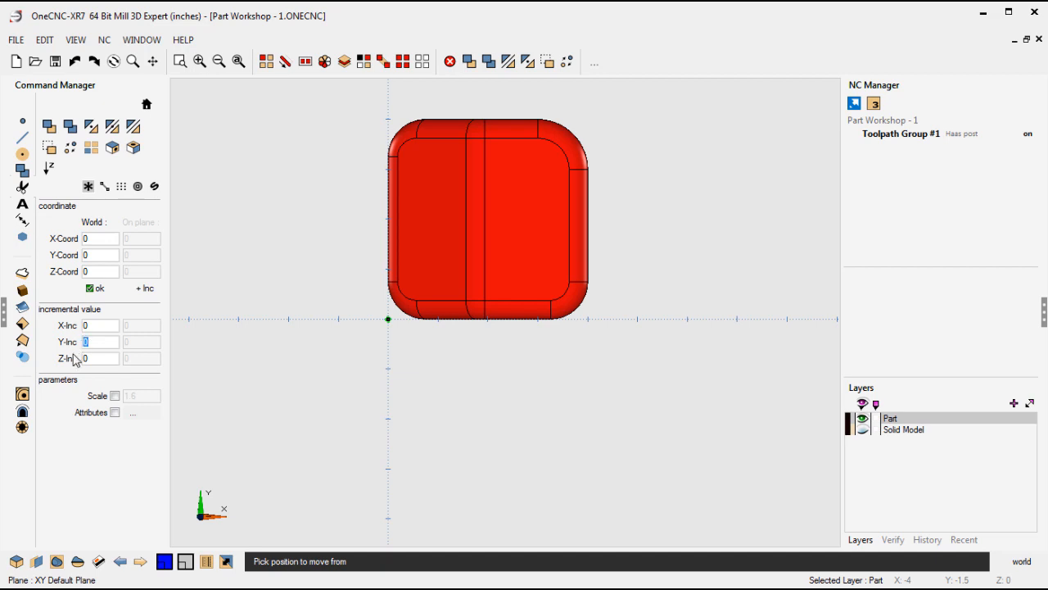
type("-4")
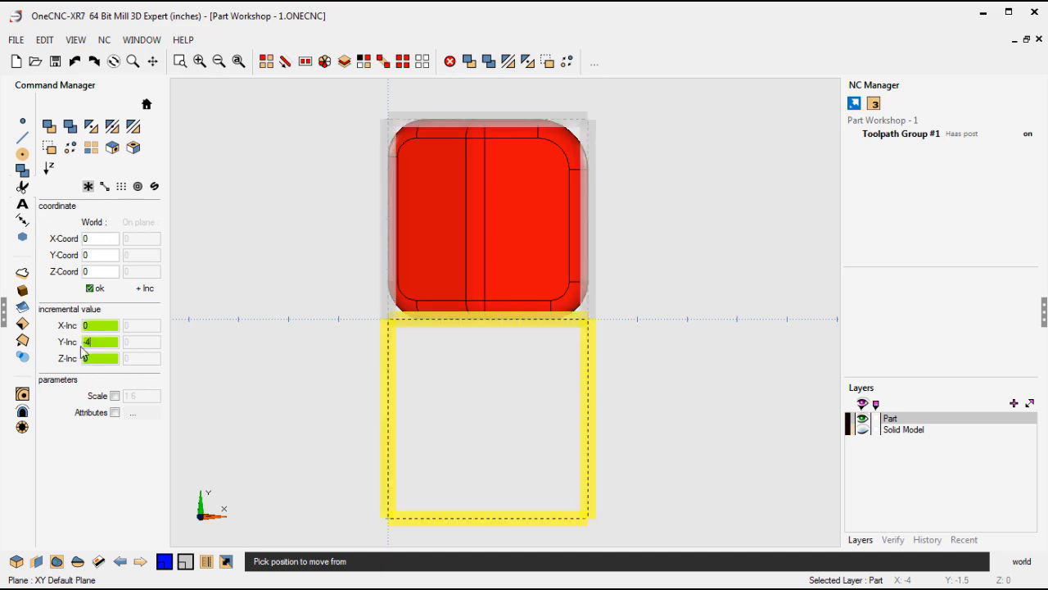
left_click(92, 288)
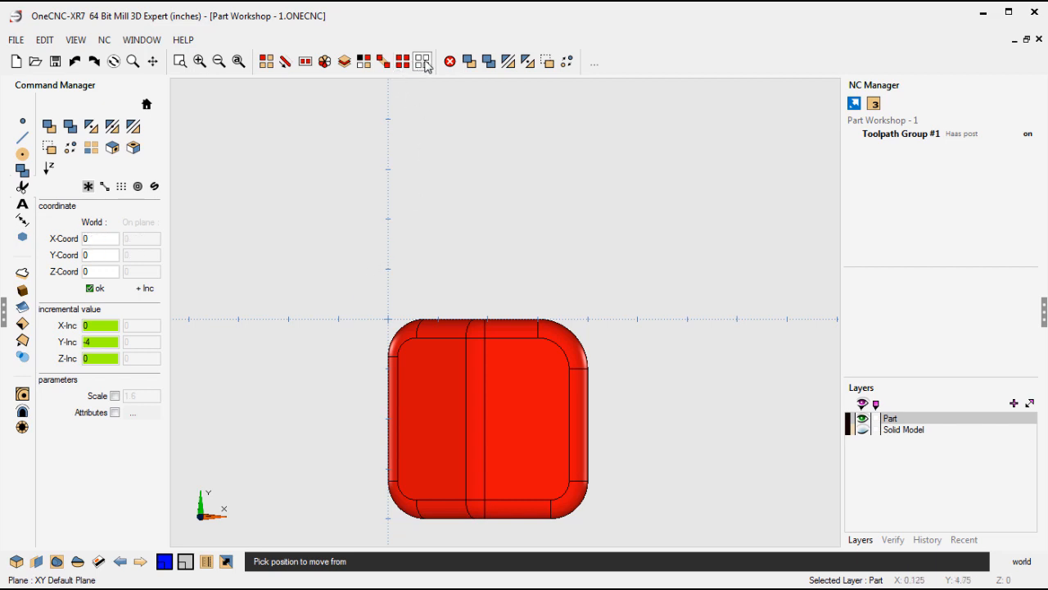
key("Escape")
middle_click_drag(521, 400, 465, 358)
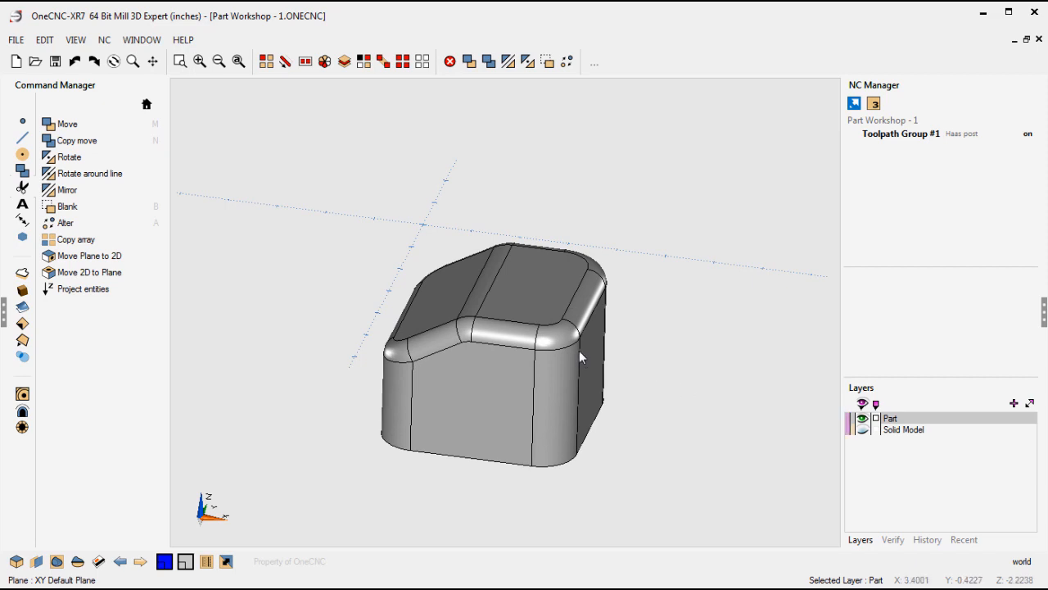
Step: Shell the solid inwards with a wall thickness of 0.15 and Remove Face enabled, using the flat underside as the opening
left_click(150, 105)
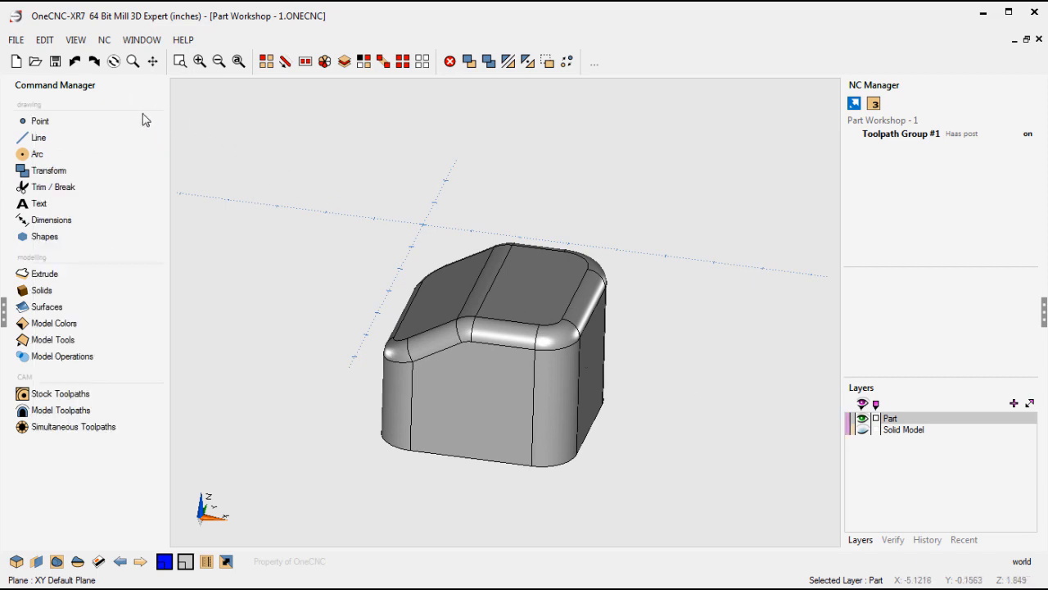
left_click(53, 340)
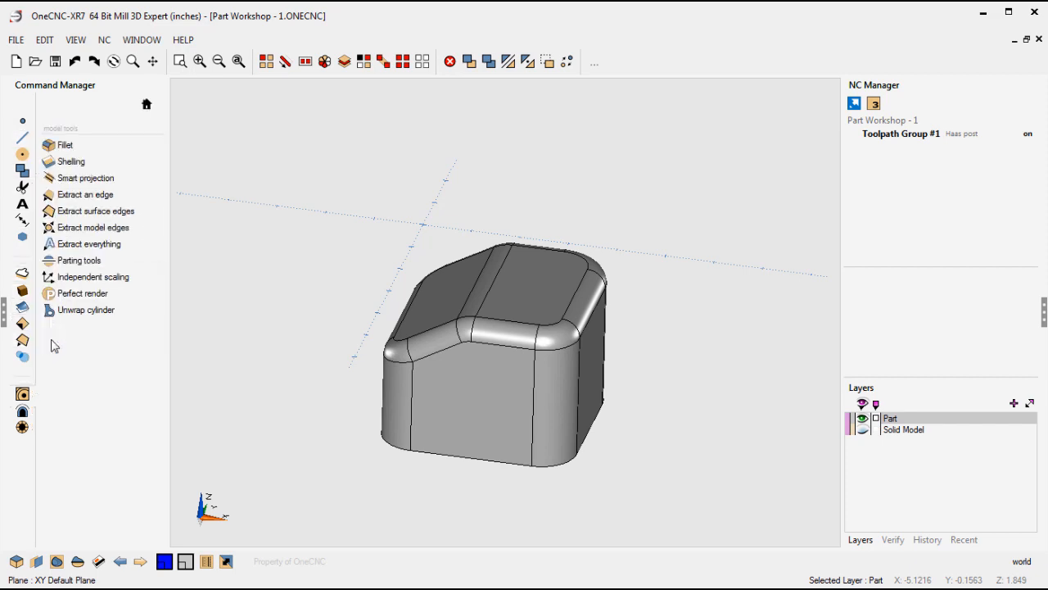
left_click(71, 167)
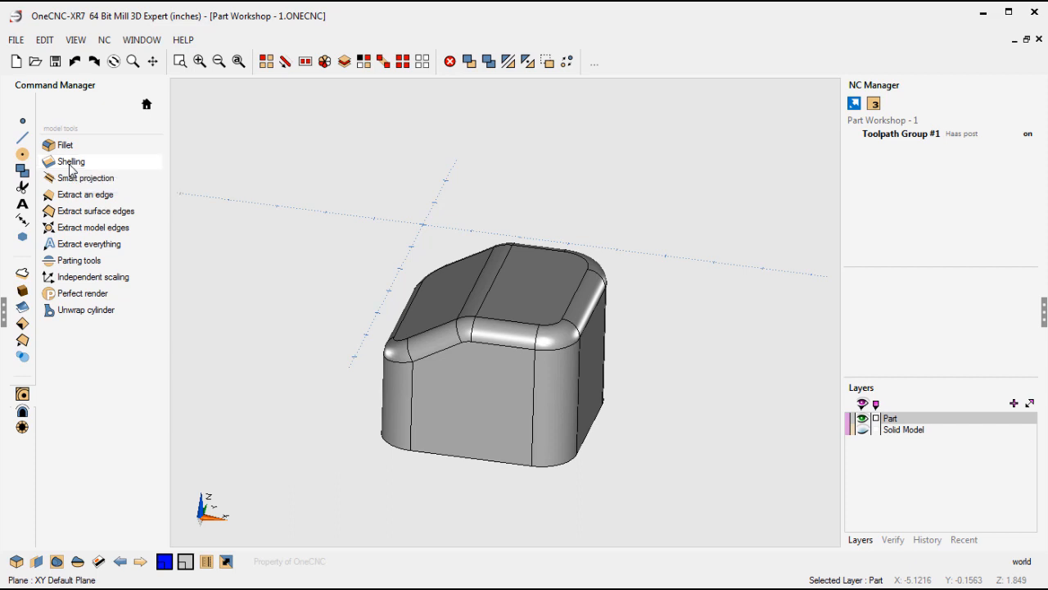
left_click_drag(420, 226, 239, 106)
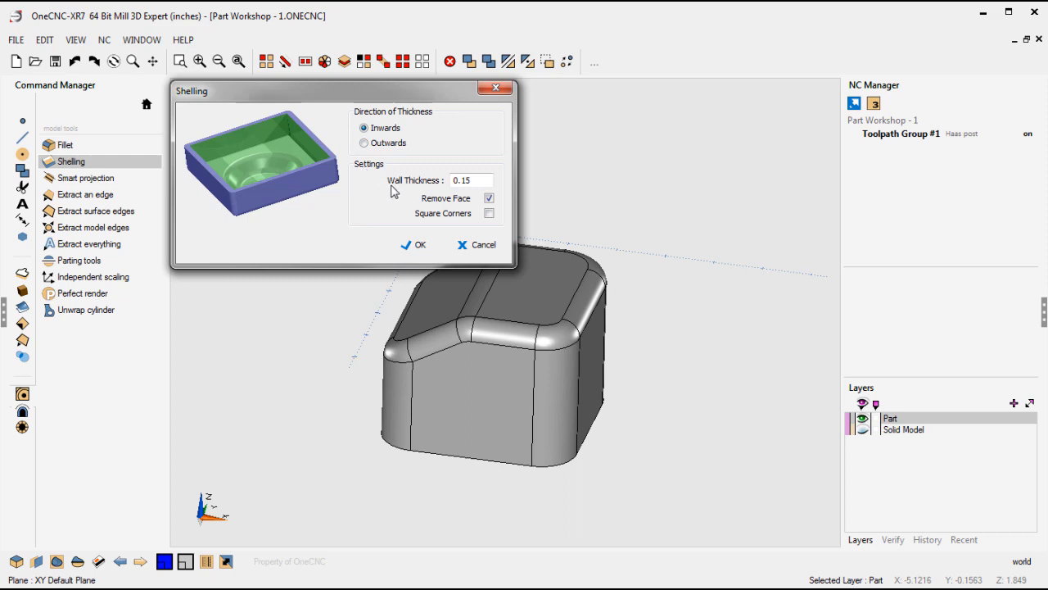
left_click_drag(481, 184, 450, 181)
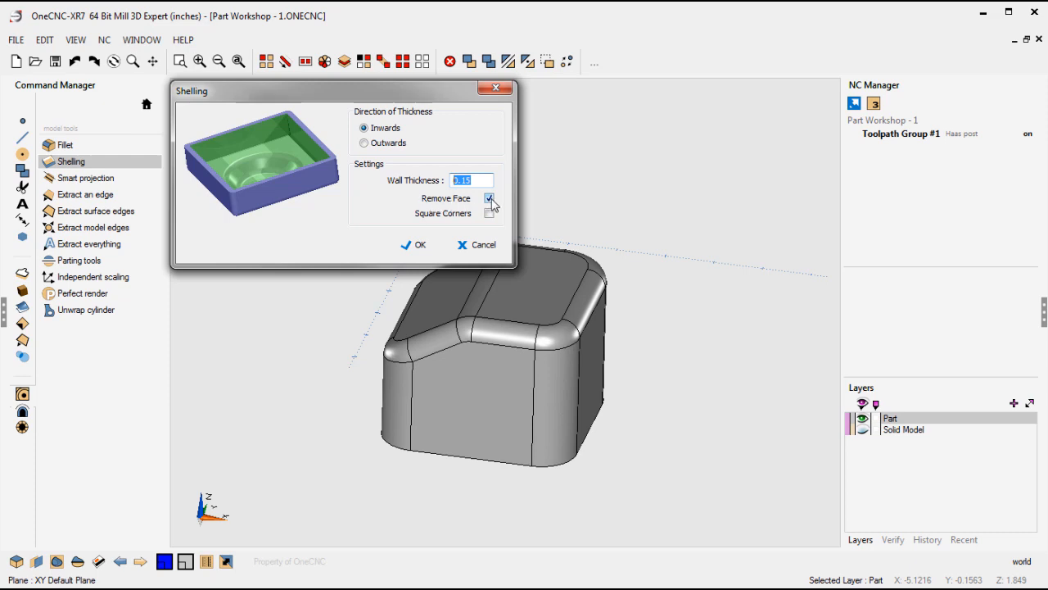
left_click(415, 244)
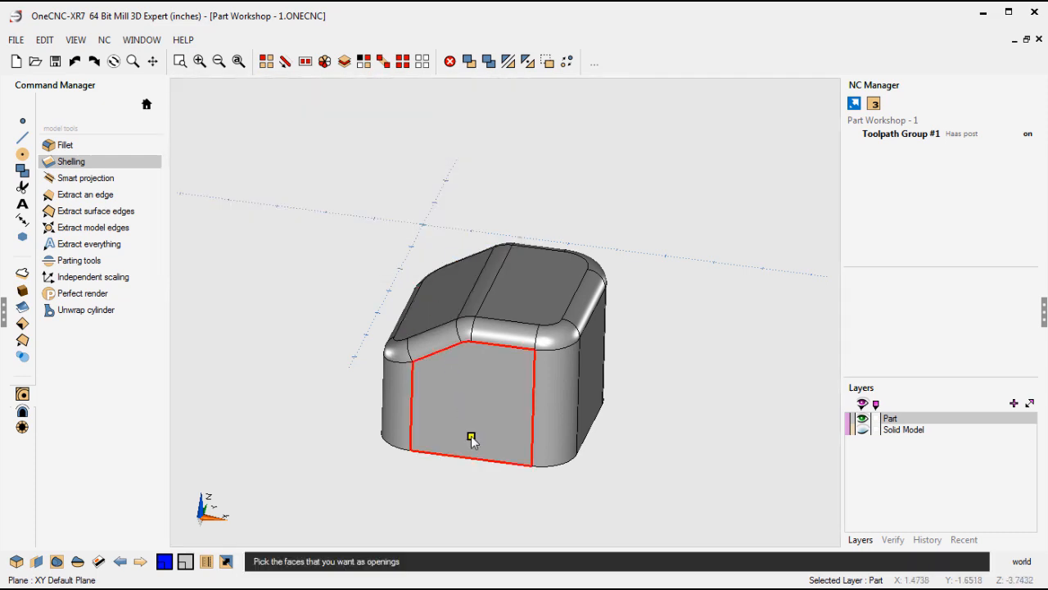
middle_click_drag(610, 469, 627, 247)
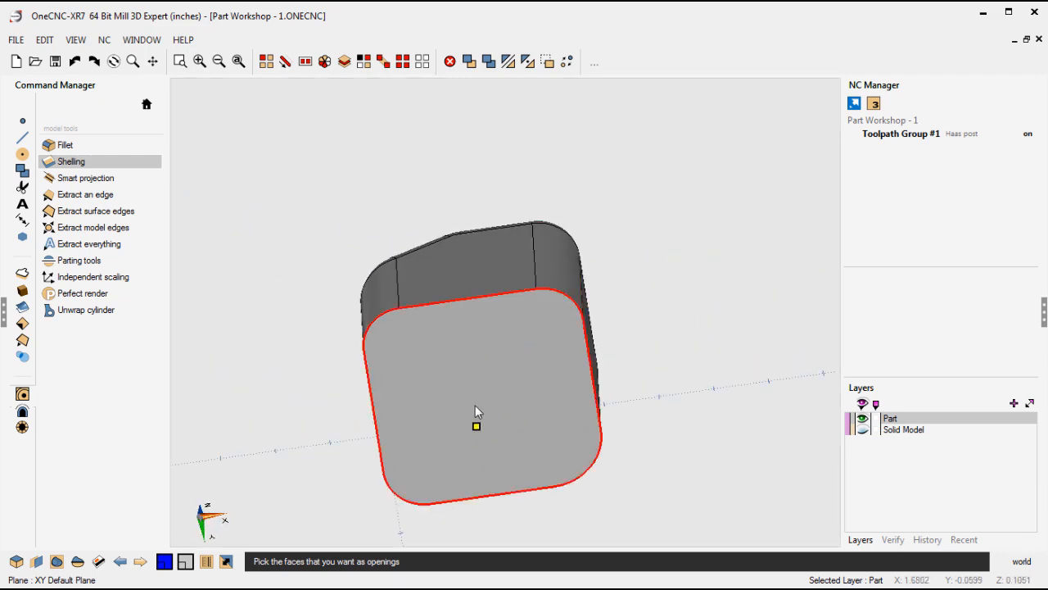
right_click(712, 368)
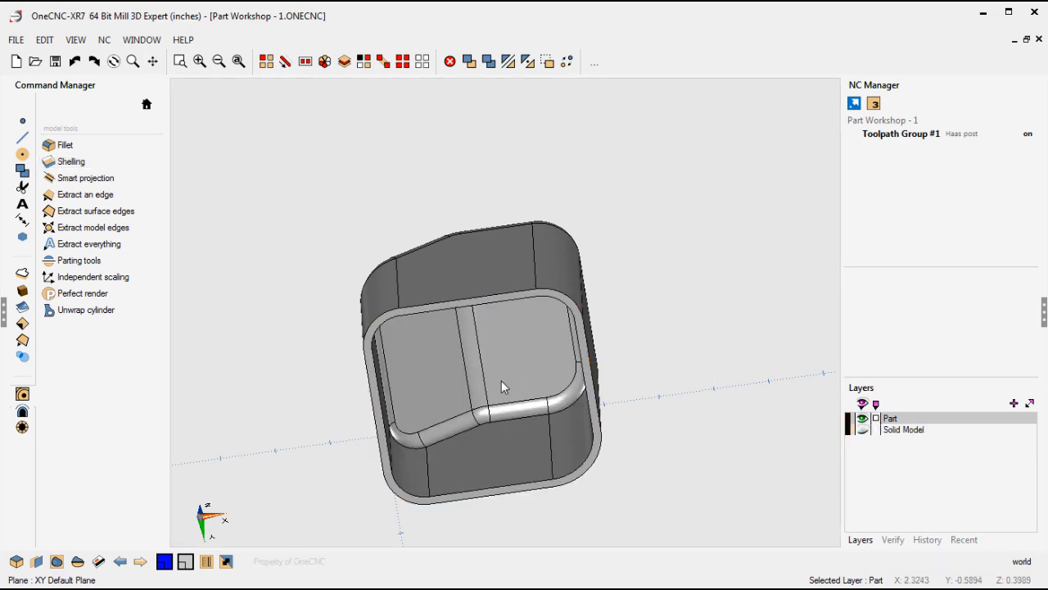
Step: Examine the shelled part against the workshop drawing, checking the wall thickness and the front hole's diameter, position and chamfer
middle_click_drag(496, 370, 533, 291)
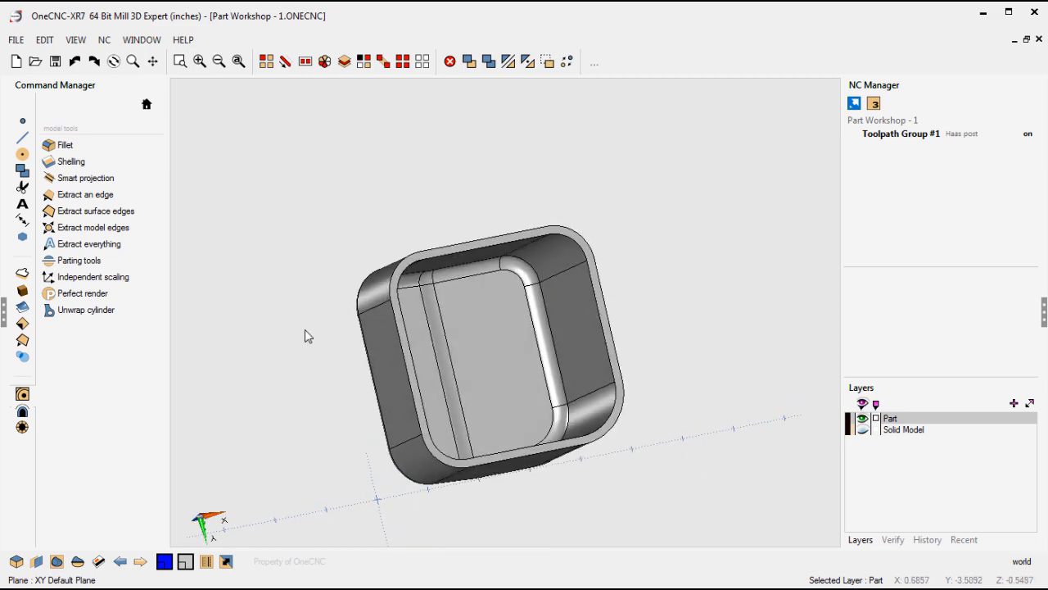
left_click(120, 561)
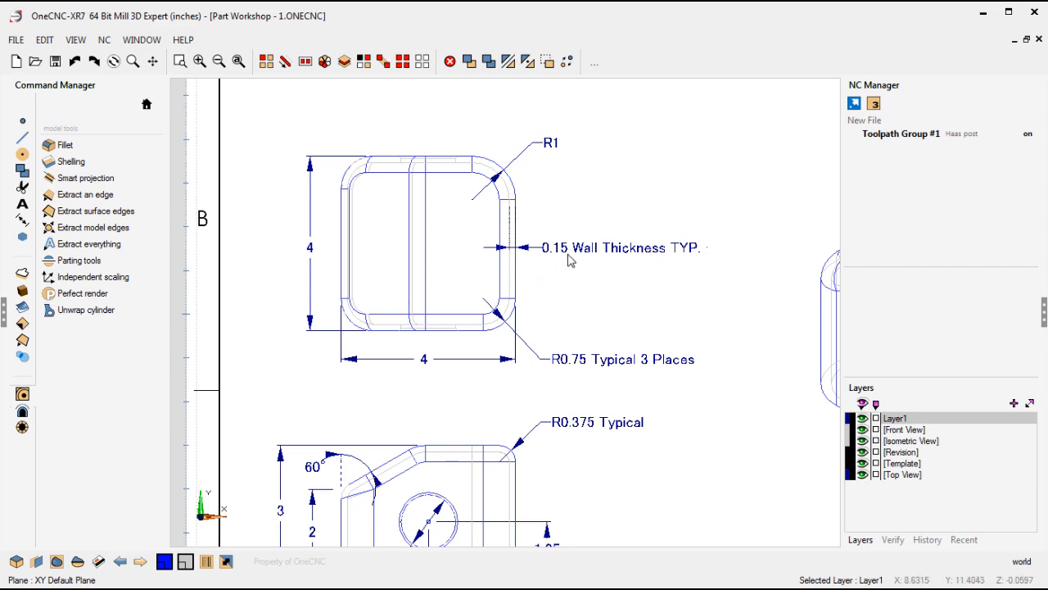
left_click(122, 561)
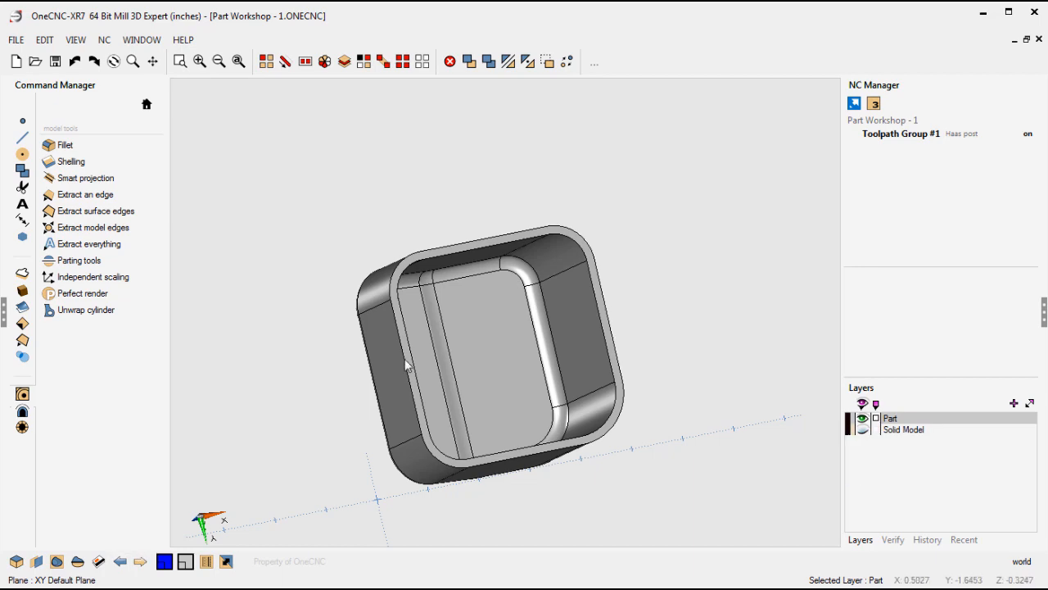
right_click(470, 340)
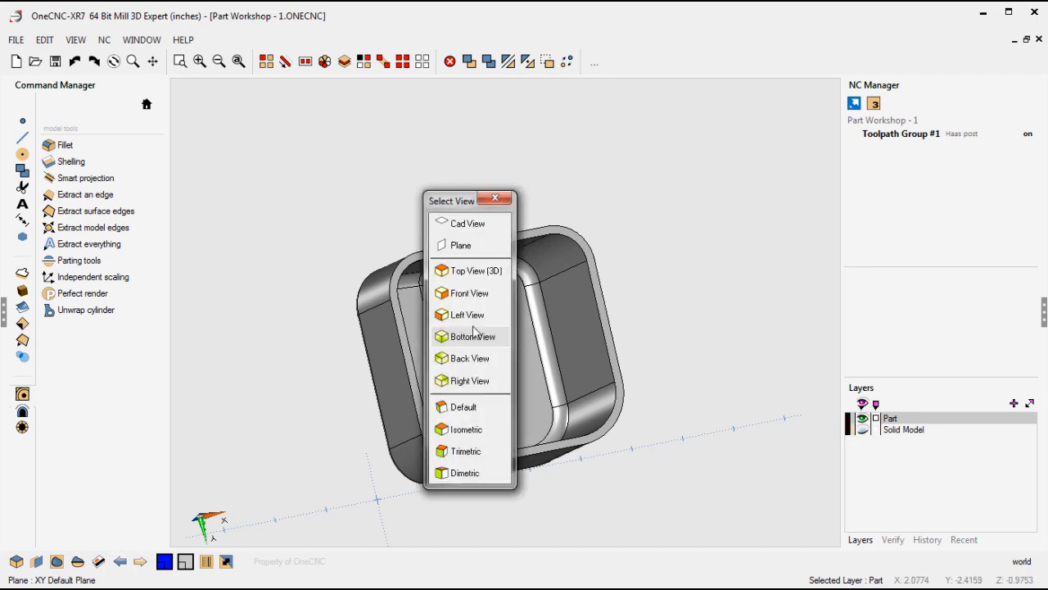
left_click(468, 296)
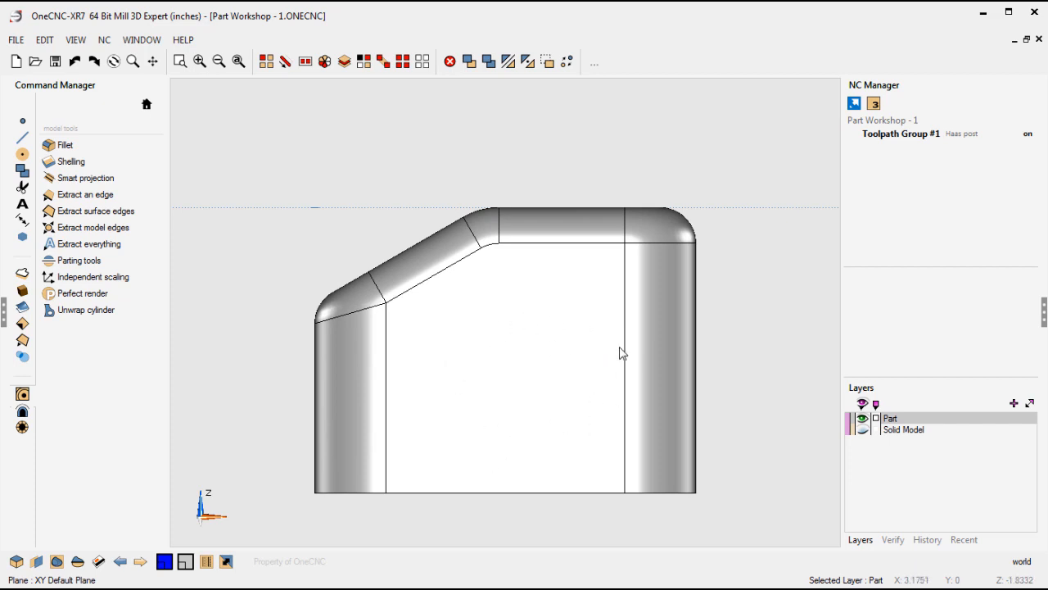
left_click(120, 561)
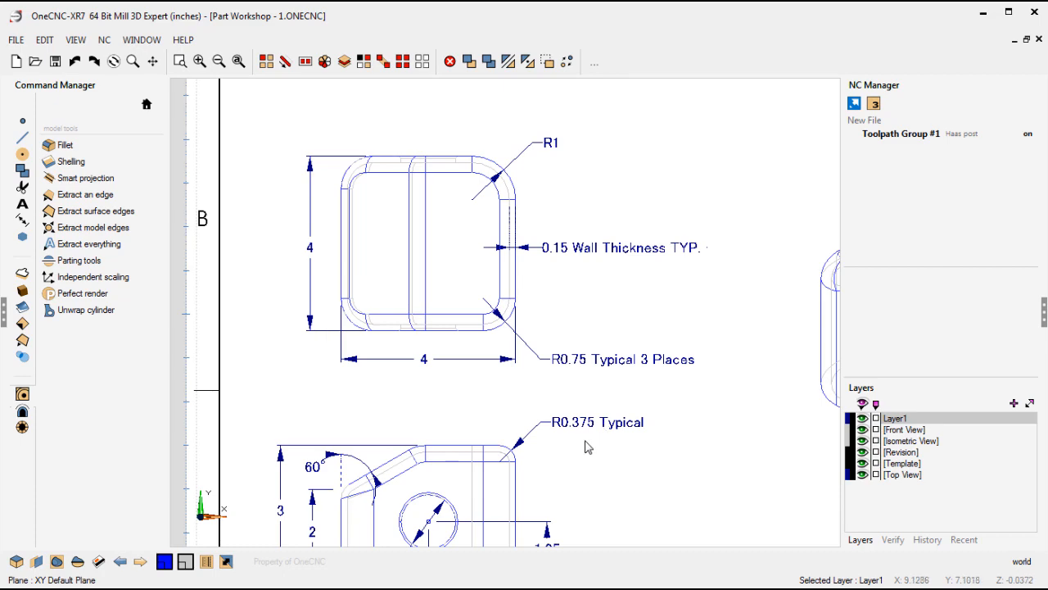
scroll(589, 446, "down", 5)
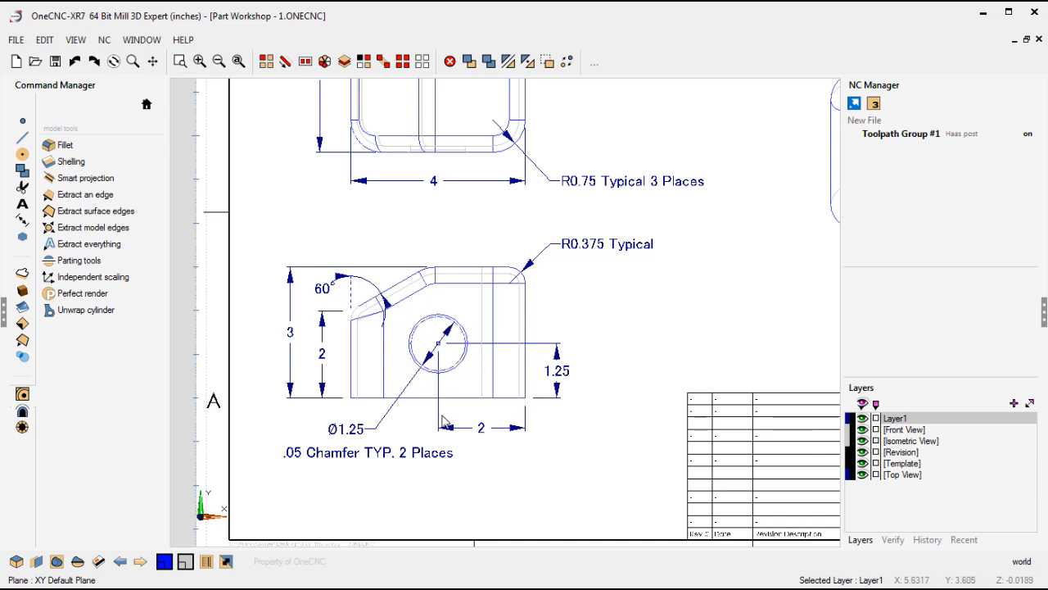
left_click(121, 561)
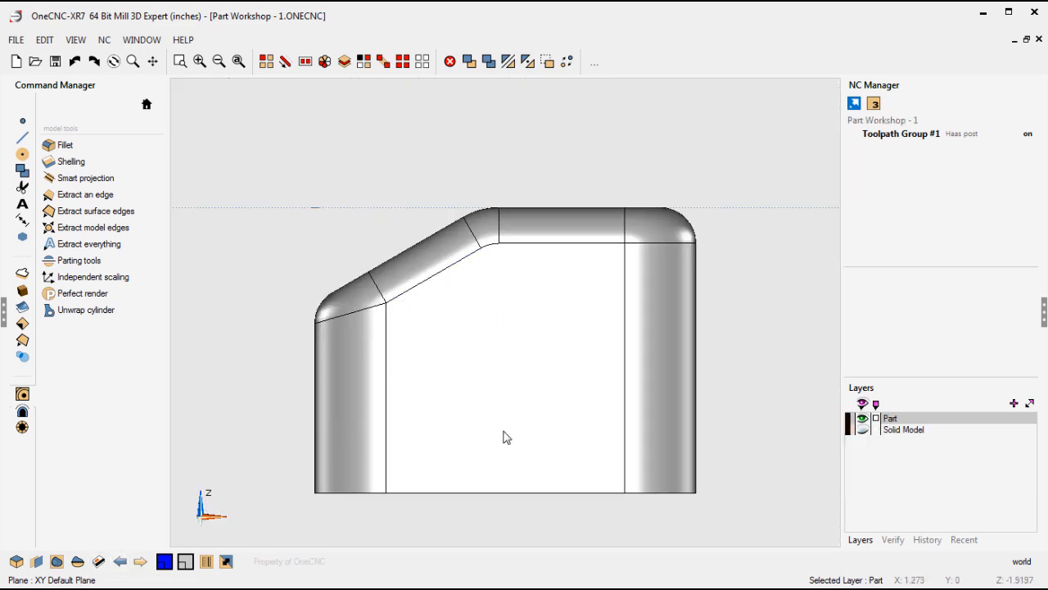
Step: Place a point at the lower end of the edge between the front face and the R0.75 corner fillet away from the slope
middle_click_drag(466, 382, 487, 365)
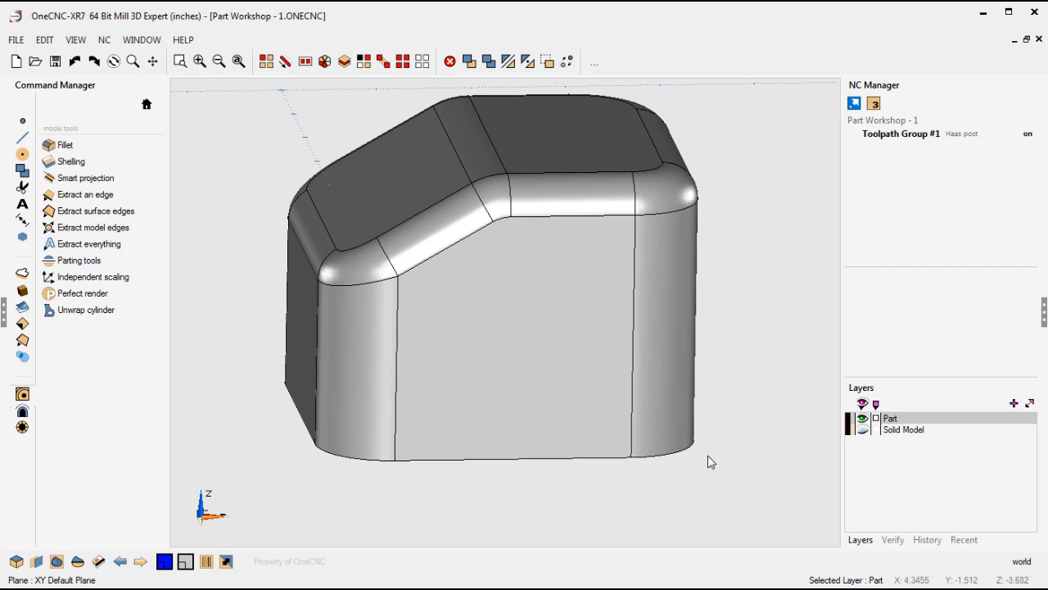
left_click(24, 123)
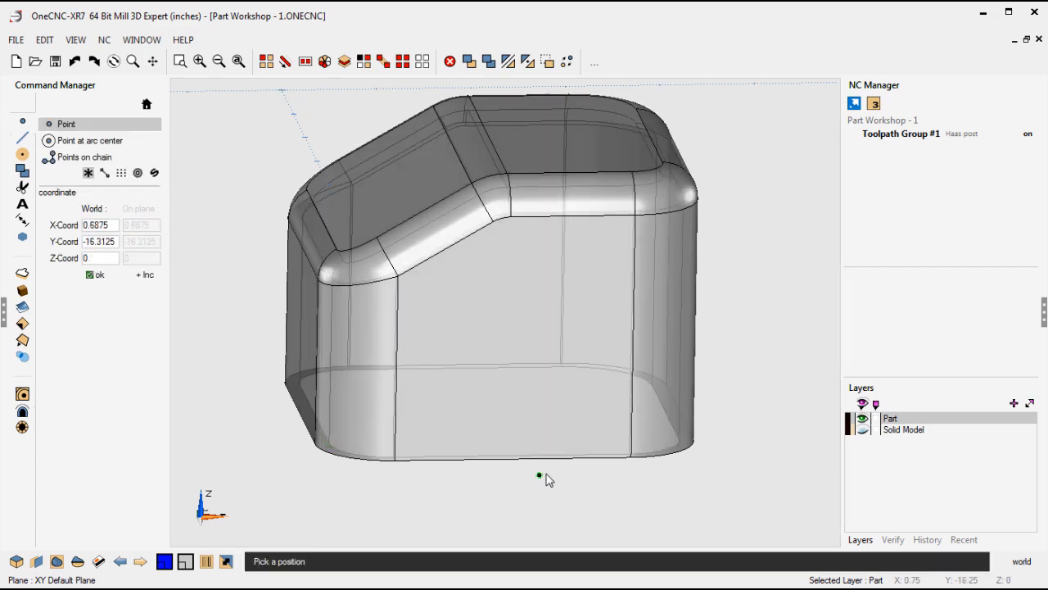
middle_click_drag(546, 476, 558, 488)
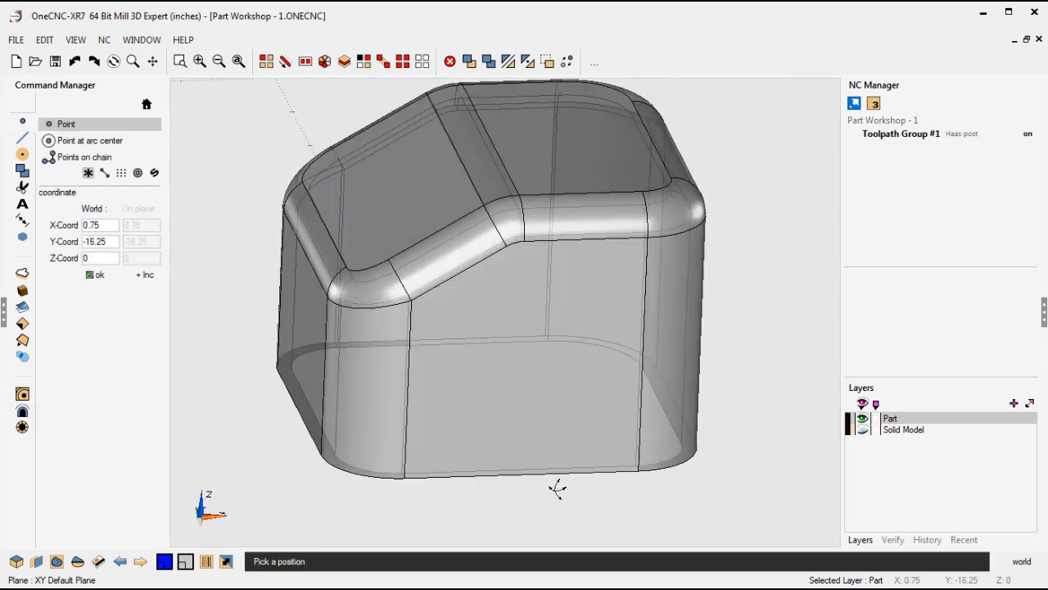
left_click(638, 477)
key("Escape")
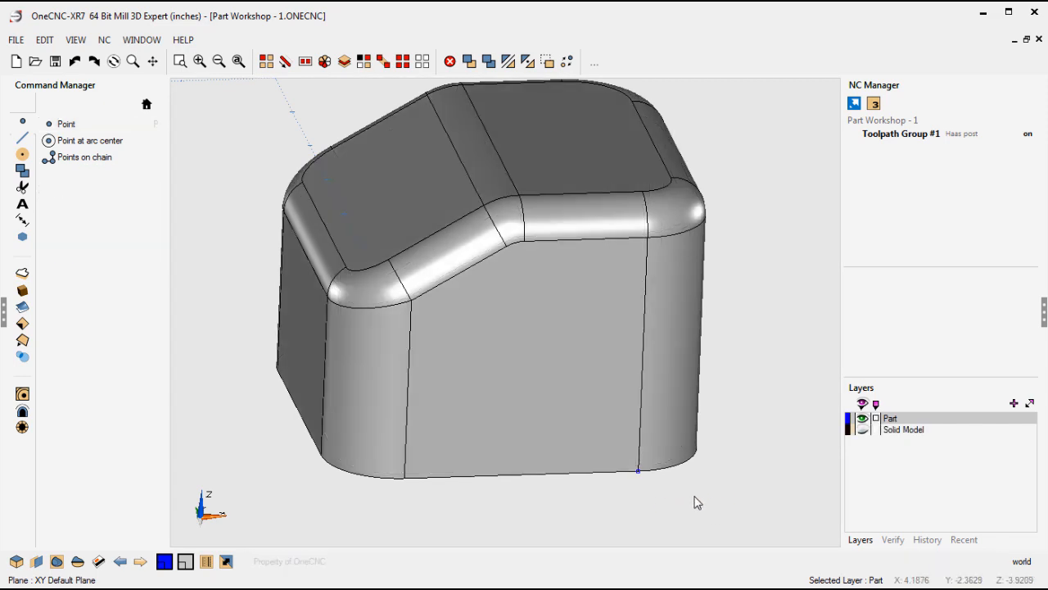
Step: Move the new point by an increment of .75 in X and inspect its position at the part's lower corner in the front view
key("v")
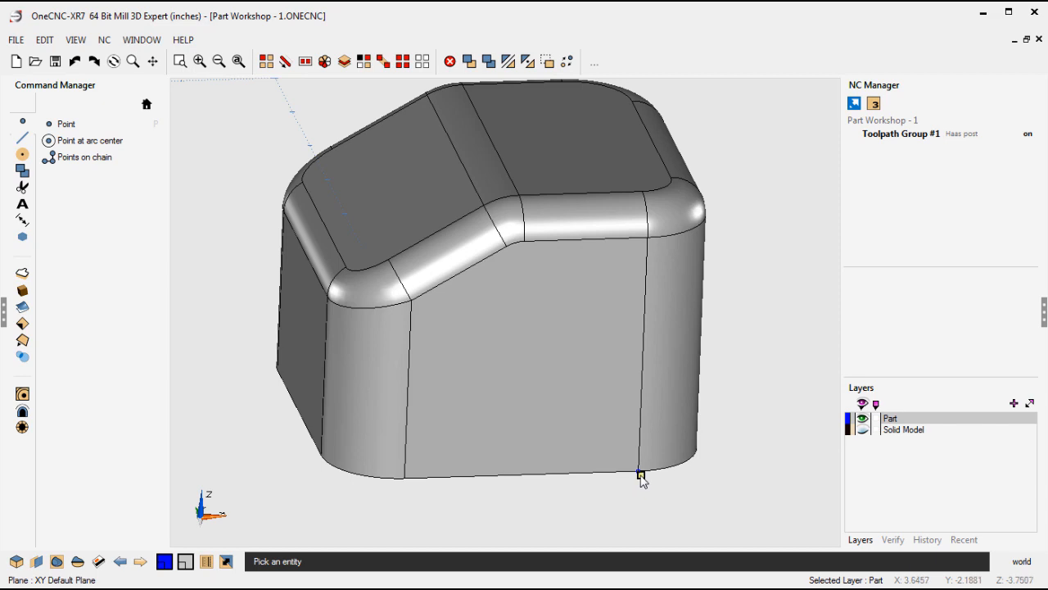
left_click(639, 473)
right_click(696, 492)
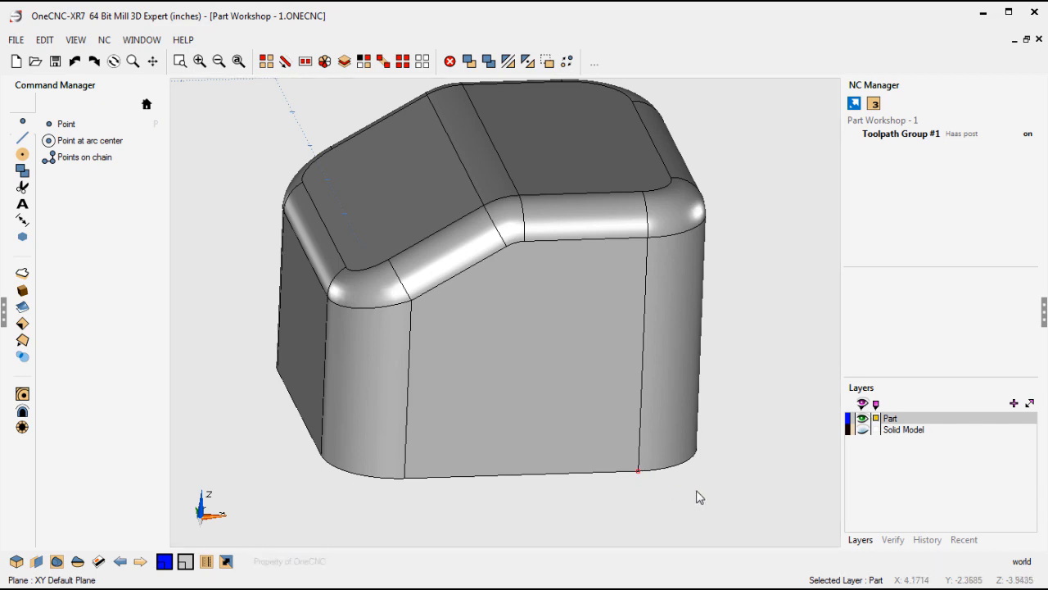
left_click(469, 61)
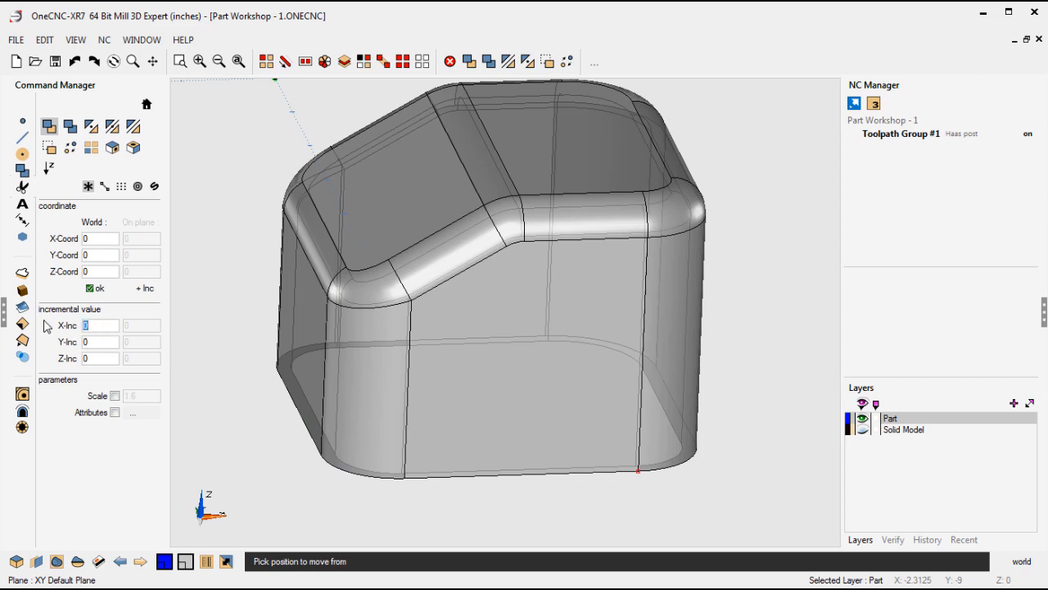
type(".75")
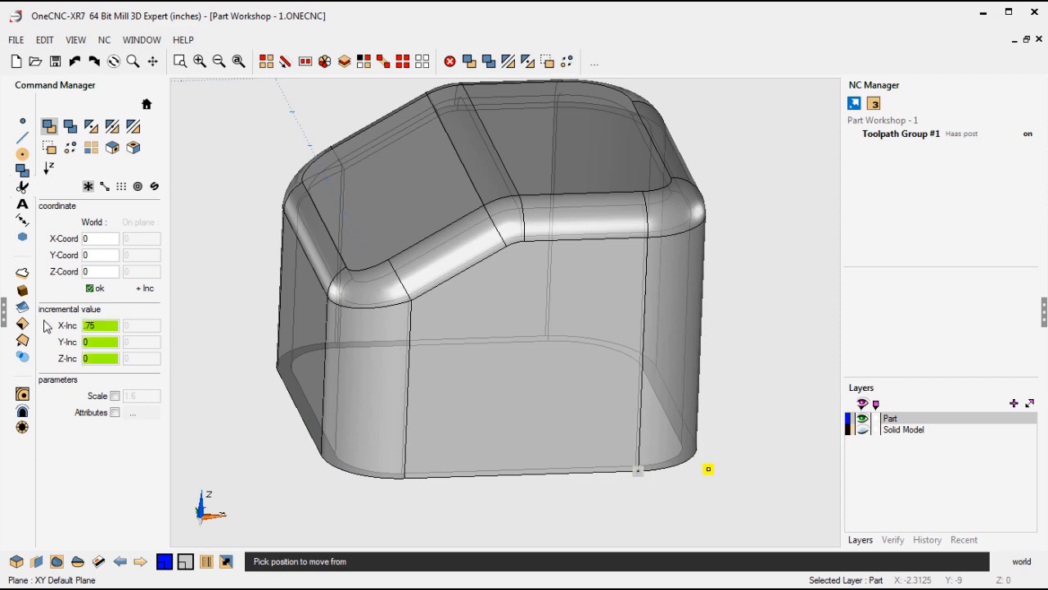
left_click(90, 293)
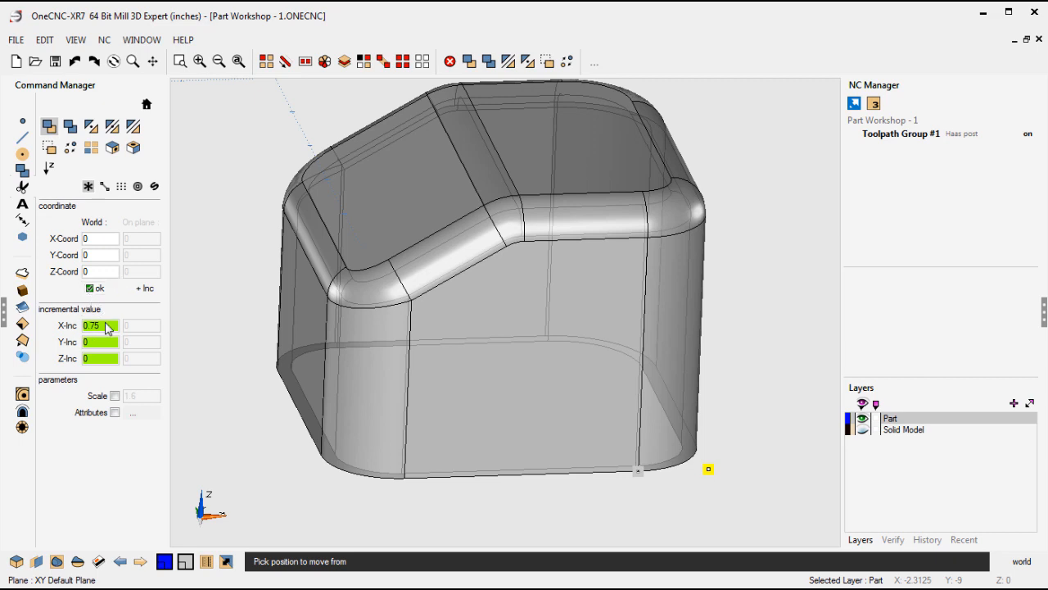
left_click(256, 472)
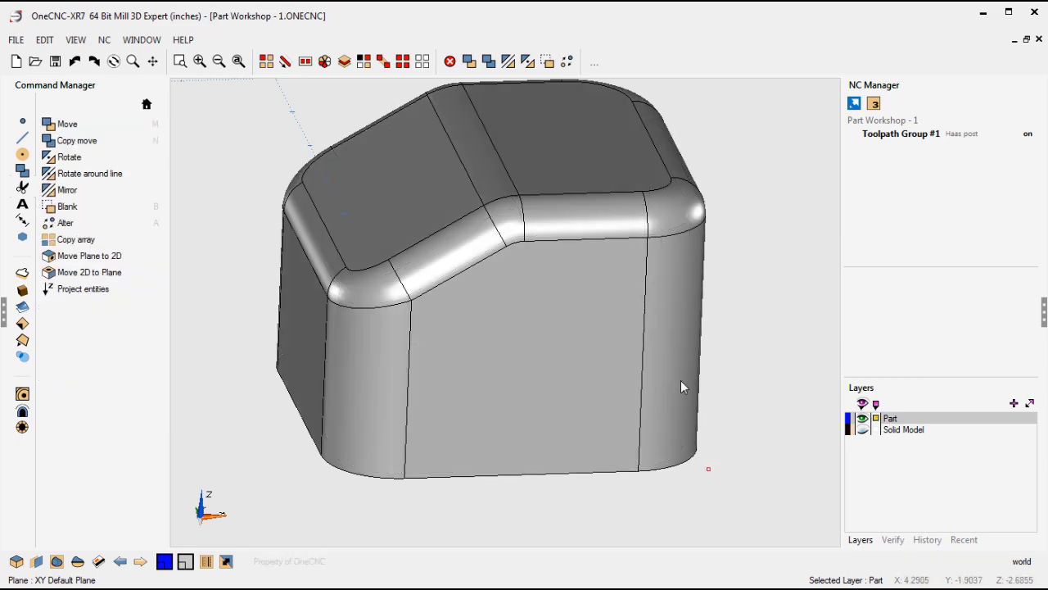
right_click(755, 384)
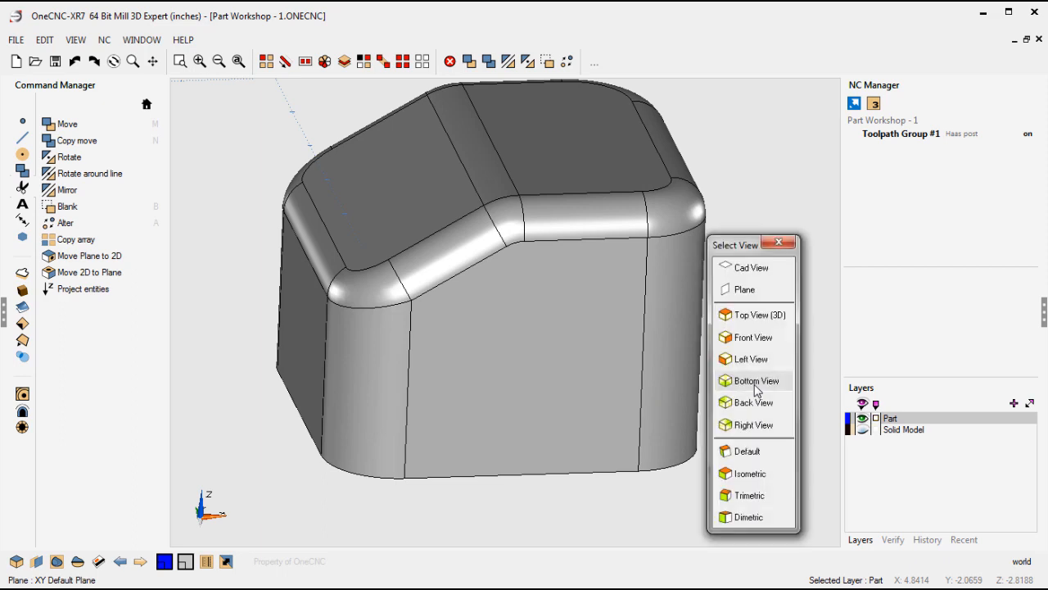
left_click(751, 336)
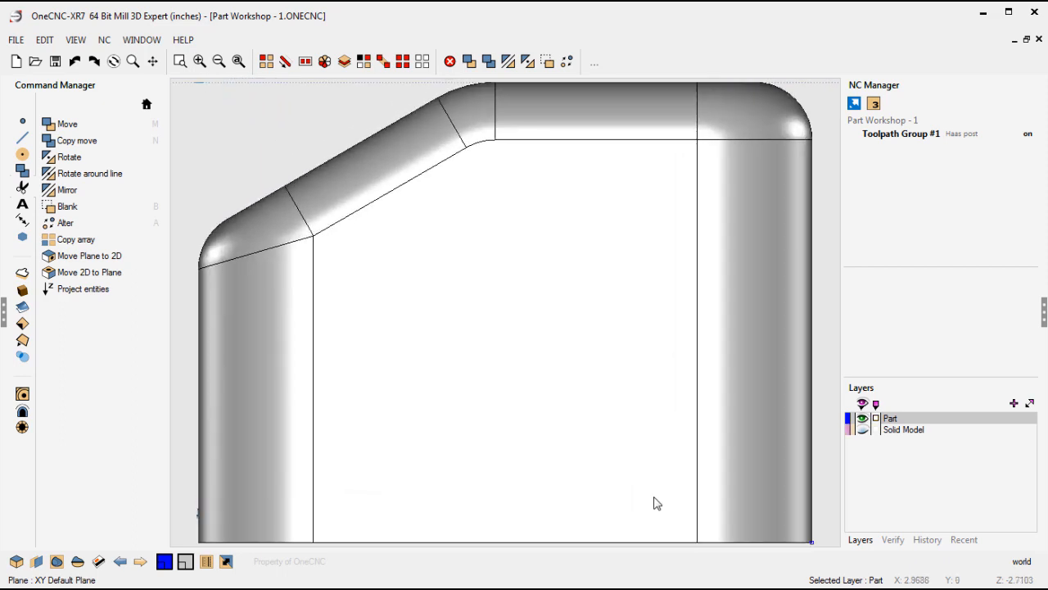
middle_click_drag(655, 503, 602, 393)
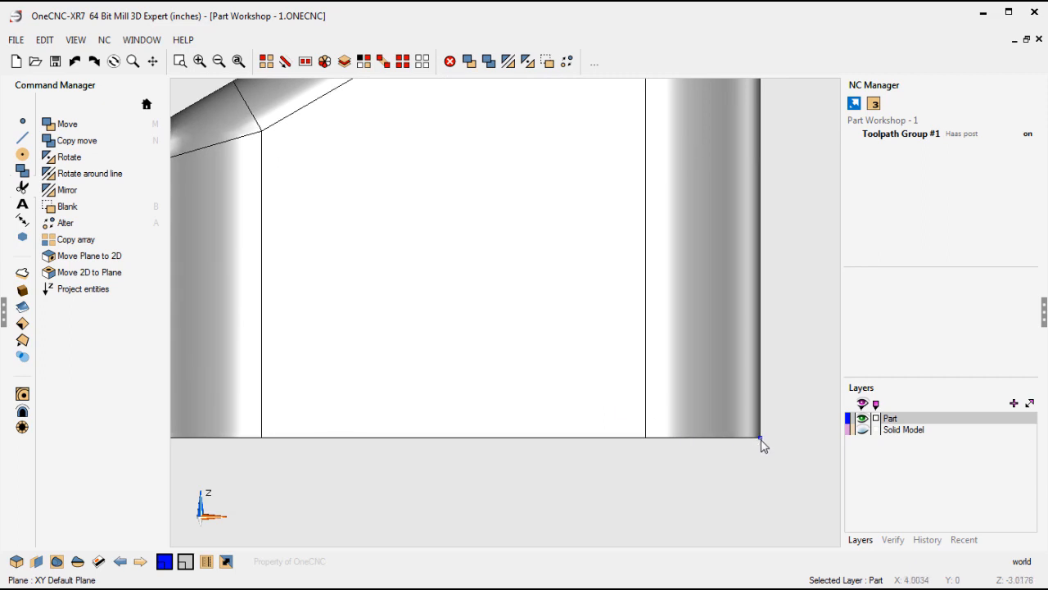
Step: Define a three-point plane on the front face: origin at the slope-side edge's lower end, X along the bottom edge, Y up that side edge
middle_click_drag(690, 444, 709, 486)
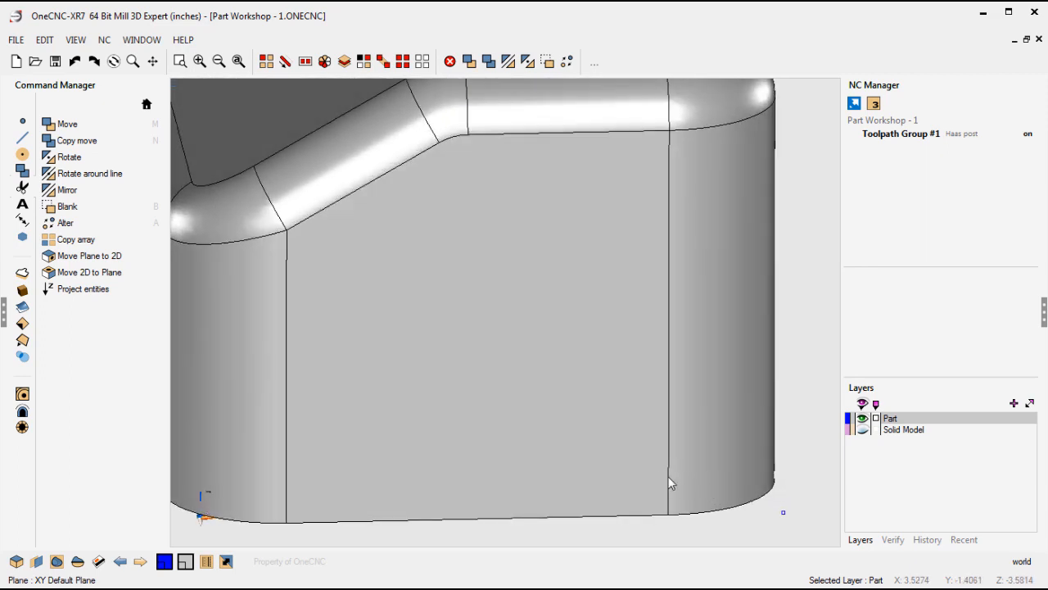
scroll(665, 459, "down", 5)
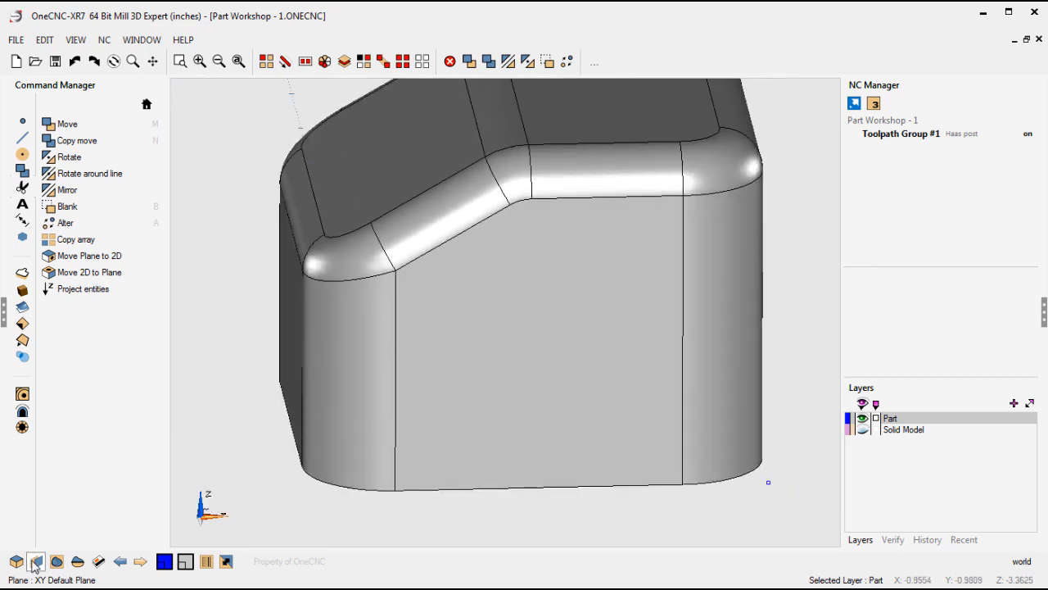
left_click(36, 562)
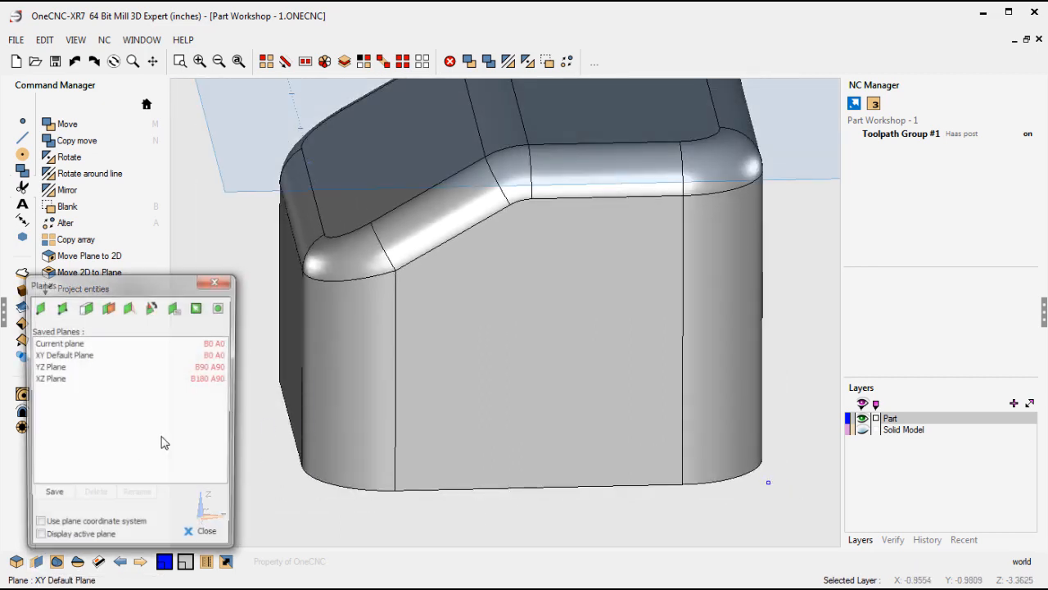
left_click_drag(249, 277, 326, 86)
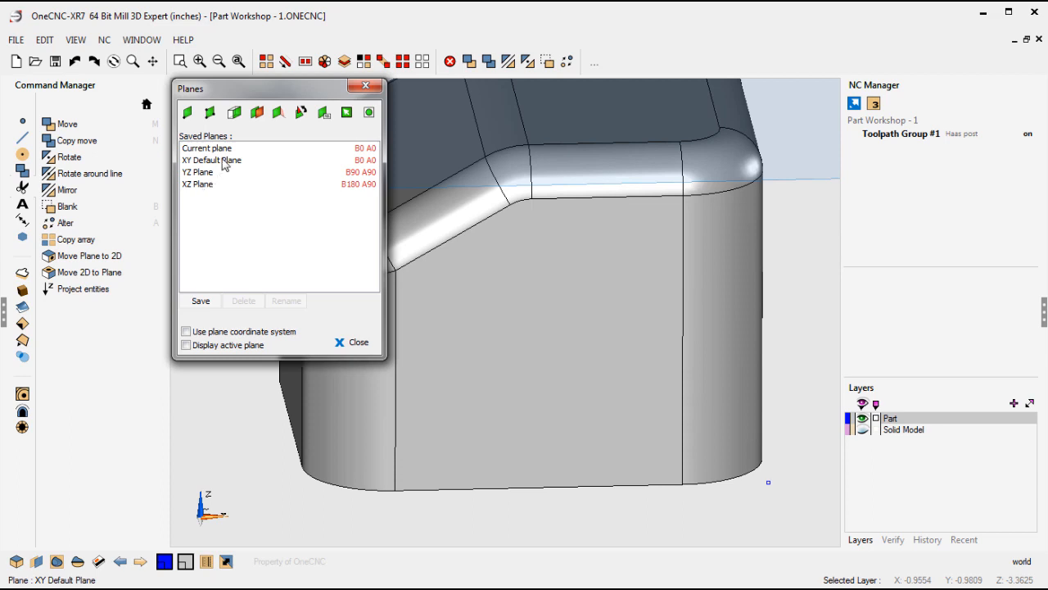
left_click(208, 116)
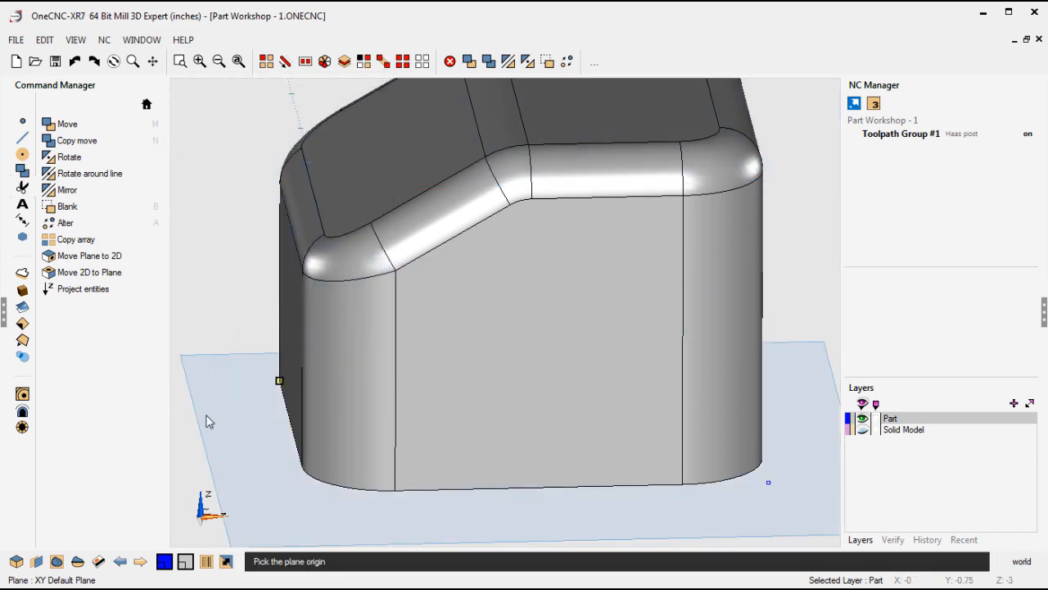
left_click(395, 493)
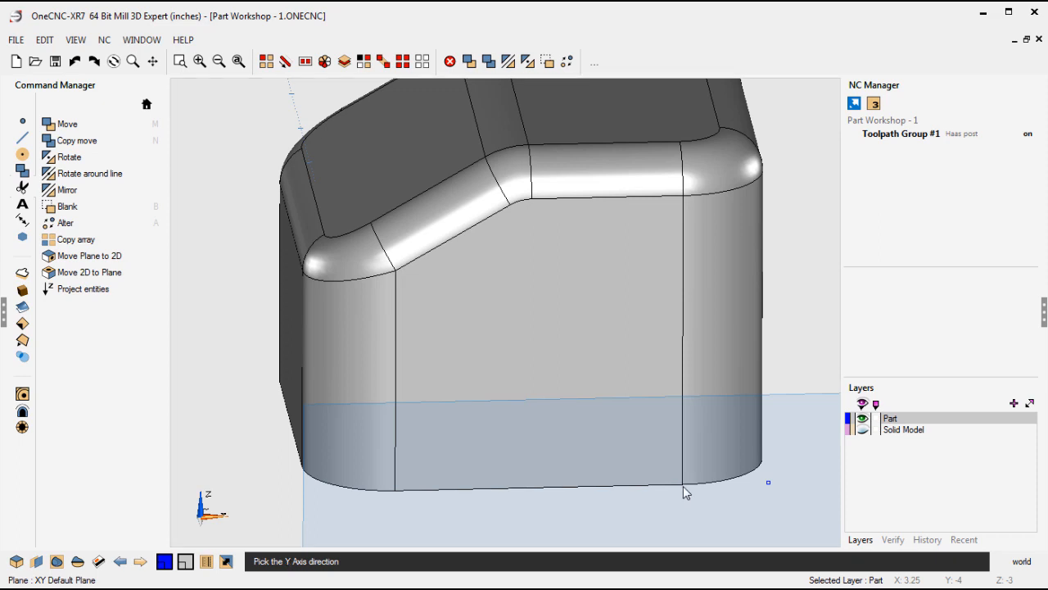
left_click(684, 487)
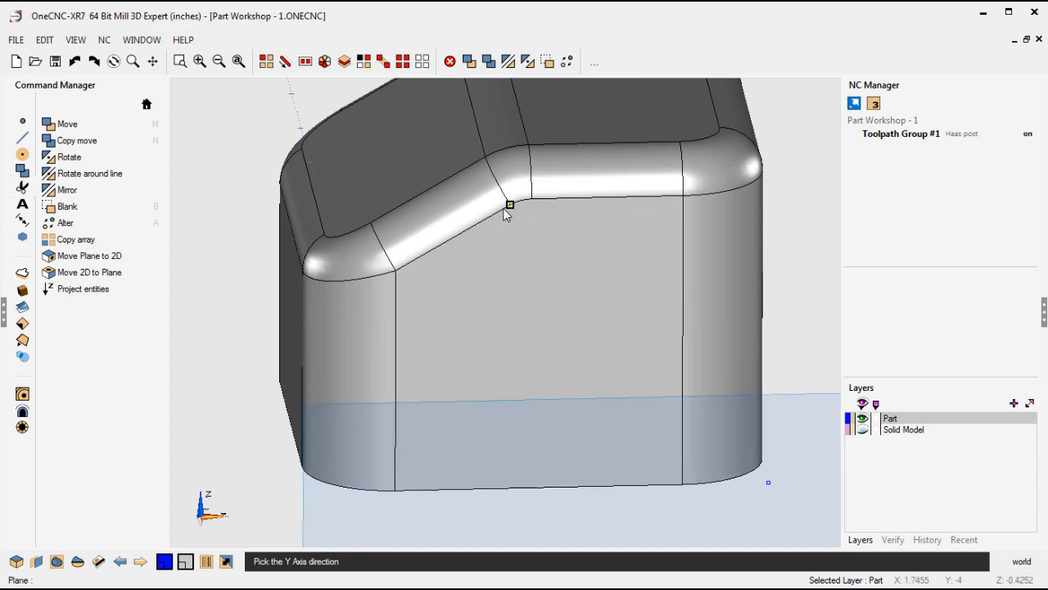
left_click(396, 271)
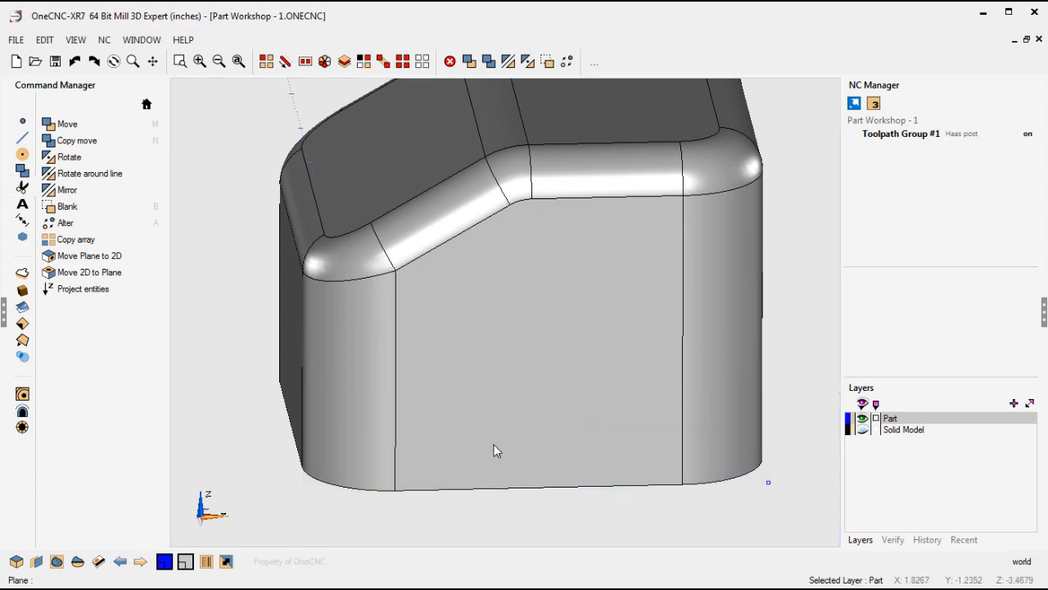
scroll(504, 401, "down", 1)
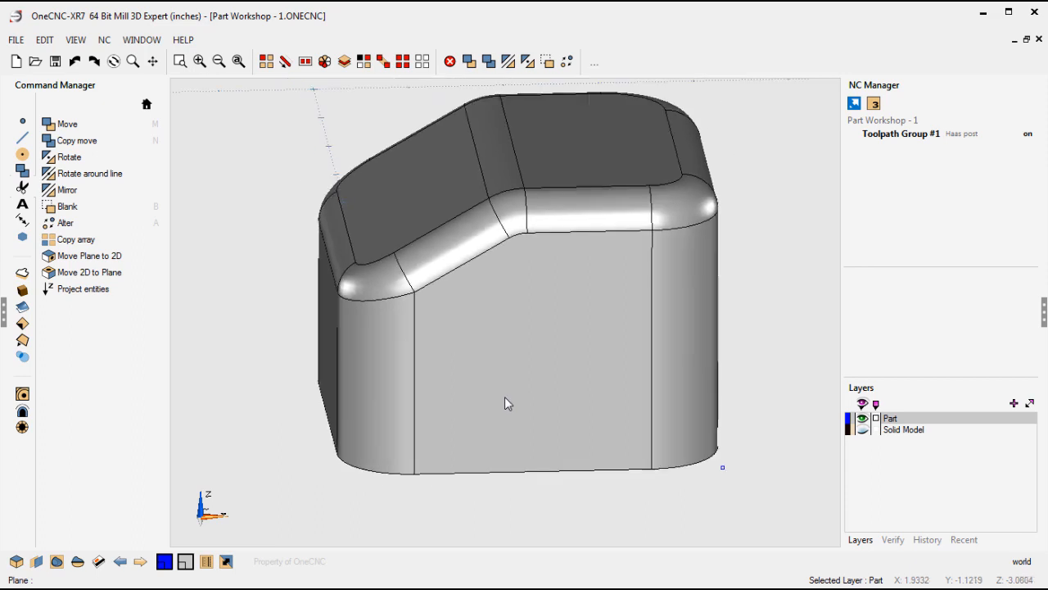
Step: Display the active plane and switch on the use of its own coordinate system
left_click(37, 562)
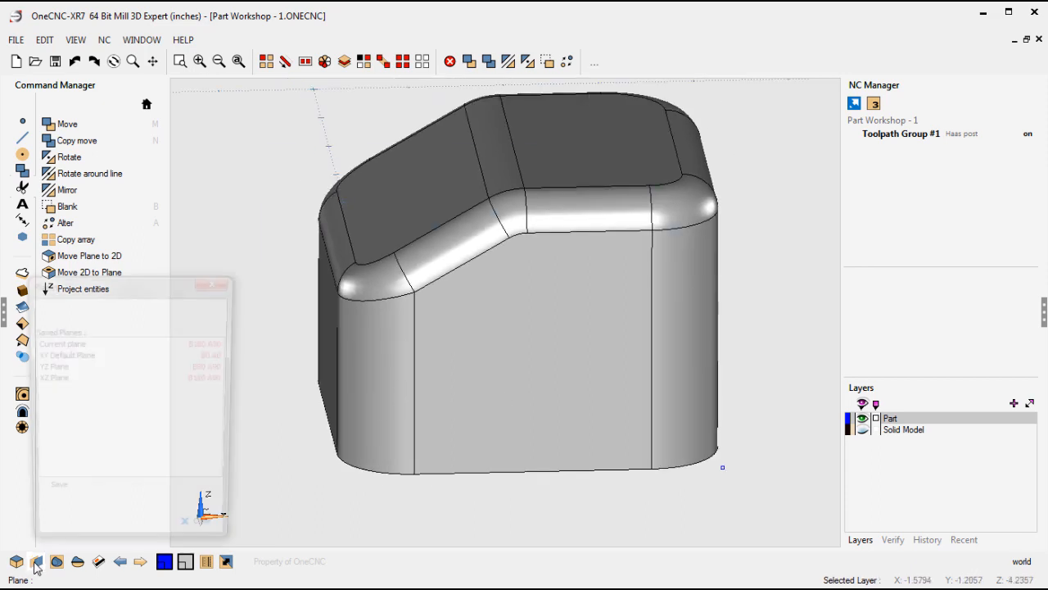
left_click_drag(137, 283, 283, 88)
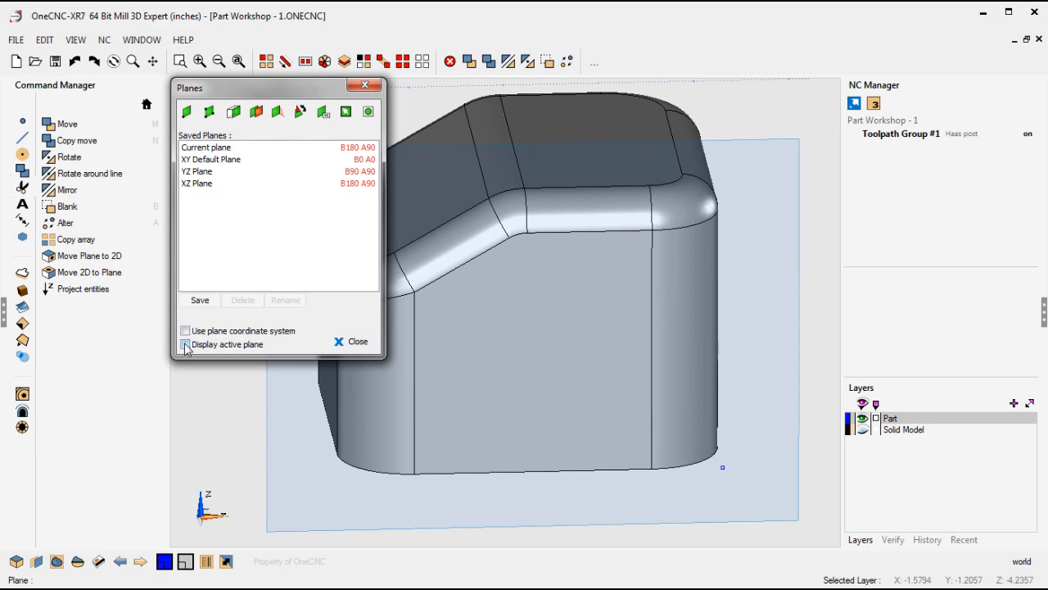
left_click(186, 344)
left_click(186, 331)
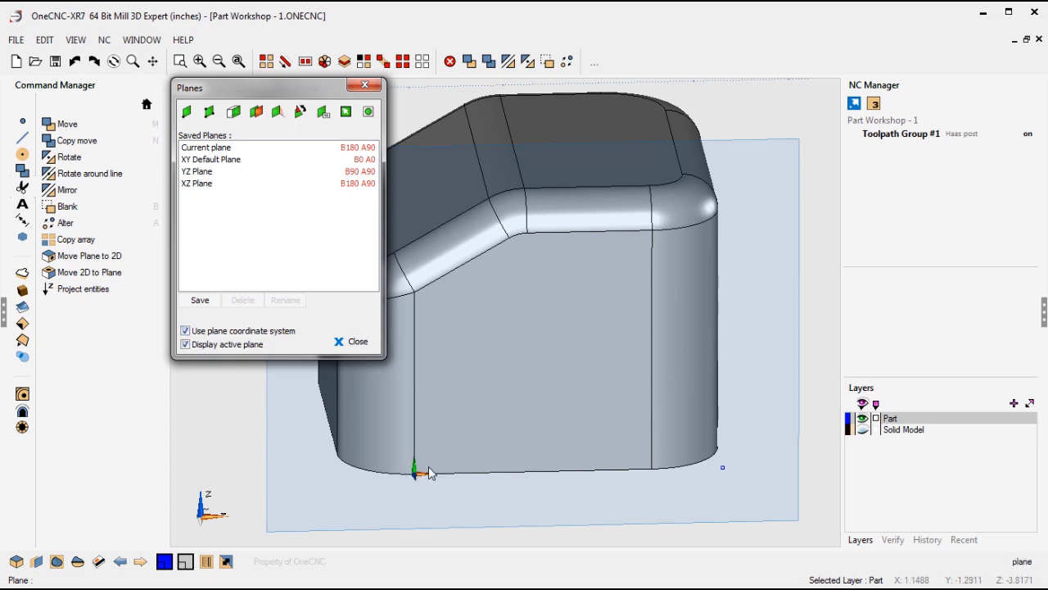
left_click(356, 341)
Step: Reposition the front-face plane so that its origin sits on the point at the part's lower corner away from the slope
middle_click_drag(416, 421, 378, 432)
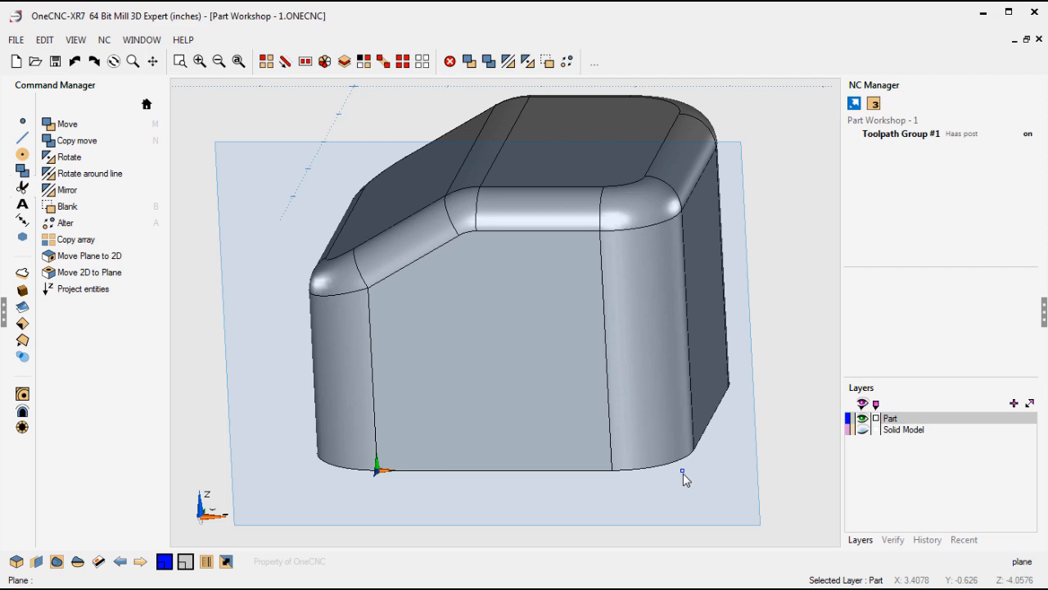
middle_click_drag(684, 479, 564, 459)
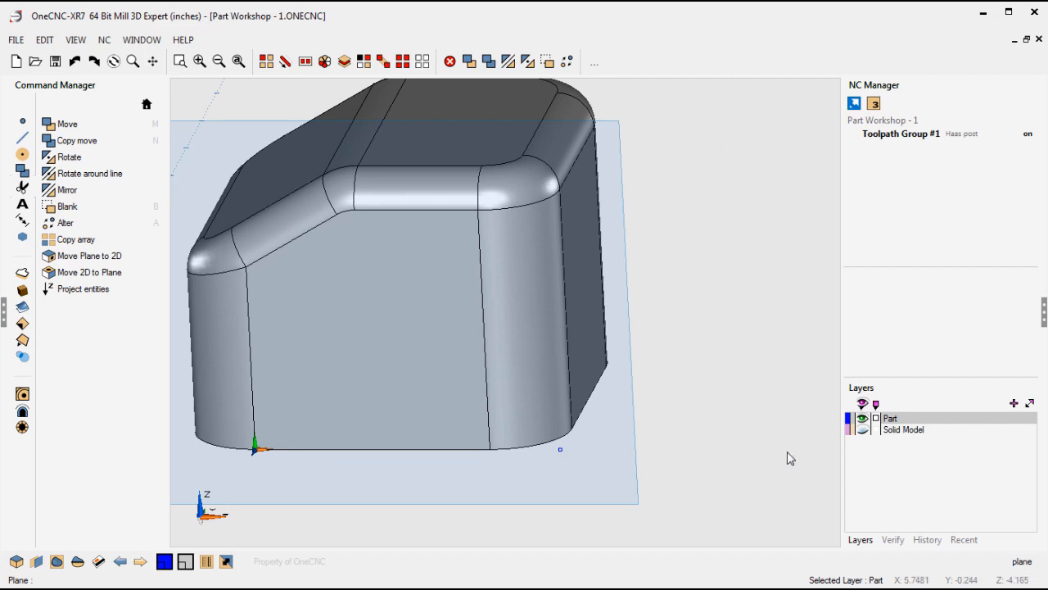
middle_click_drag(491, 457, 514, 453)
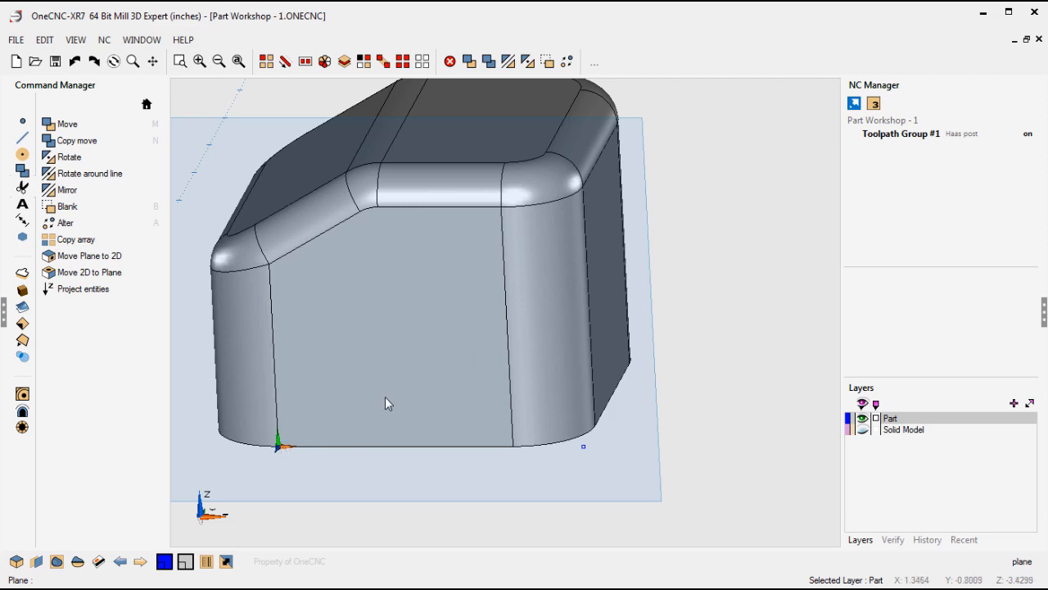
left_click(36, 562)
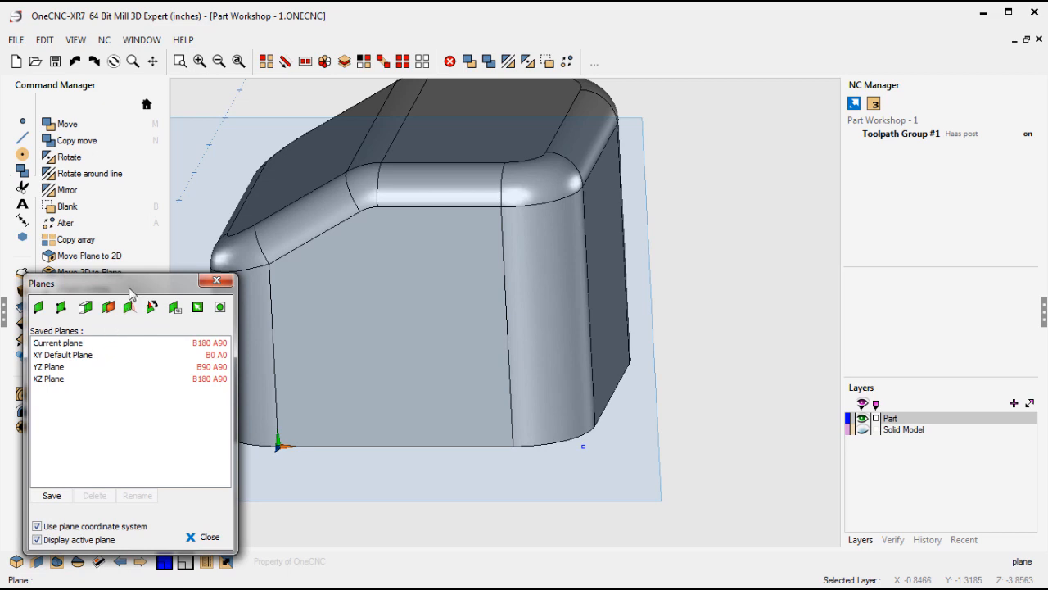
left_click_drag(129, 286, 281, 101)
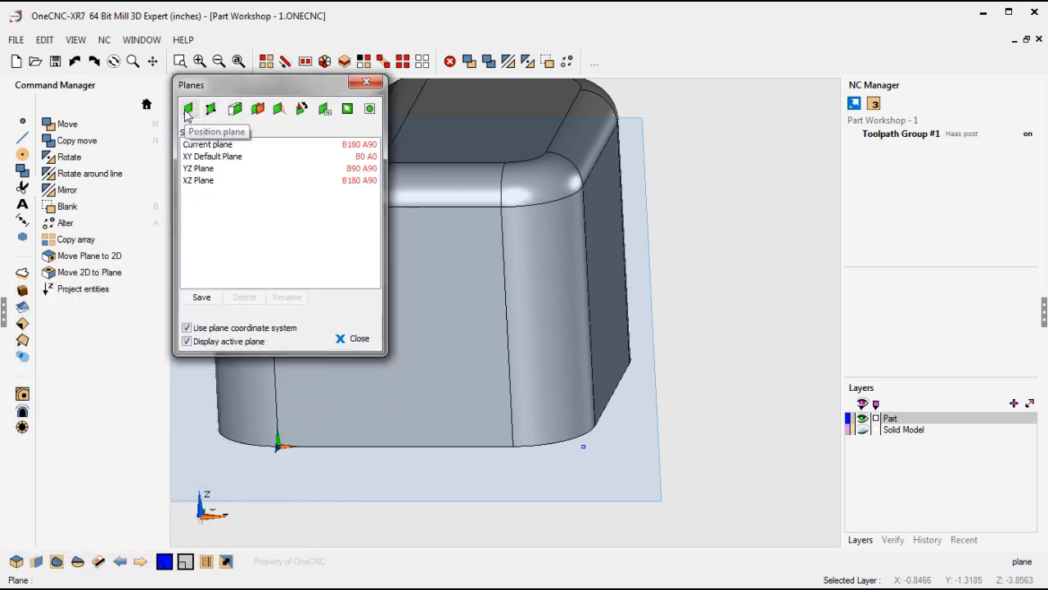
left_click(188, 109)
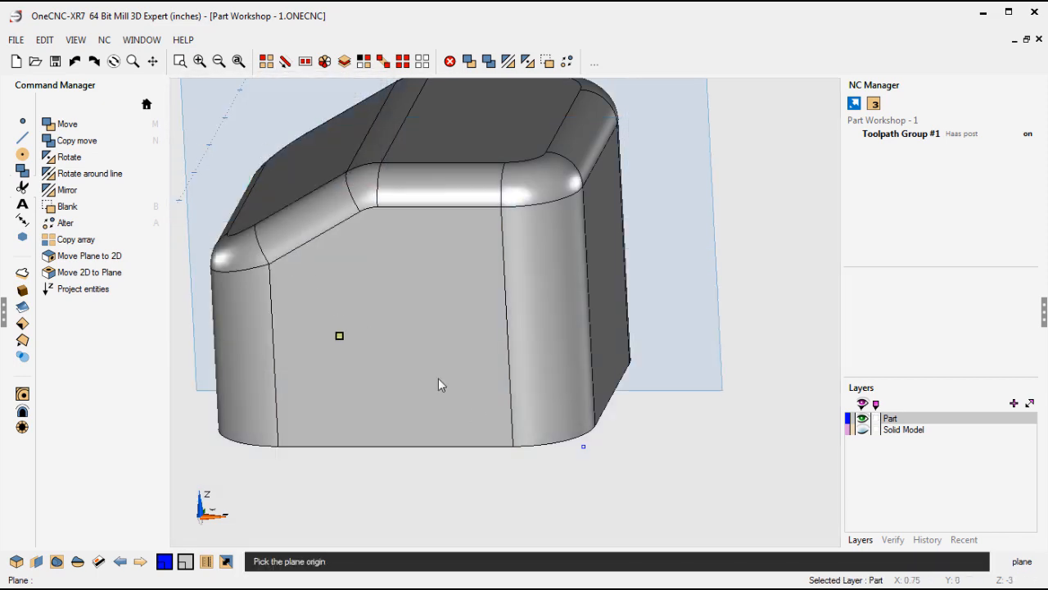
left_click(581, 450)
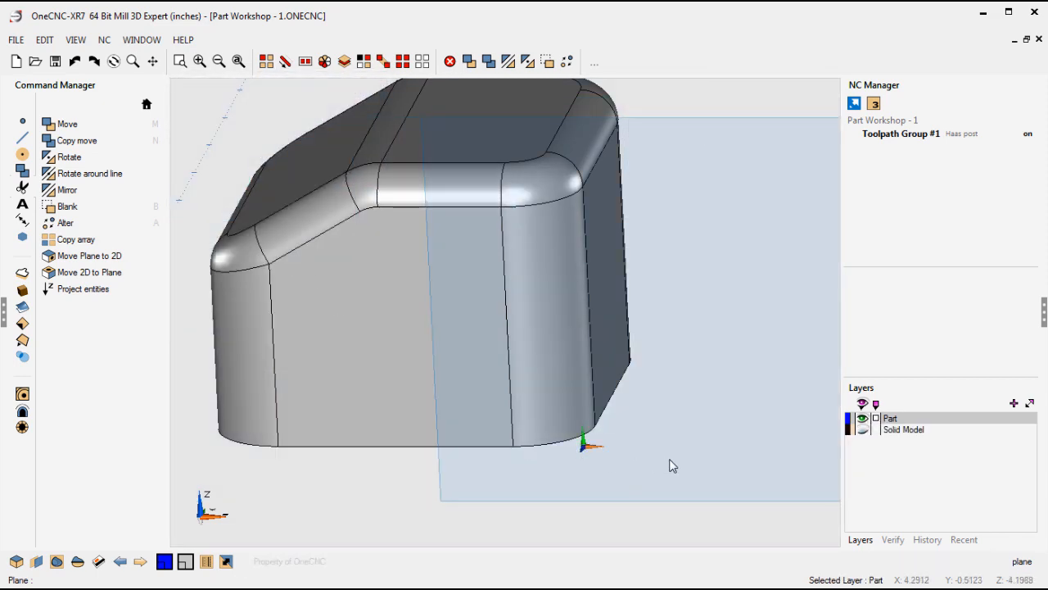
right_click(669, 465)
left_click(669, 412)
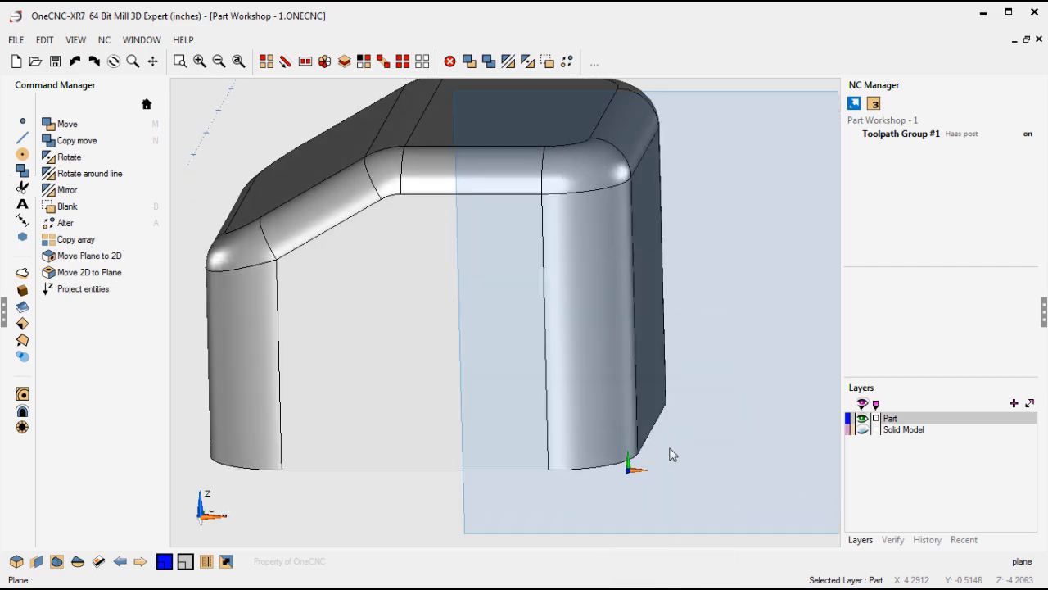
middle_click_drag(683, 496, 642, 434)
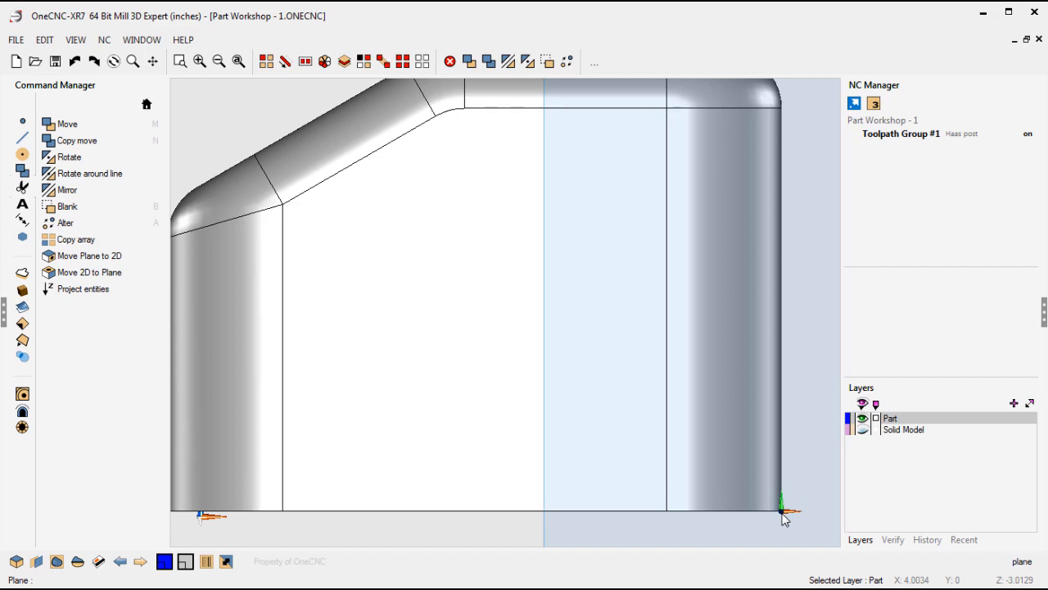
Step: Check the front hole's diameter and position on the workshop drawing, and save the part file
left_click(120, 561)
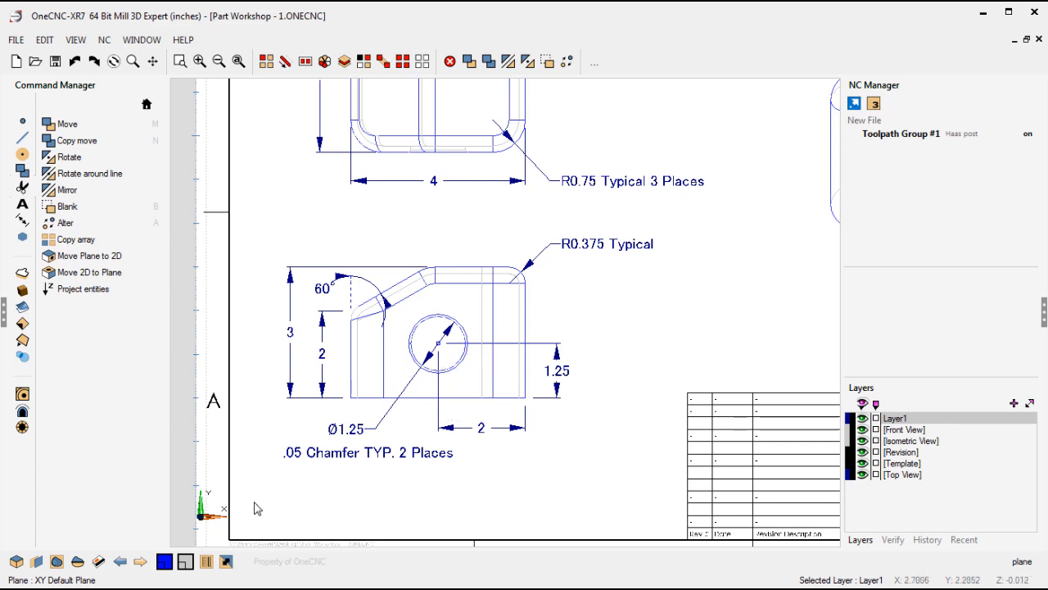
left_click(120, 560)
key("ctrl+s")
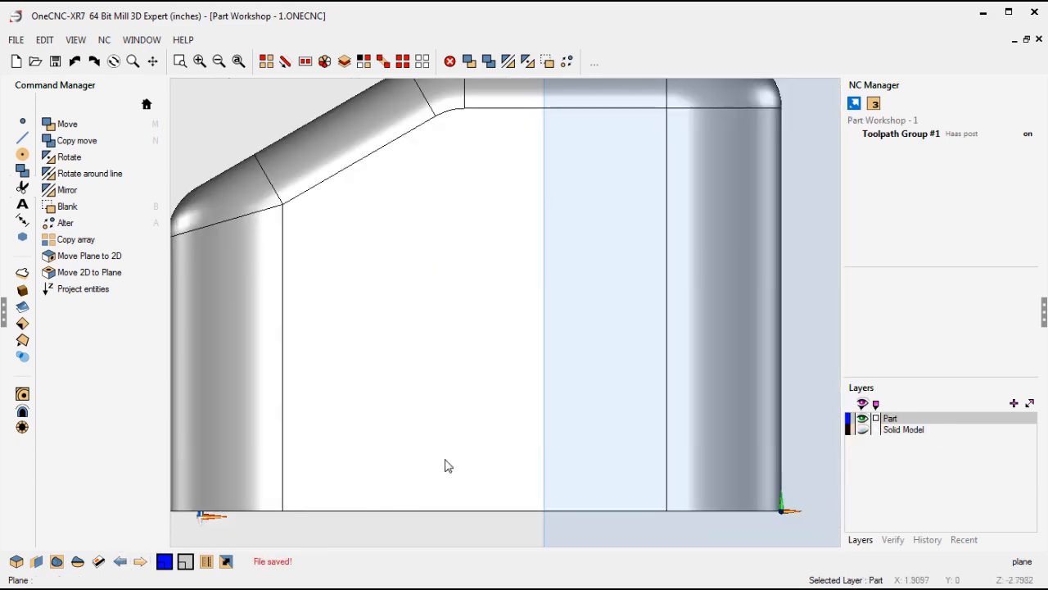
Step: Draw a circle of diameter 1.25 on the front-face plane, centred at X -2, Y 1.125, Z 0
left_click(147, 104)
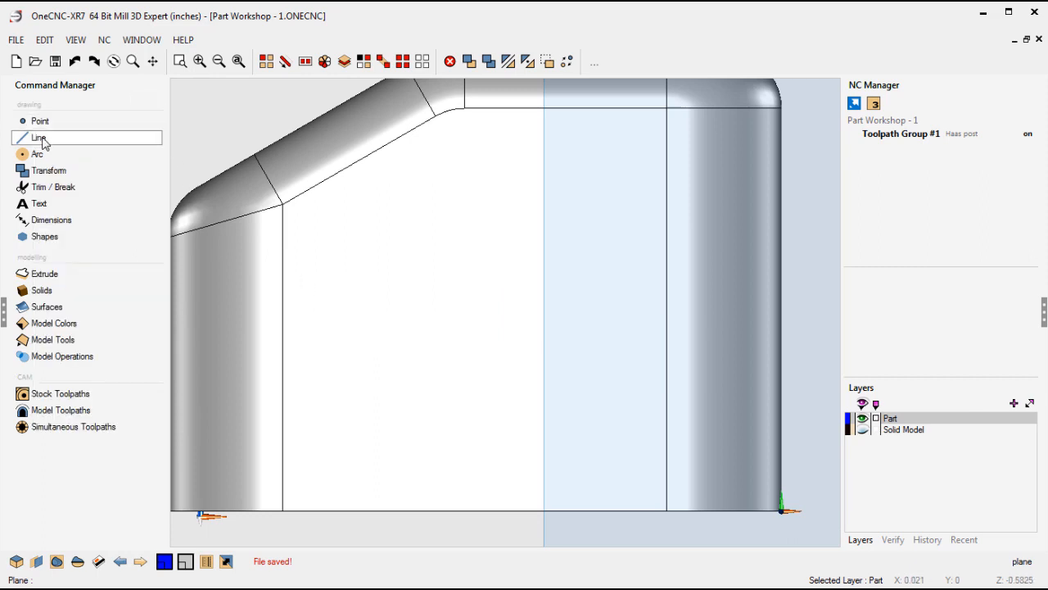
left_click(23, 154)
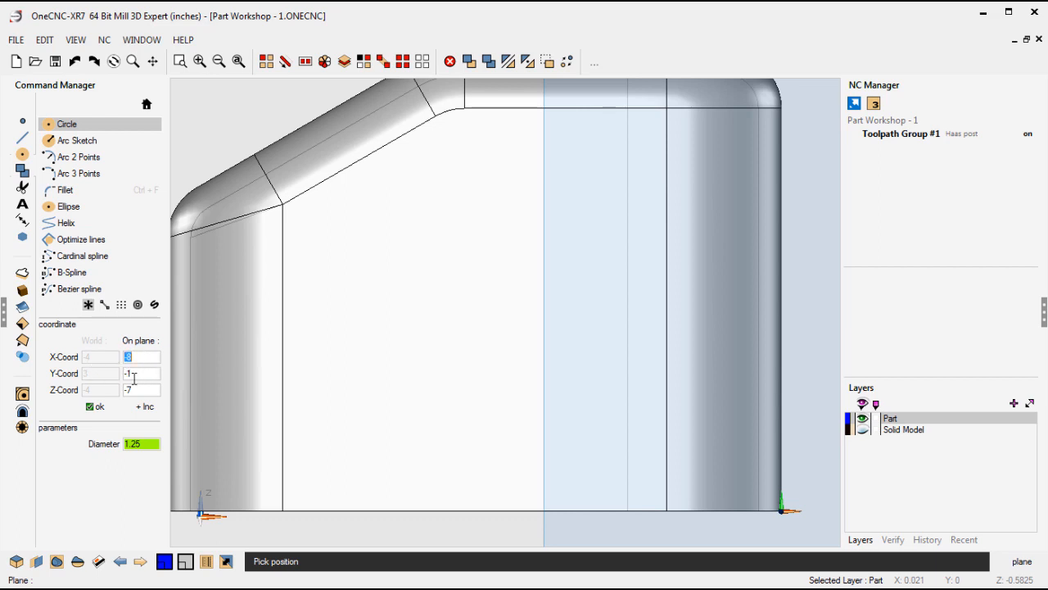
type("2")
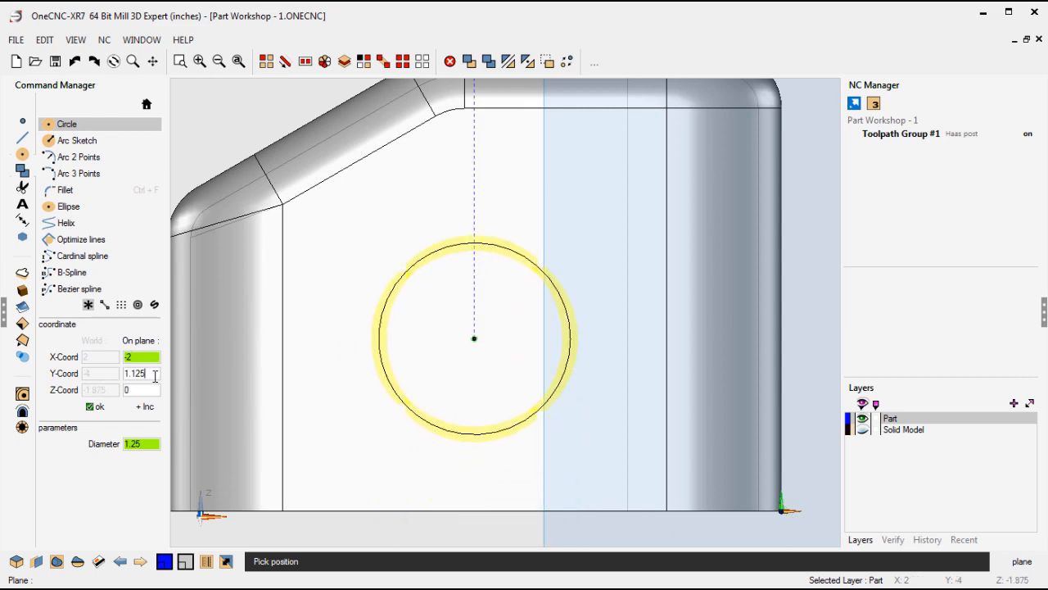
left_click_drag(155, 376, 111, 375)
key("Tab")
left_click(95, 406)
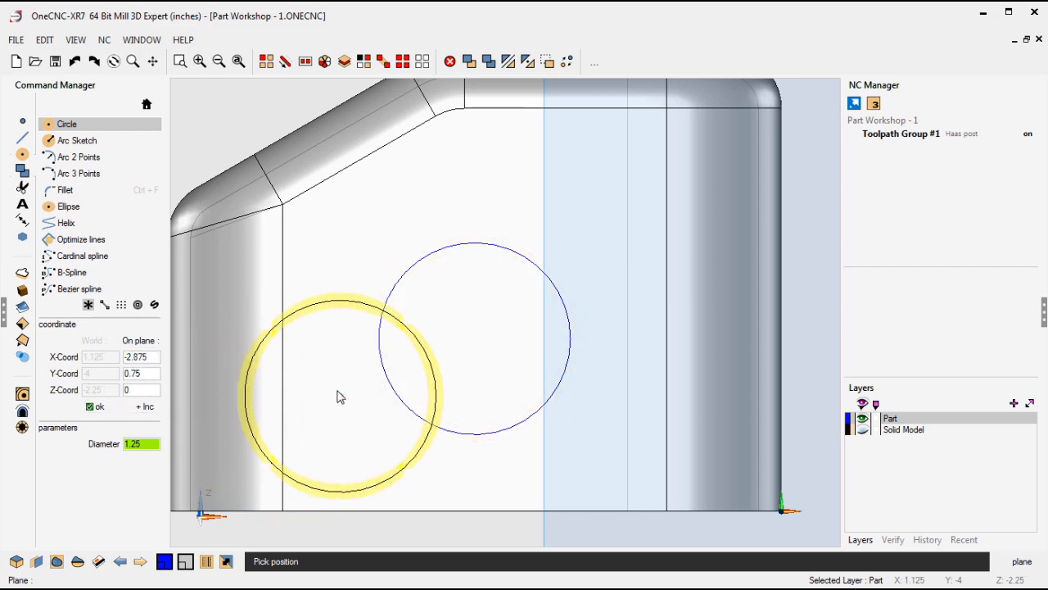
key("Escape")
Step: Extrude cut the circle inwards from the front face to a depth of -7.625 with a taper angle of 0
middle_click_drag(417, 385, 604, 457)
scroll(354, 389, "down", 5)
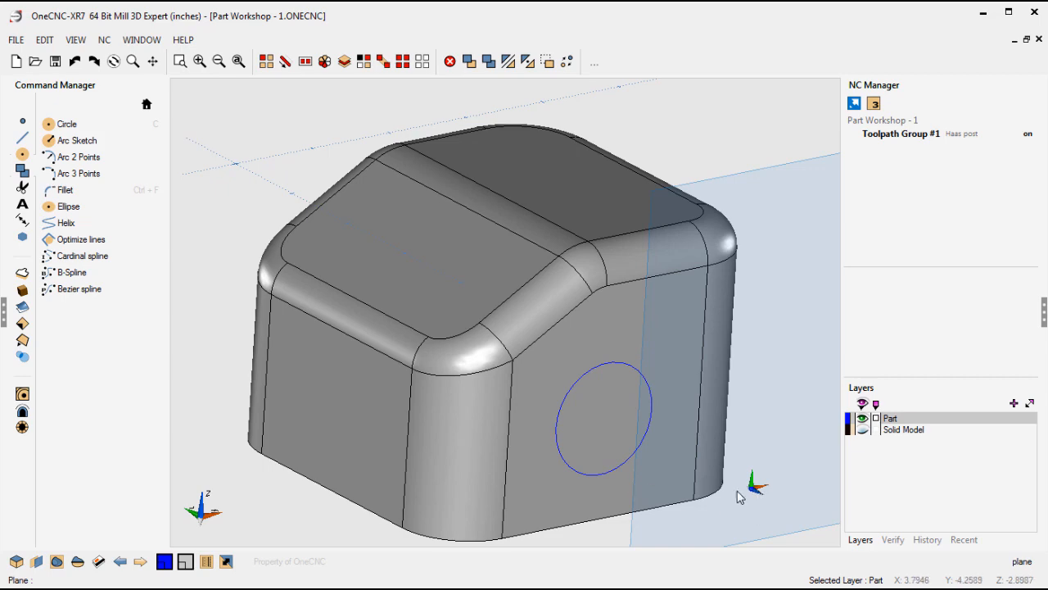
middle_click_drag(651, 450, 660, 436)
middle_click_drag(631, 389, 602, 410)
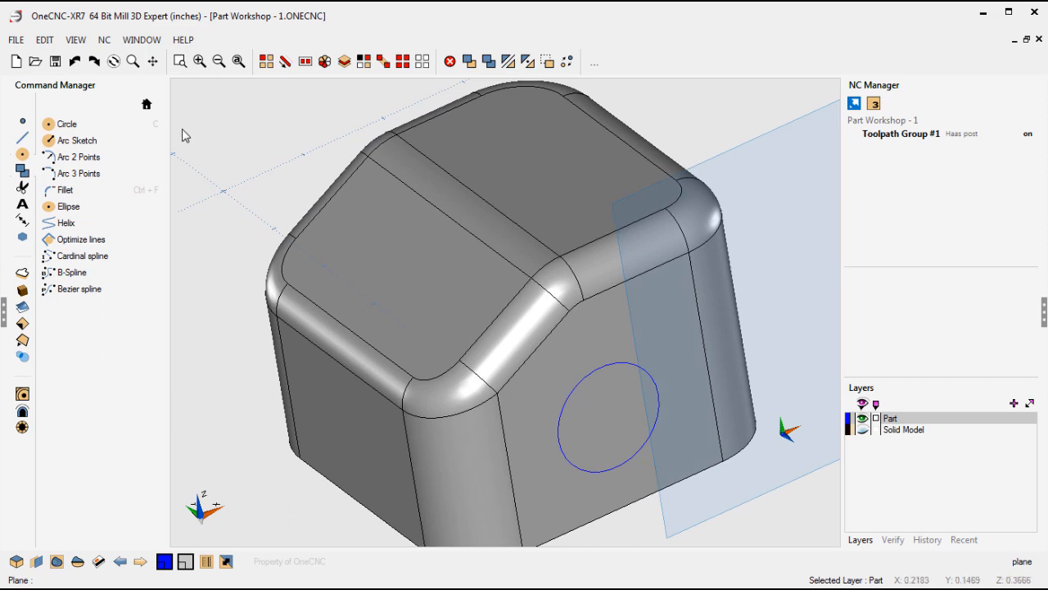
left_click(147, 104)
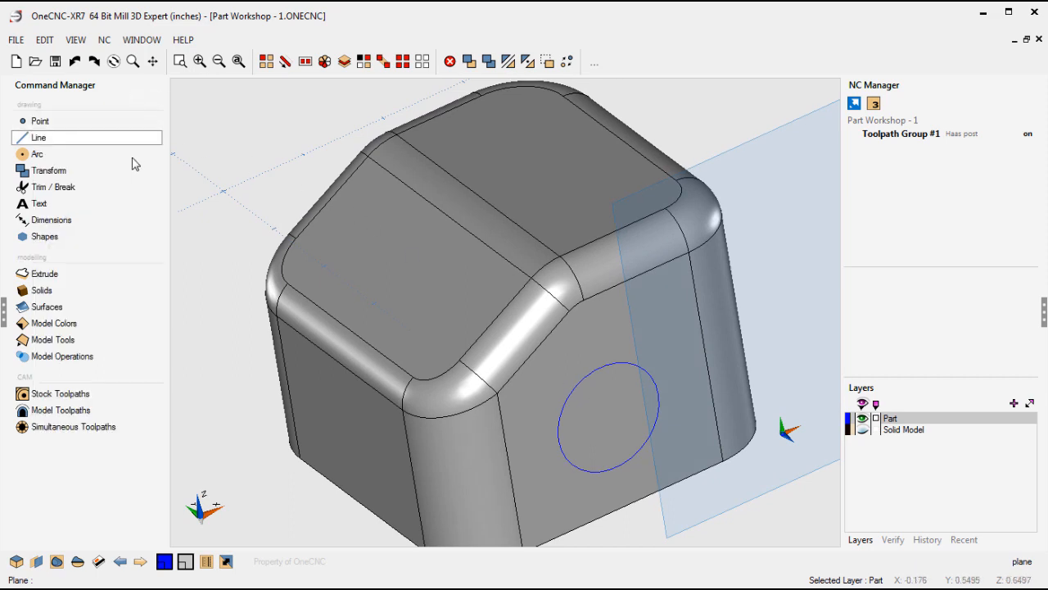
left_click(62, 276)
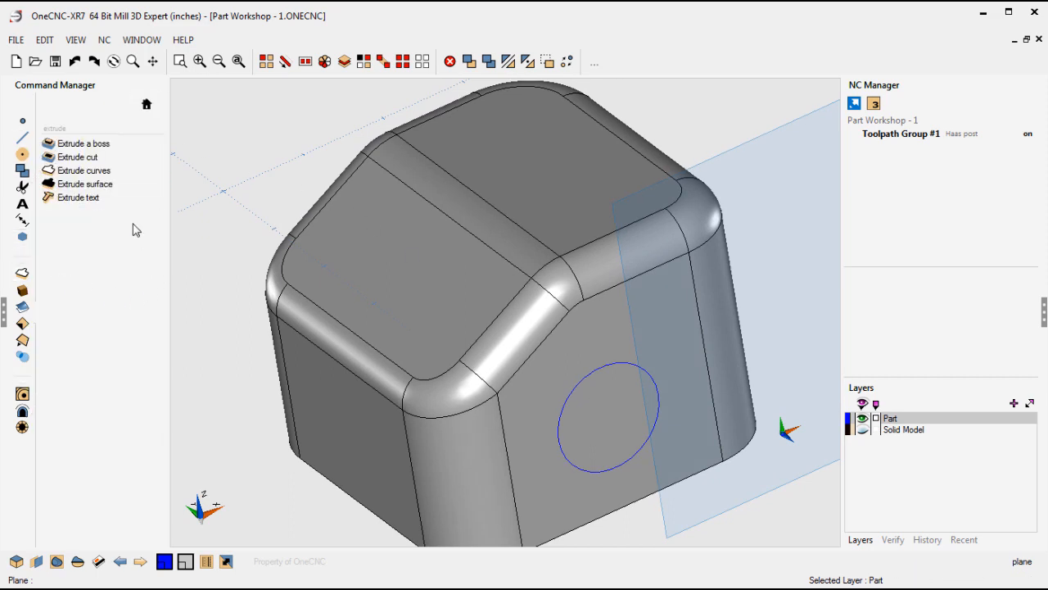
left_click(82, 156)
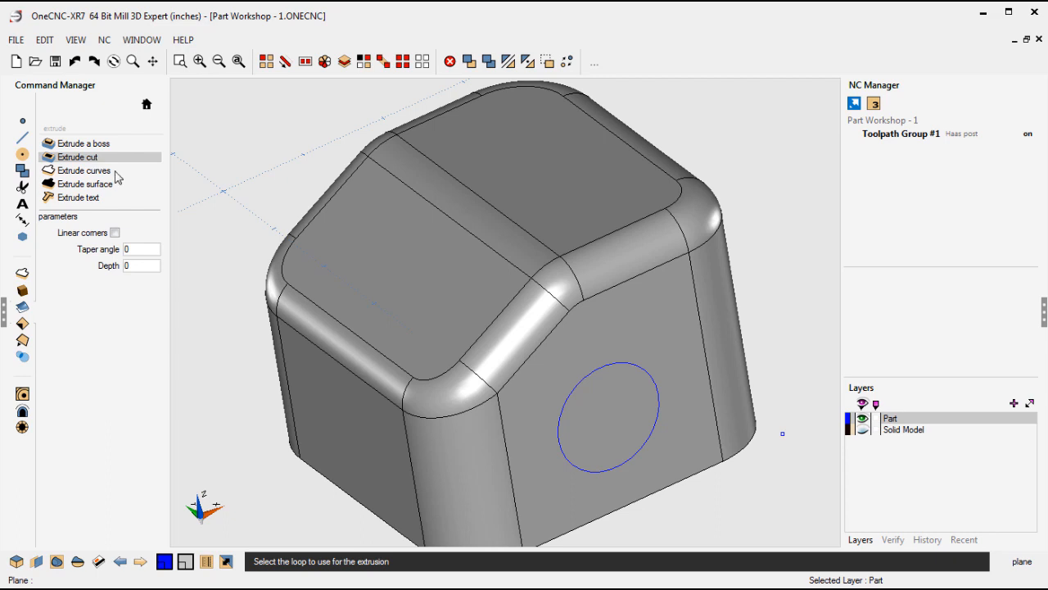
left_click(557, 452)
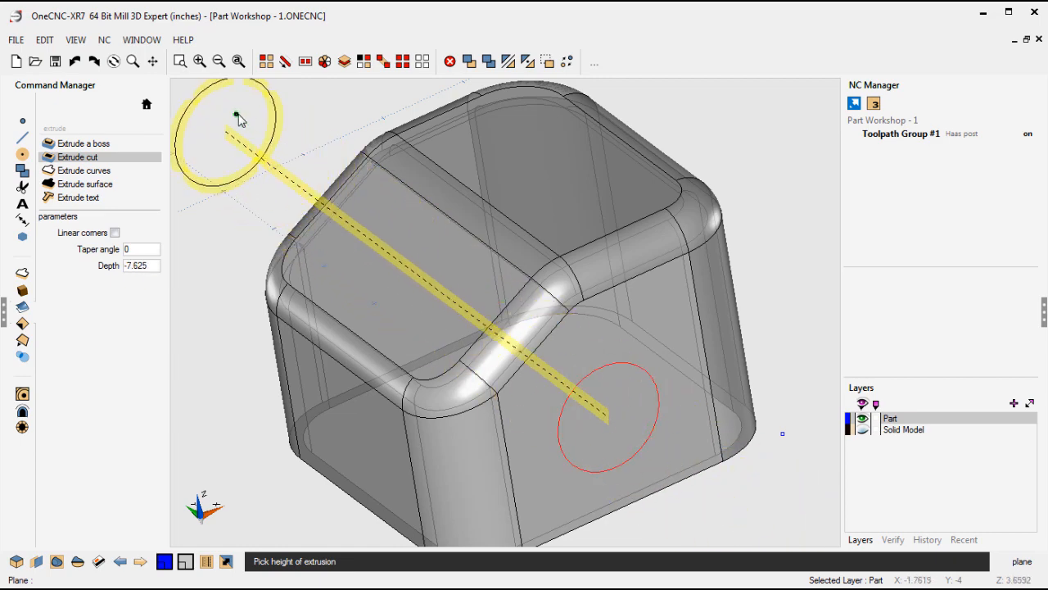
left_click(236, 116)
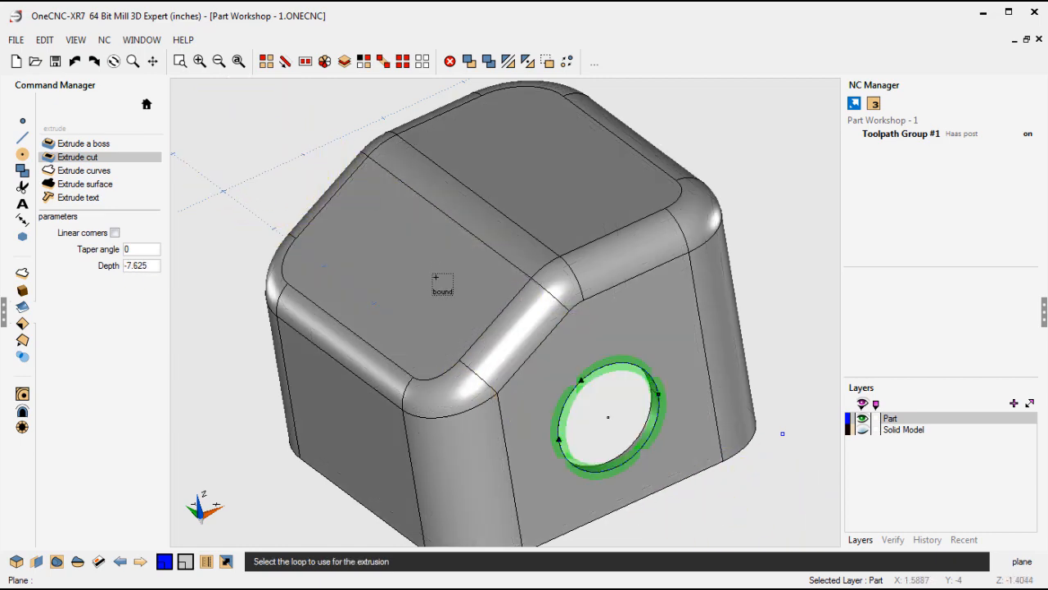
middle_click_drag(398, 259, 389, 189)
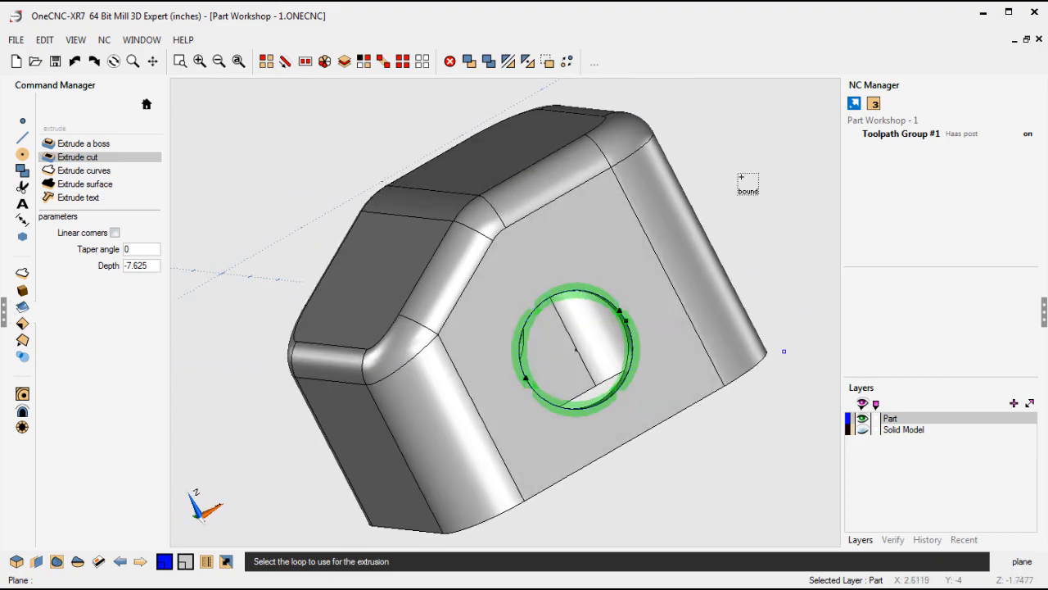
Step: Select the blue construction circle on the front face by its color and delete it, keeping the cut hole
key("Escape")
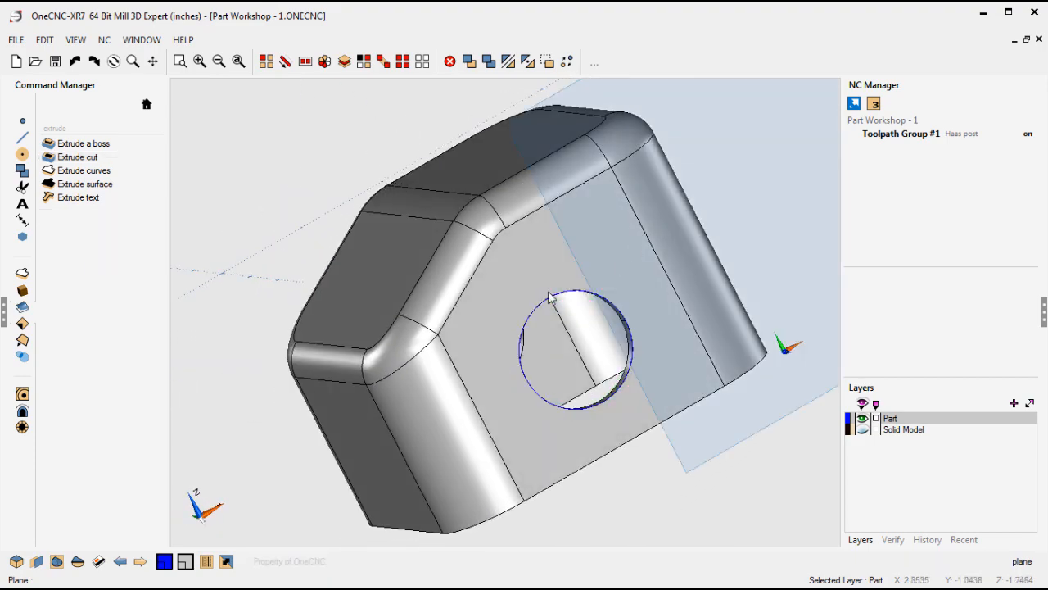
scroll(550, 295, "up", 2)
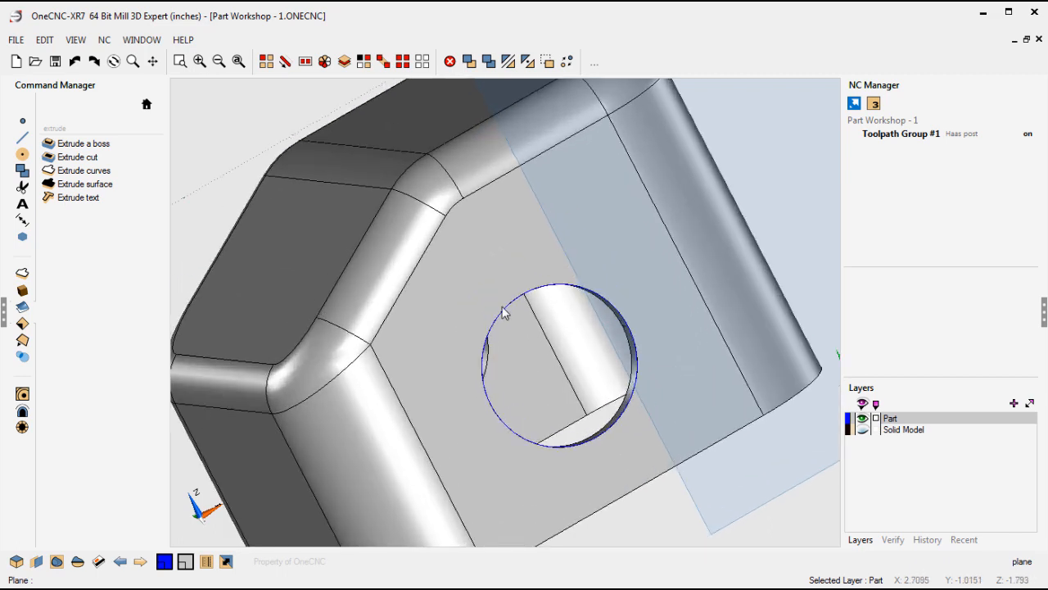
left_click(365, 63)
left_click(509, 220)
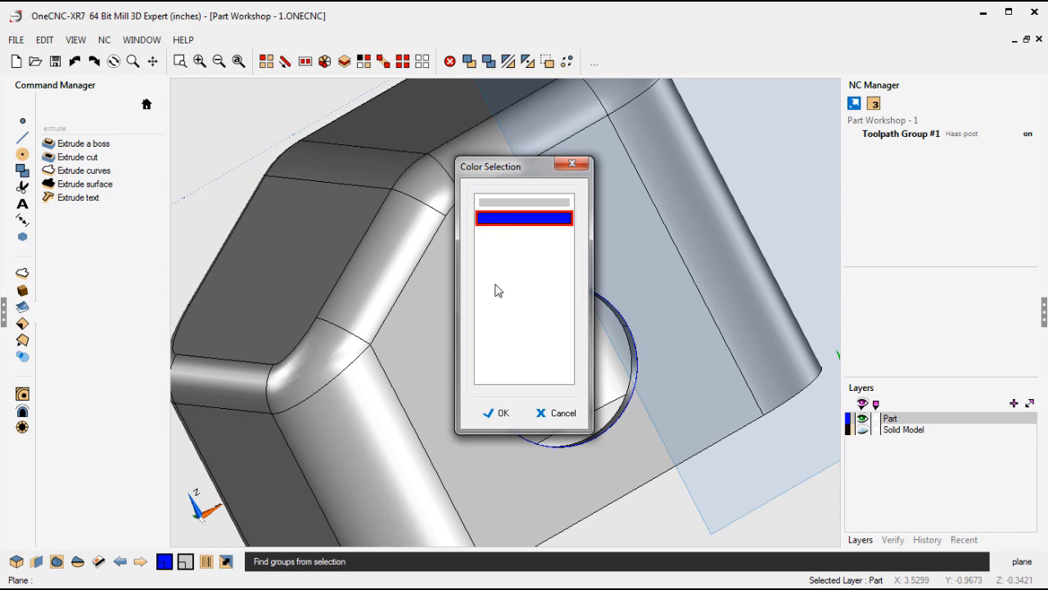
left_click(503, 416)
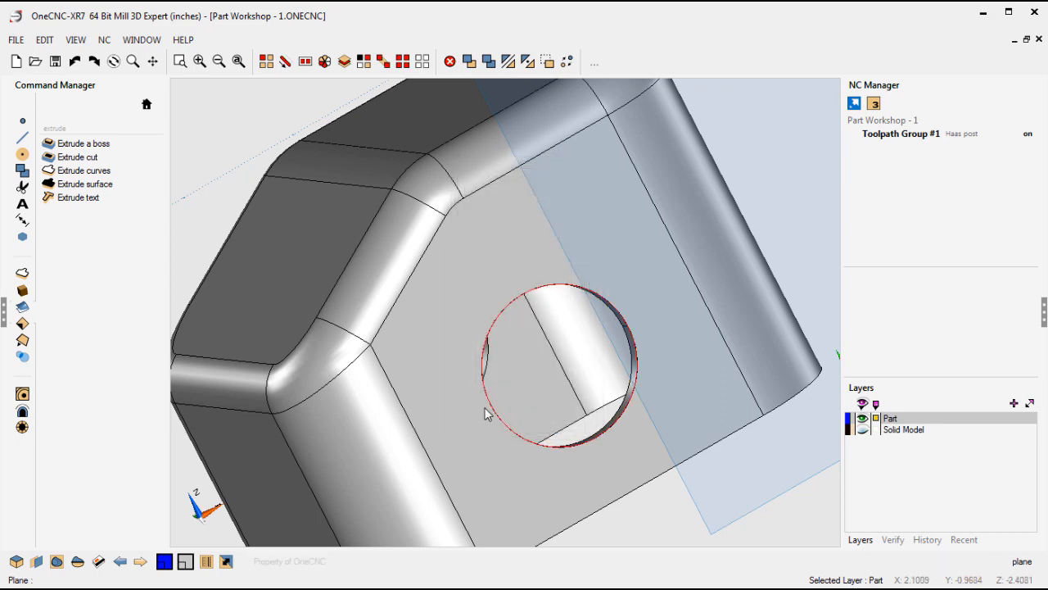
middle_click_drag(480, 380, 449, 368)
middle_click_drag(497, 297, 490, 291)
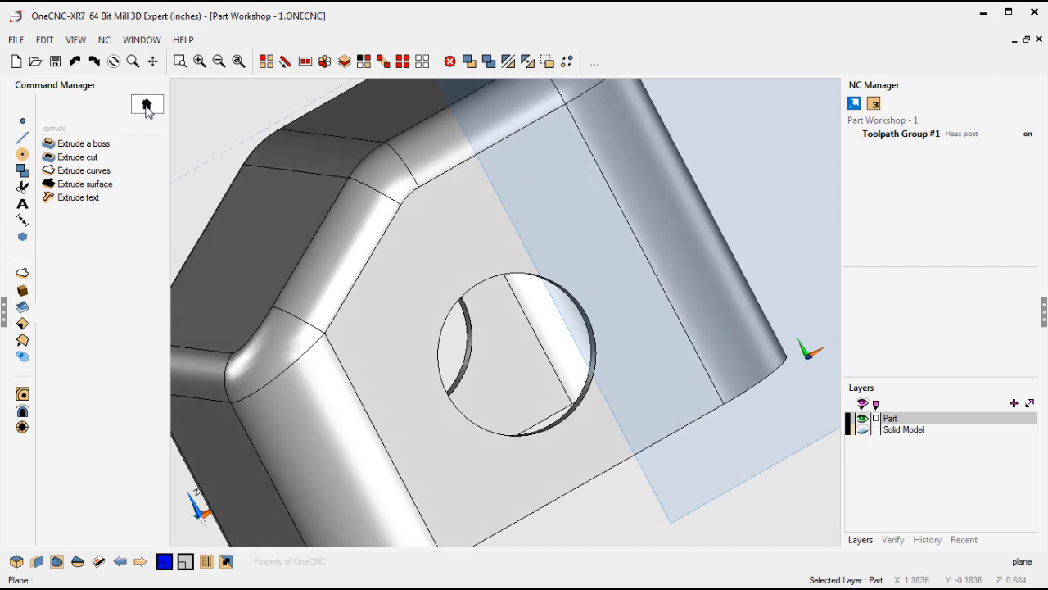
Step: Chamfer the circular edges of the through hole on both the front and back walls with a chamfer distance of 0.05
left_click(147, 106)
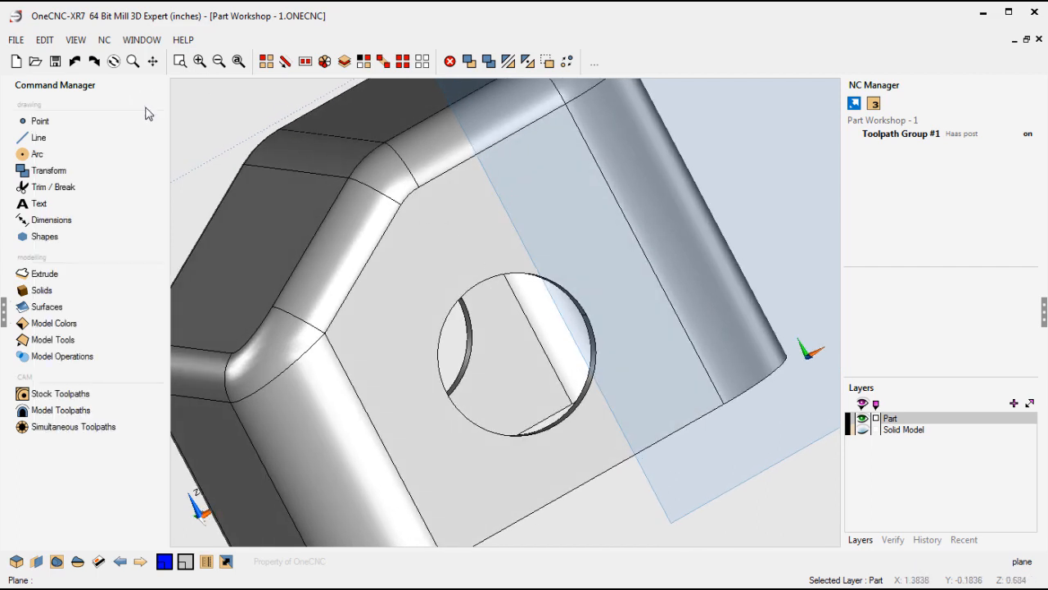
left_click(59, 339)
left_click(72, 147)
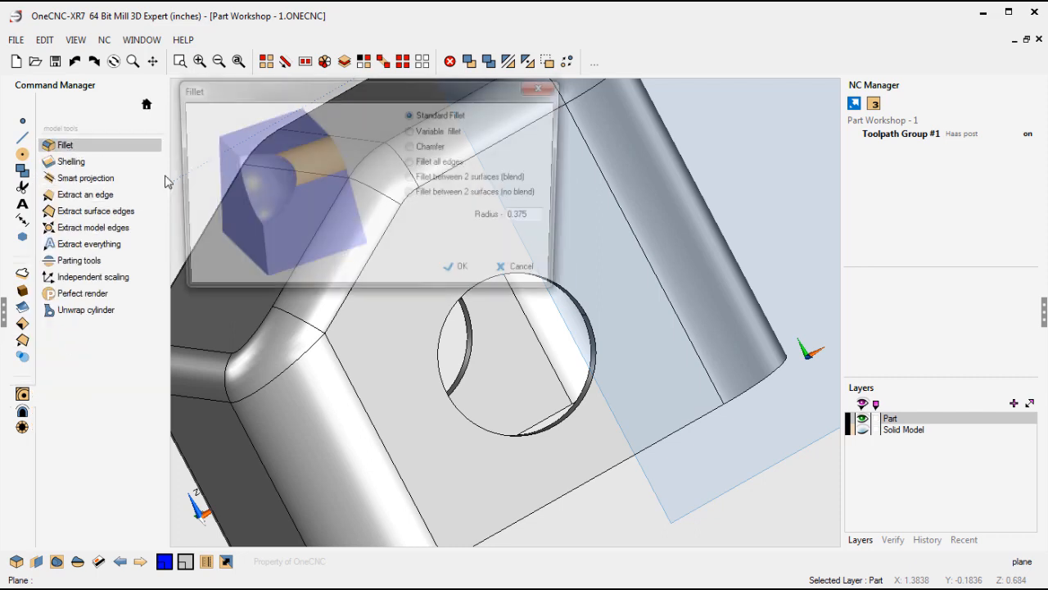
left_click(411, 146)
left_click_drag(547, 219, 498, 220)
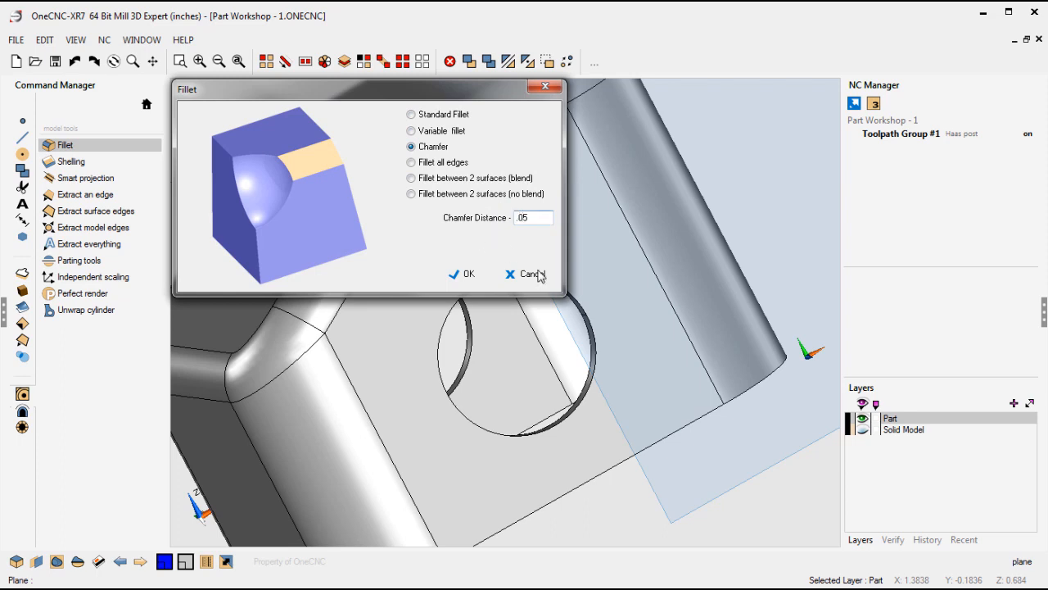
left_click(468, 275)
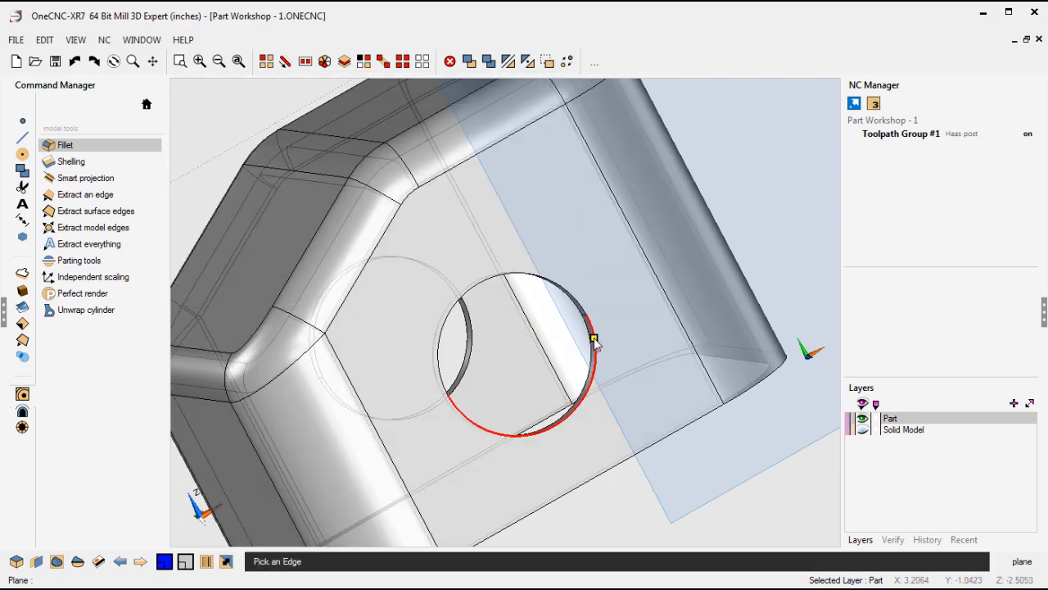
left_click(595, 339)
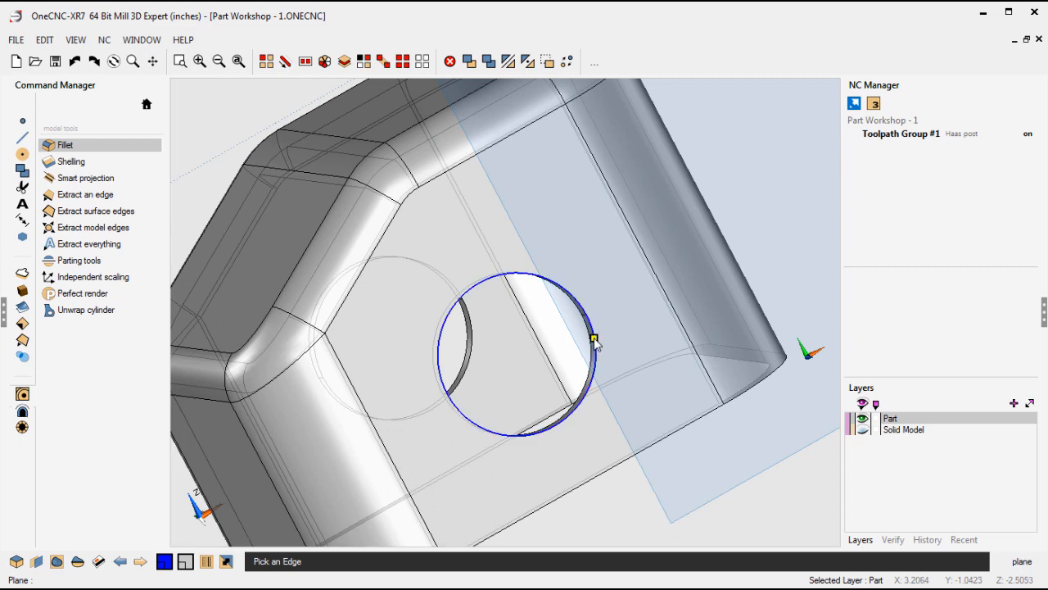
left_click(443, 289)
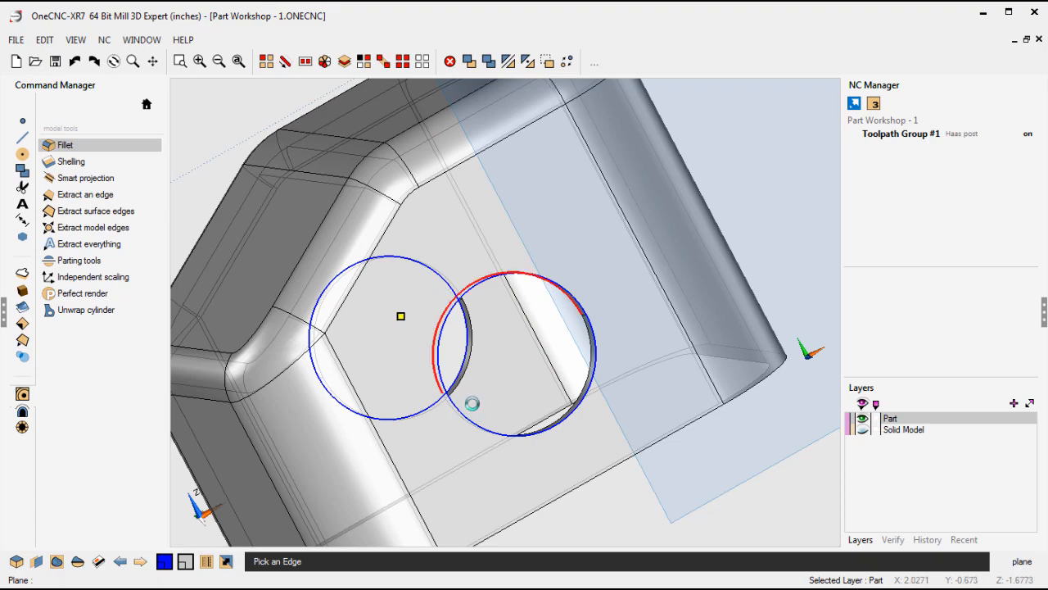
scroll(425, 367, "down", 2)
middle_click_drag(430, 358, 424, 320)
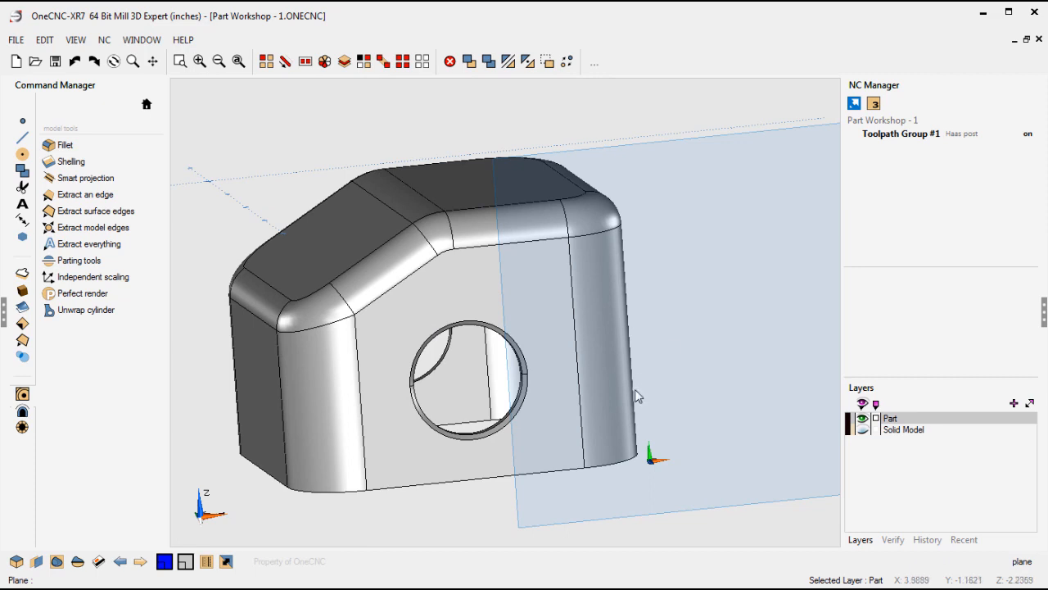
Step: Make the saved XY Default Plane the active plane in place of the front-face plane
left_click(56, 561)
left_click_drag(178, 287, 320, 93)
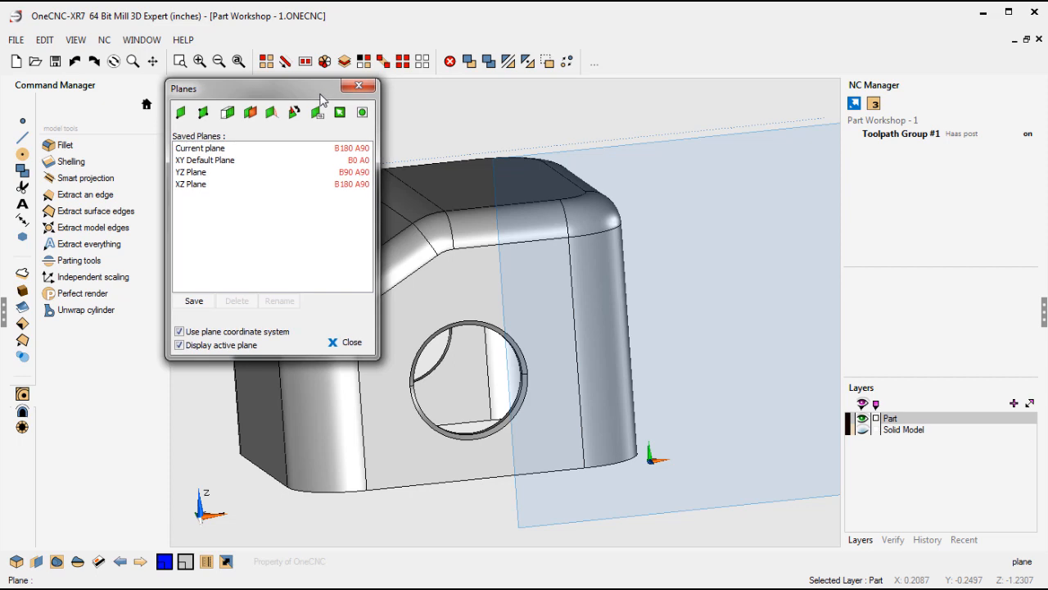
left_click(231, 161)
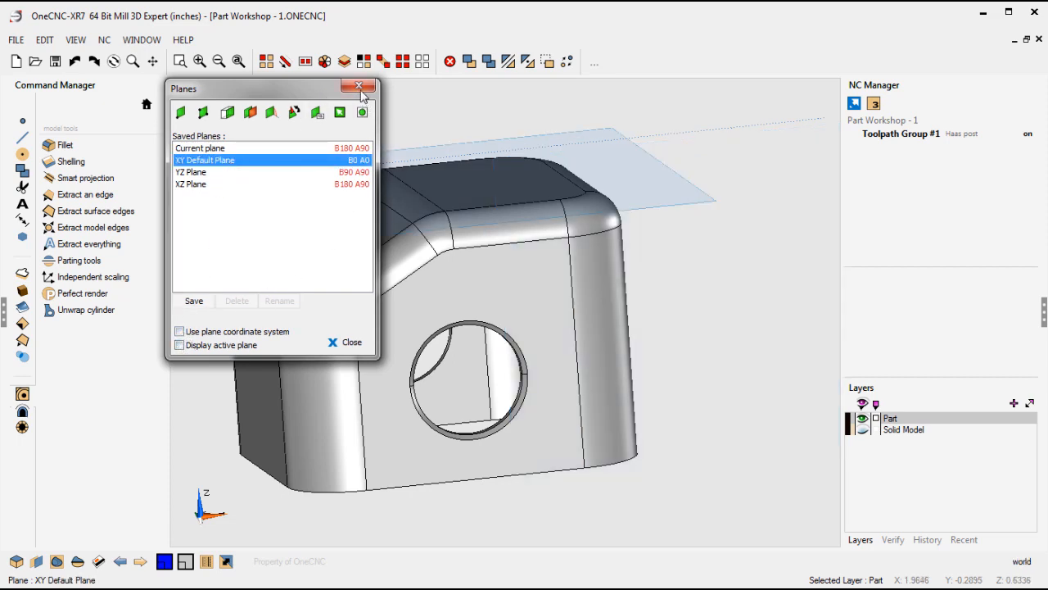
left_click(361, 89)
middle_click_drag(365, 286, 480, 335)
left_click(146, 104)
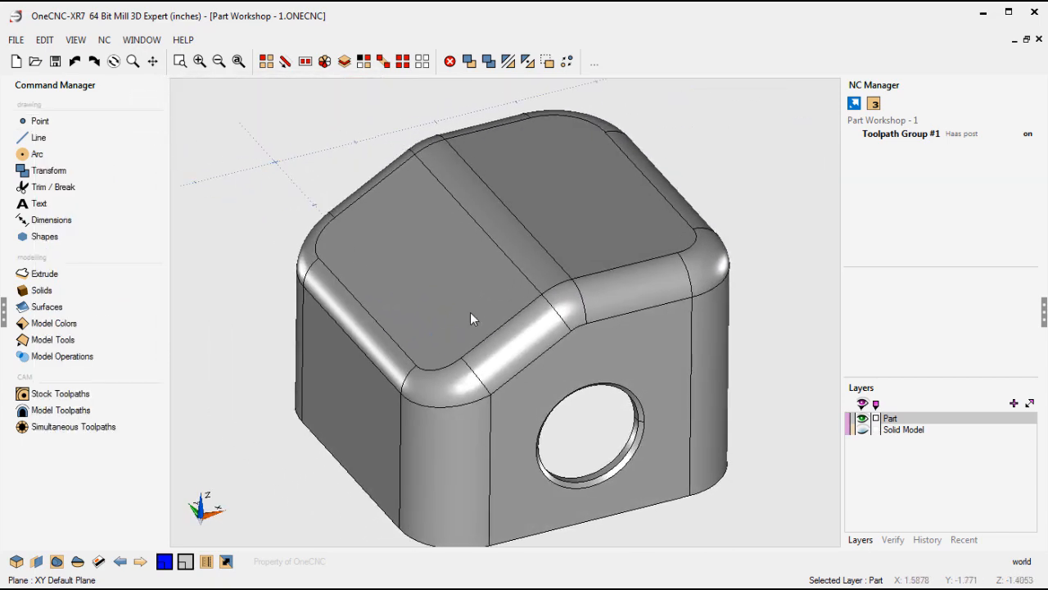
middle_click_drag(460, 313, 545, 350)
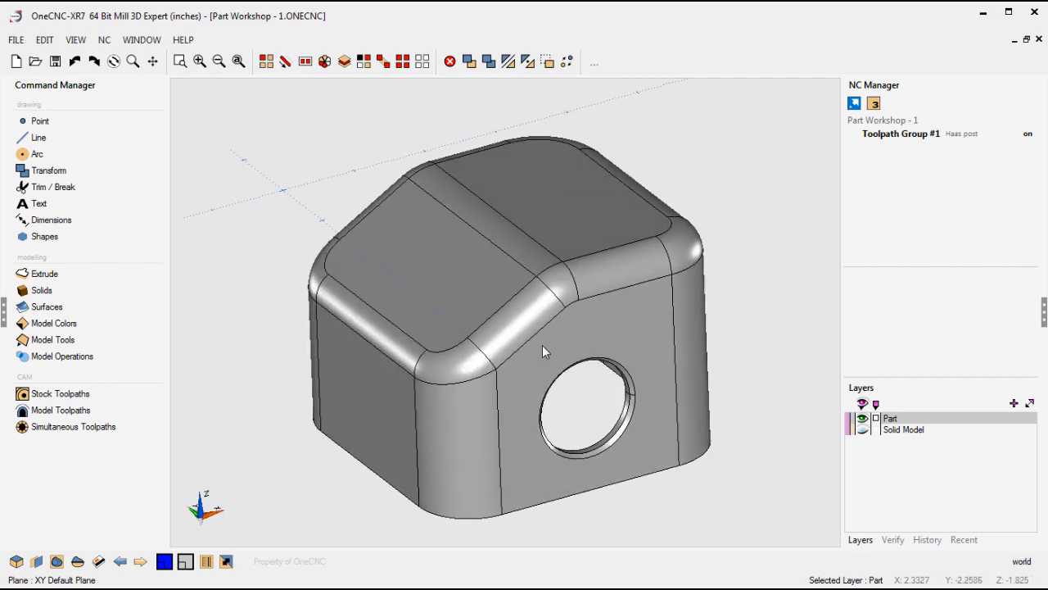